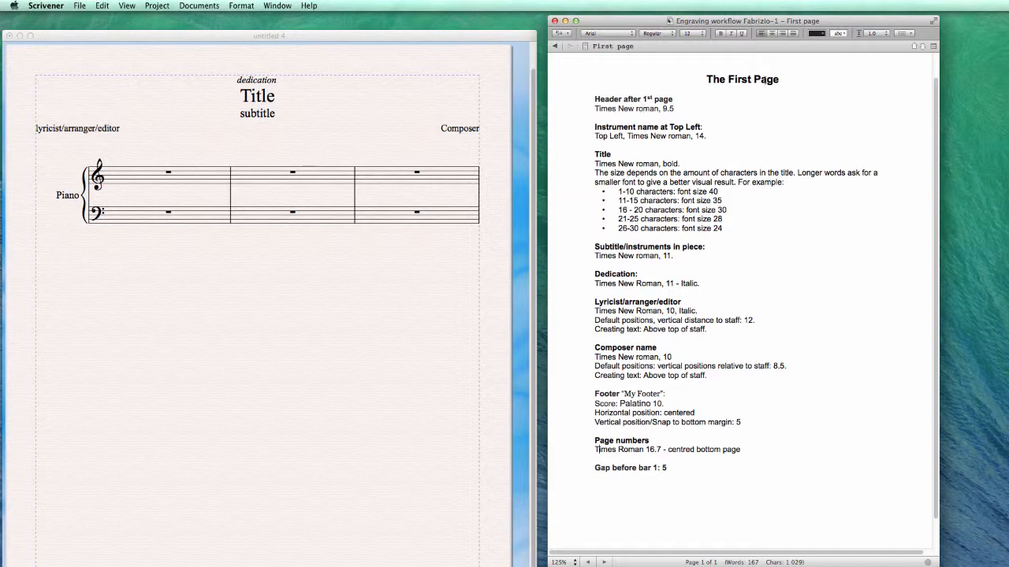
# Step: Review the First Page engraving notes covering the header, title, dedication, composer, footer and page number formatting
pyautogui.moveTo(706, 79); pyautogui.dragTo(779, 476)
pyautogui.doubleClick(779, 485)
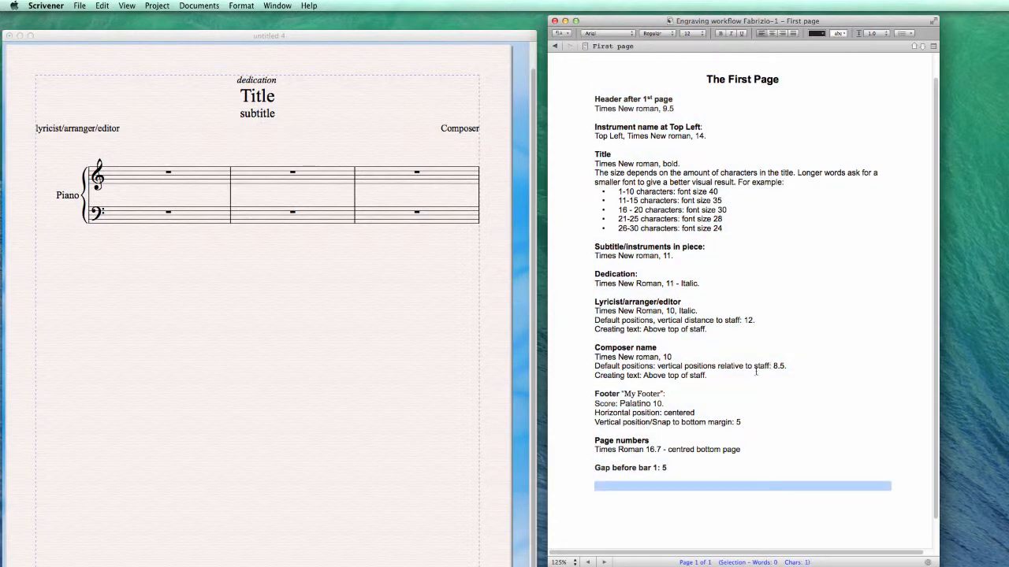
pyautogui.click(682, 111)
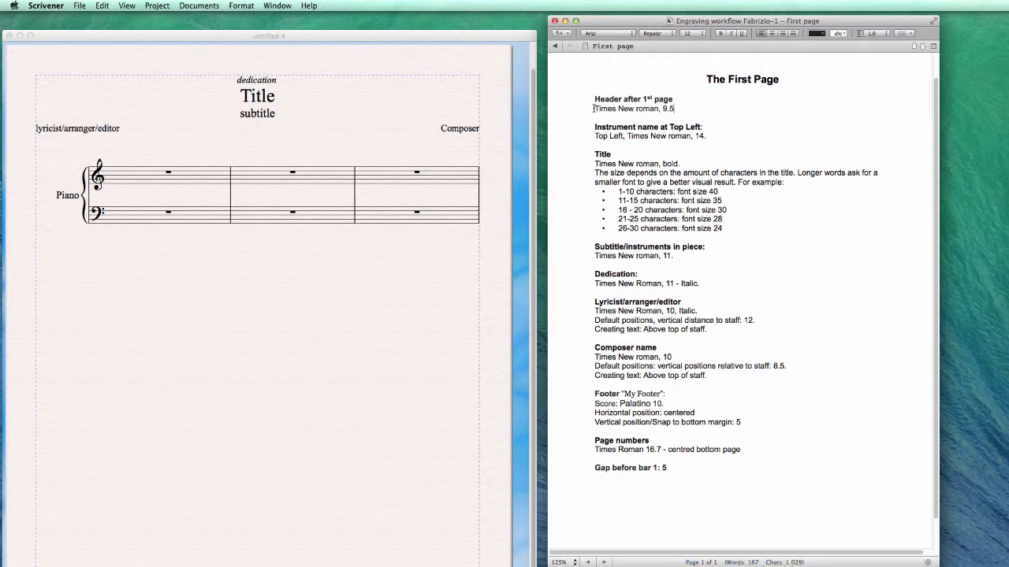
pyautogui.moveTo(593, 108); pyautogui.dragTo(657, 108)
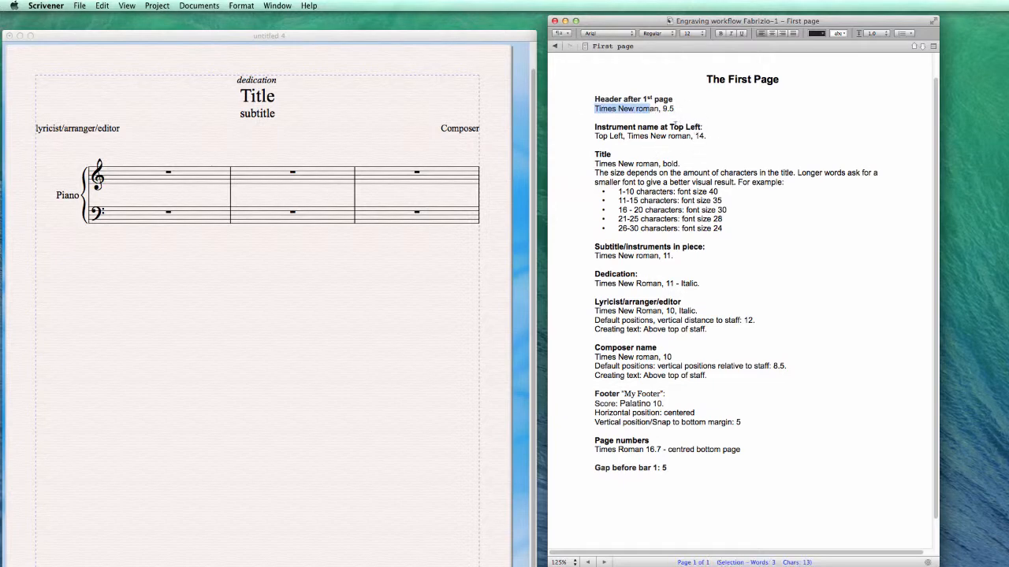
pyautogui.click(795, 249)
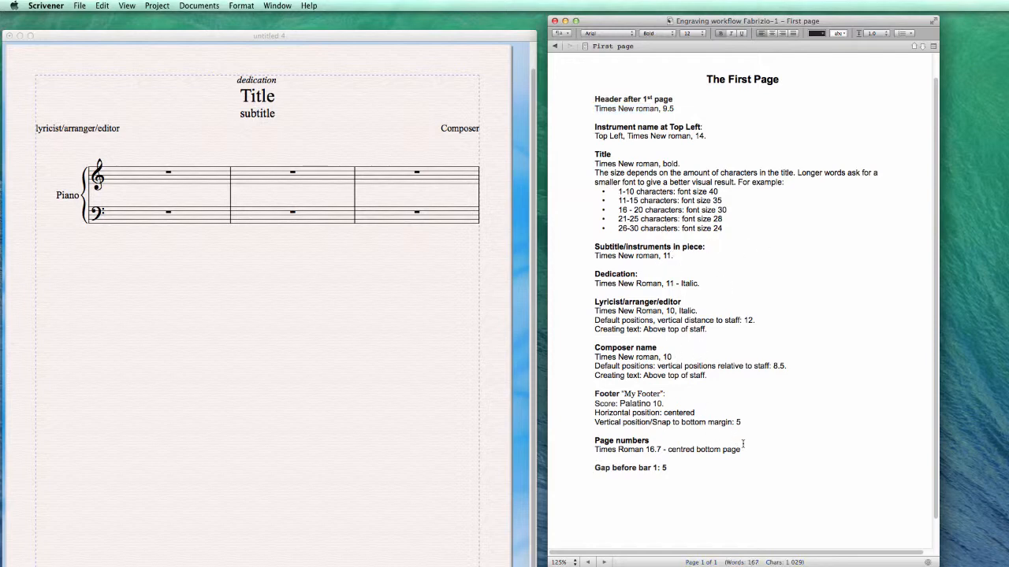
pyautogui.click(717, 256)
pyautogui.click(315, 290)
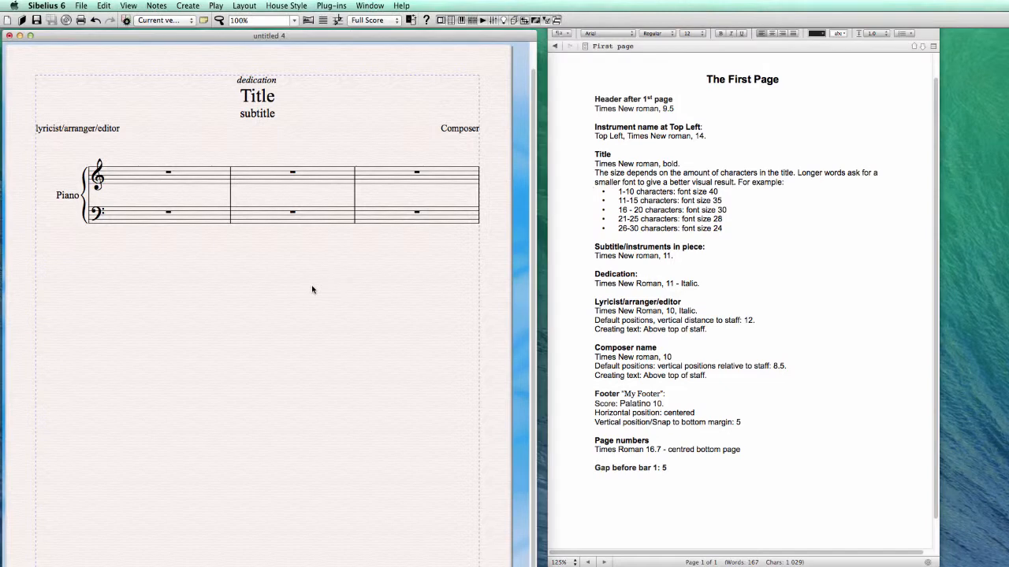
pyautogui.click(277, 5)
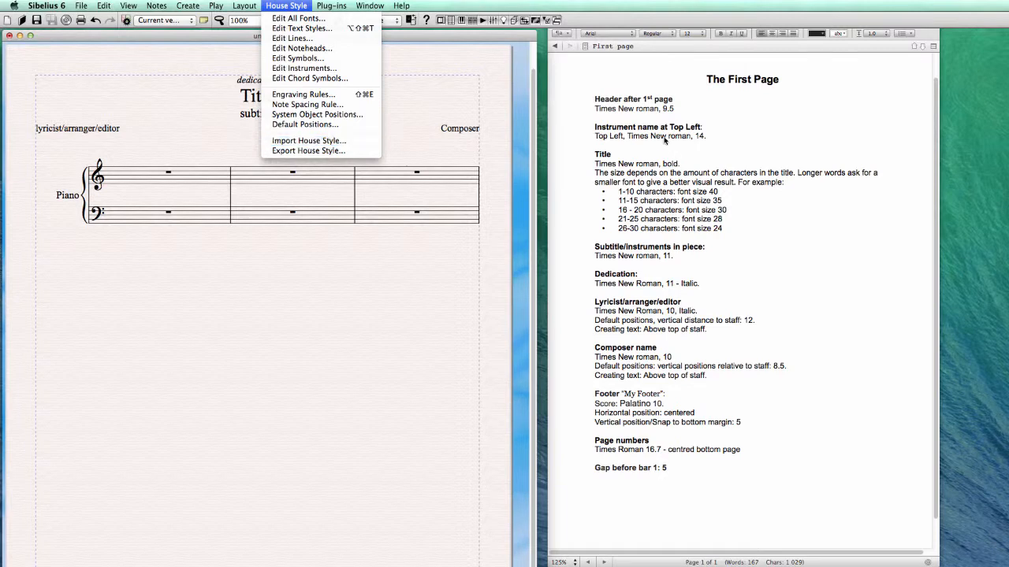
pyautogui.click(238, 290)
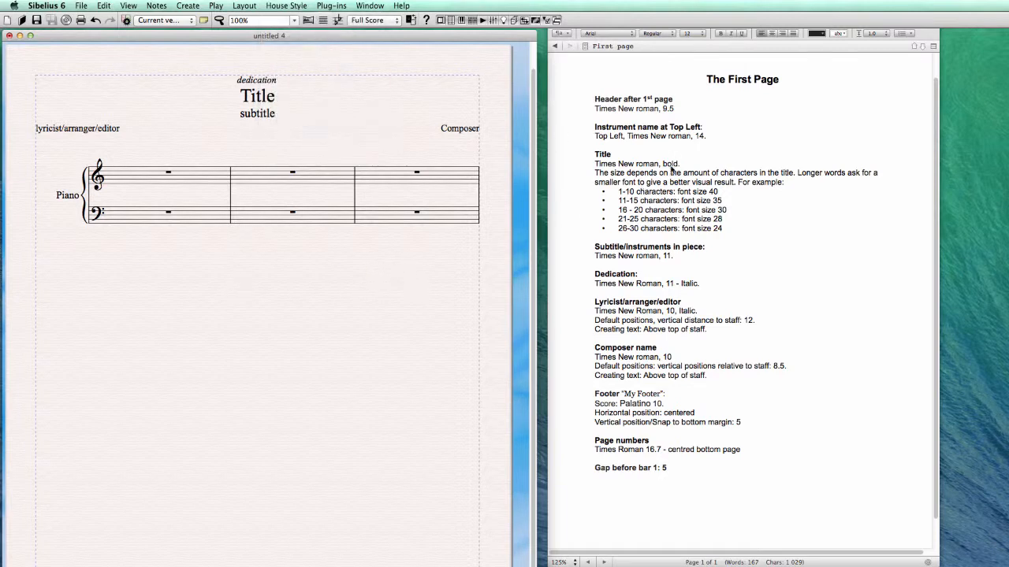
# Step: Highlight the font specification for the header after the first page in the notes, and show page 2 of the Sibelius score
pyautogui.click(625, 98)
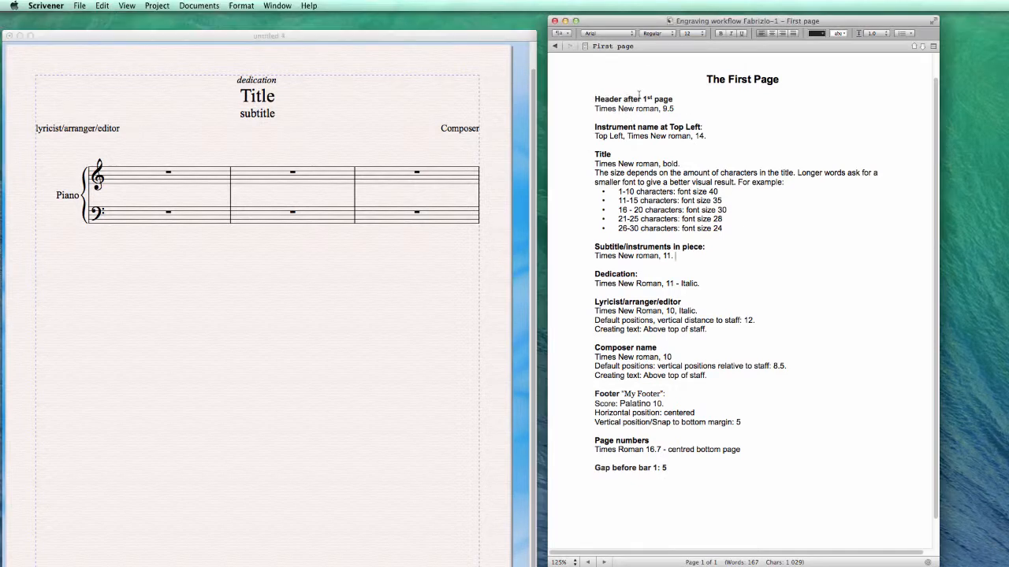
pyautogui.moveTo(594, 109); pyautogui.dragTo(675, 109)
pyautogui.click(408, 293)
pyautogui.moveTo(453, 281); pyautogui.dragTo(7, 338)
pyautogui.moveTo(273, 361); pyautogui.dragTo(187, 315)
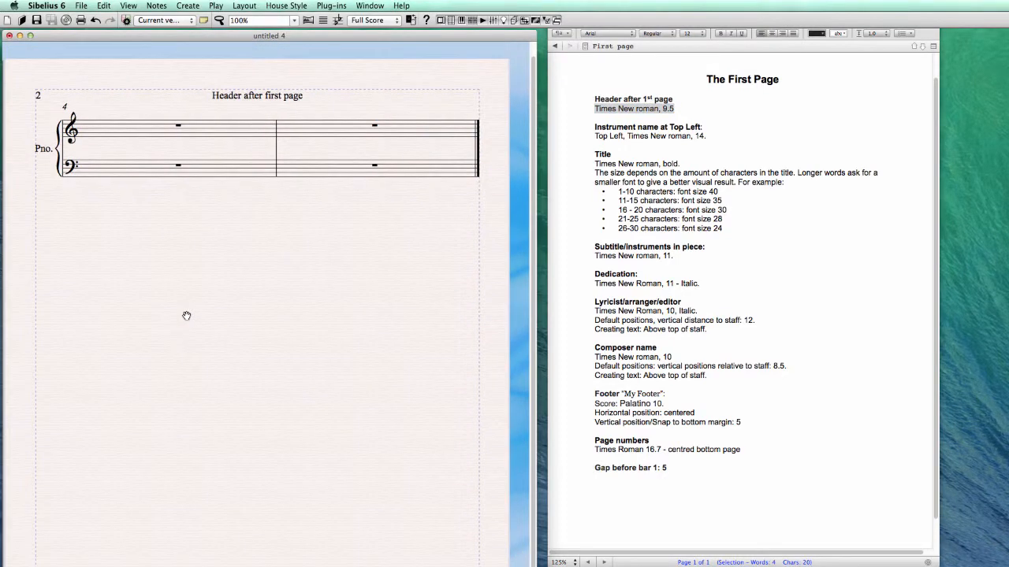
# Step: Show the object properties below the page 2 staves and select the "Header after first page" text
pyautogui.click(369, 6)
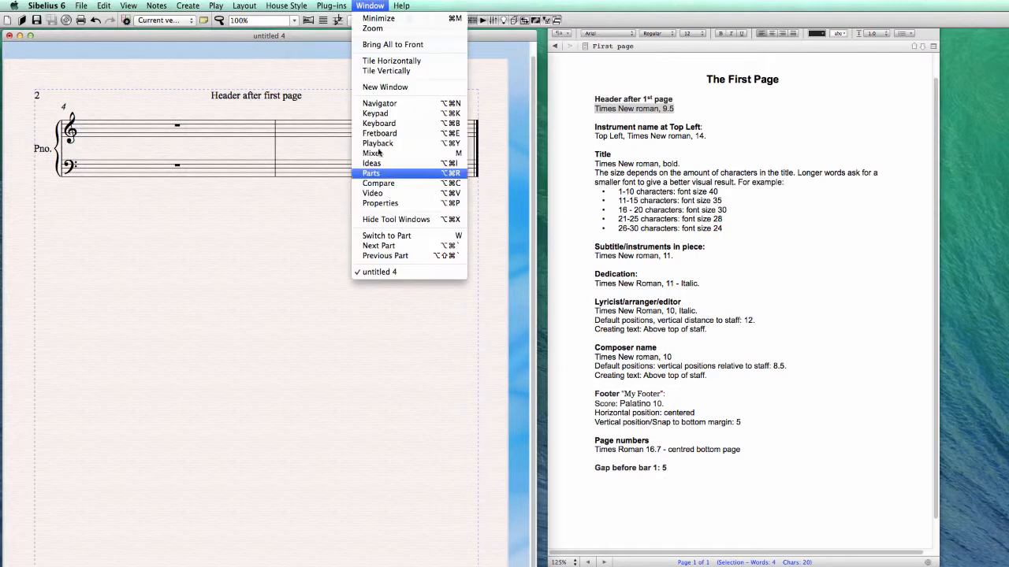
pyautogui.click(382, 206)
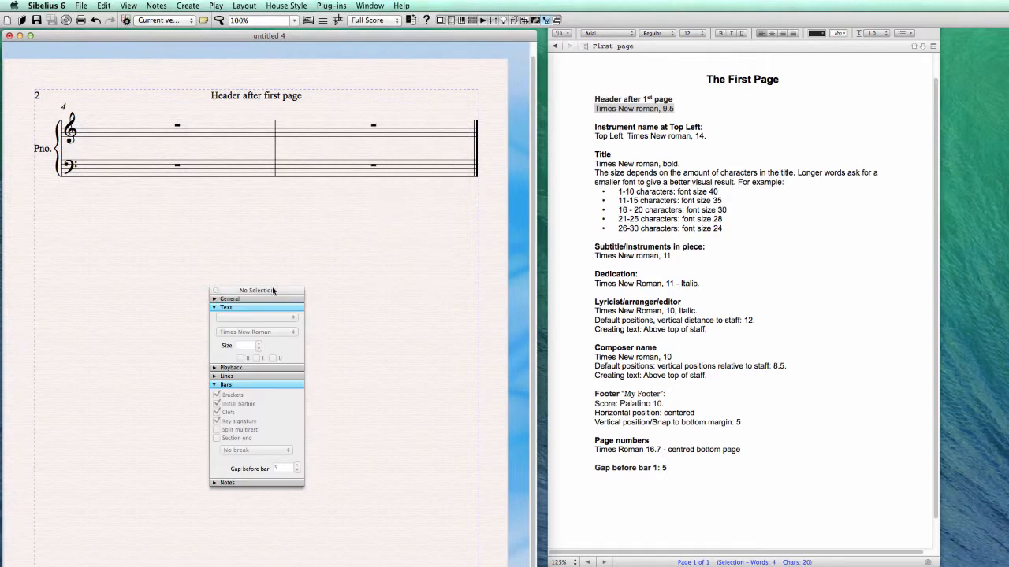
pyautogui.moveTo(271, 290); pyautogui.dragTo(287, 213)
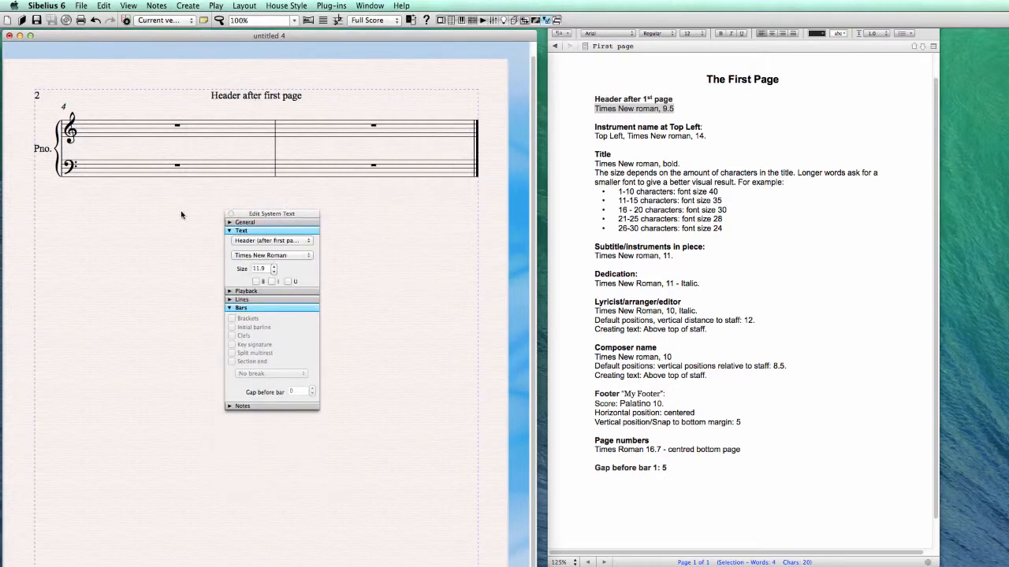
pyautogui.click(226, 98)
pyautogui.moveTo(289, 215); pyautogui.dragTo(290, 205)
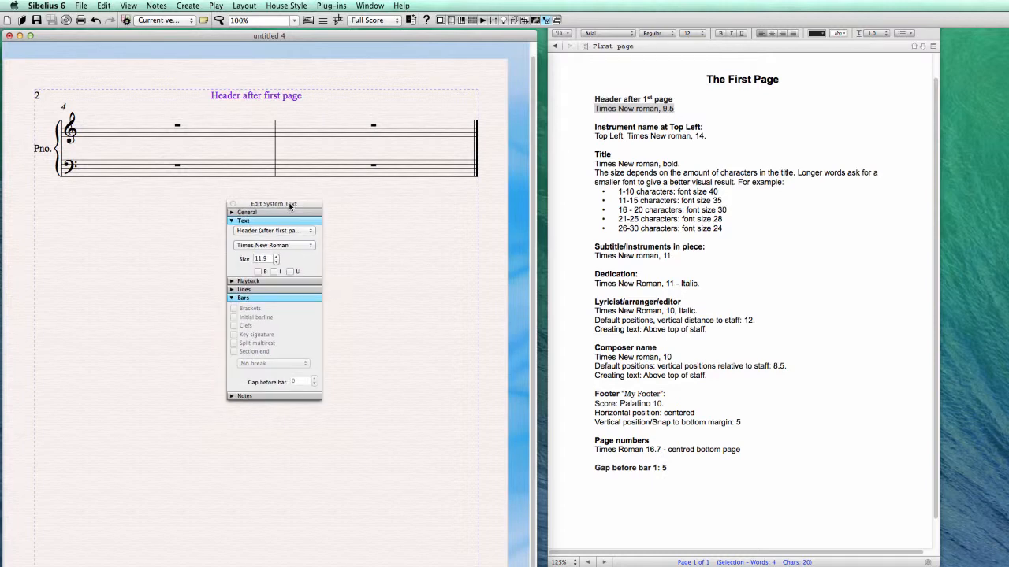
# Step: Set the size of the selected header text on page 2 to 9.5 in its properties
pyautogui.doubleClick(271, 259)
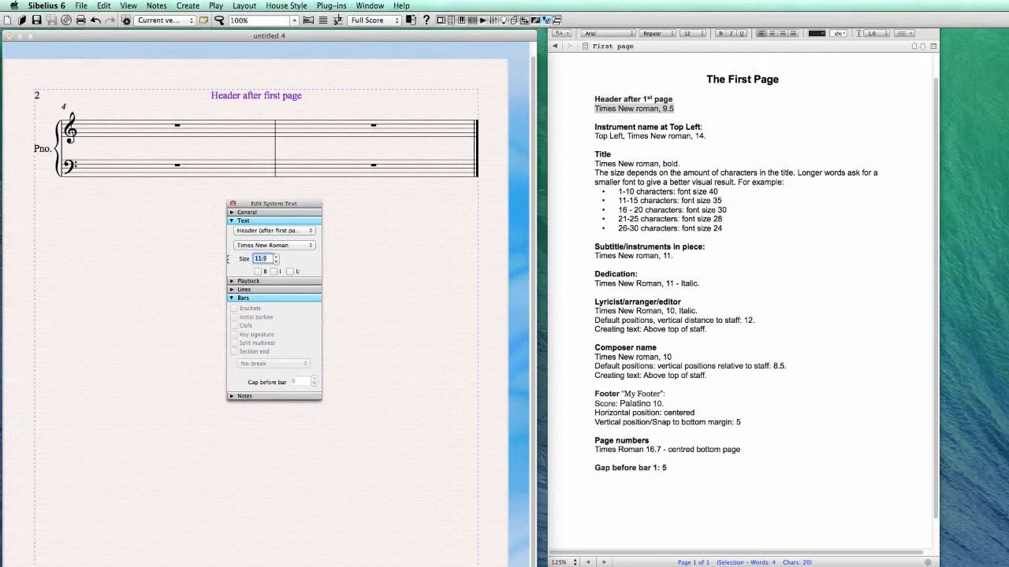
pyautogui.write('9.5')
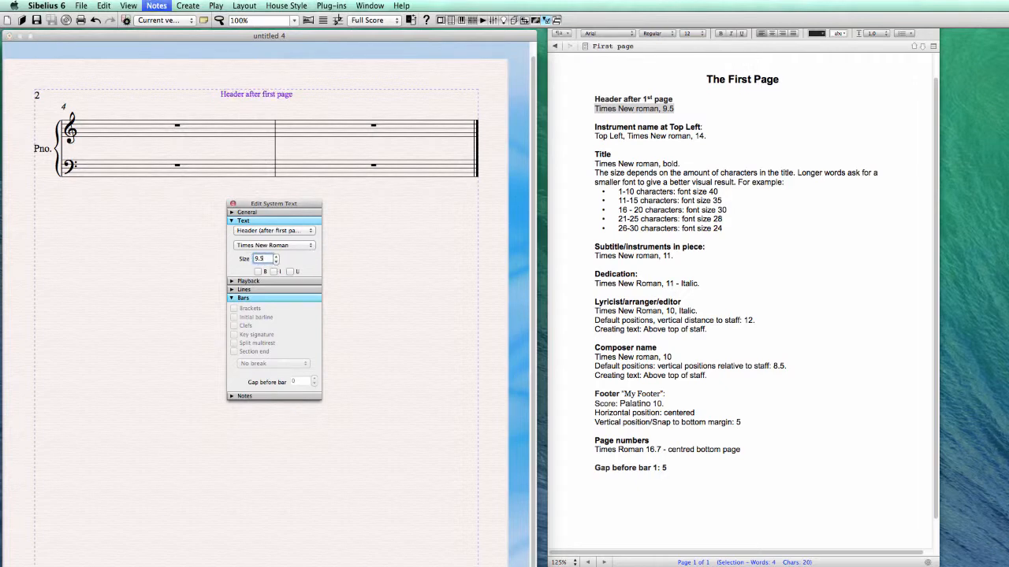
pyautogui.click(383, 286)
# Step: Reset the design of the page 2 header text to its text style
pyautogui.click(266, 96)
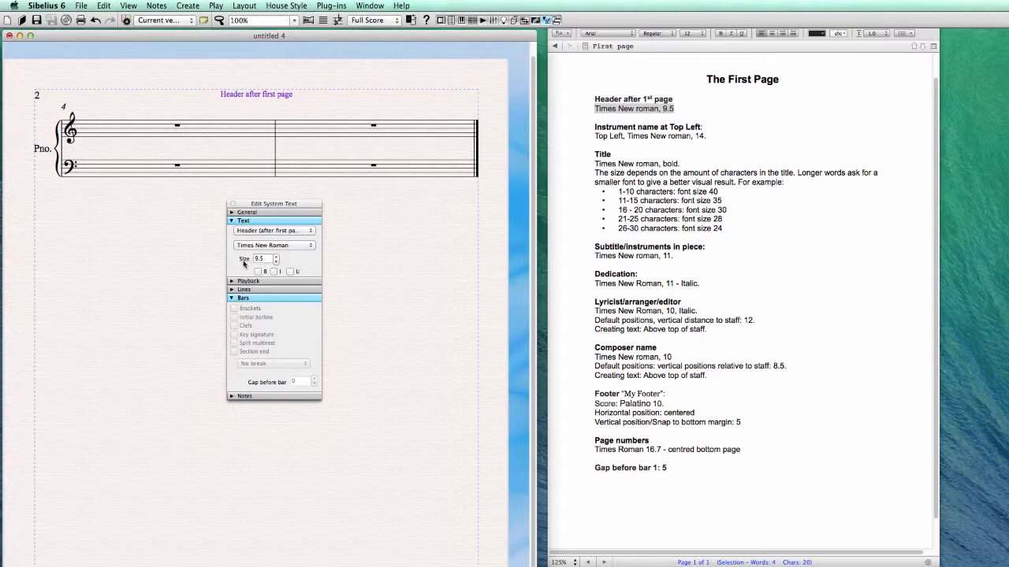
pyautogui.click(241, 5)
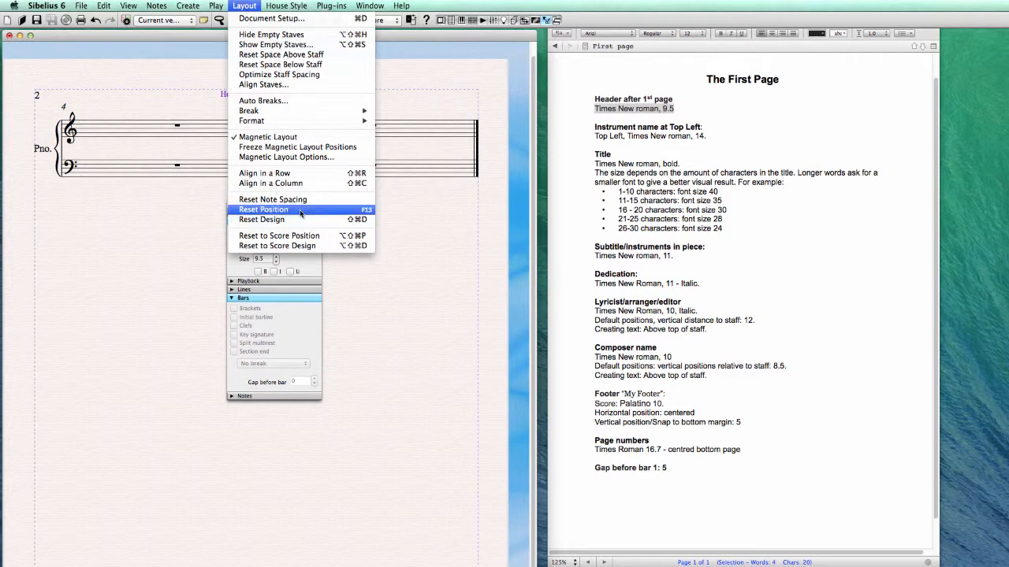
pyautogui.moveTo(279, 7)
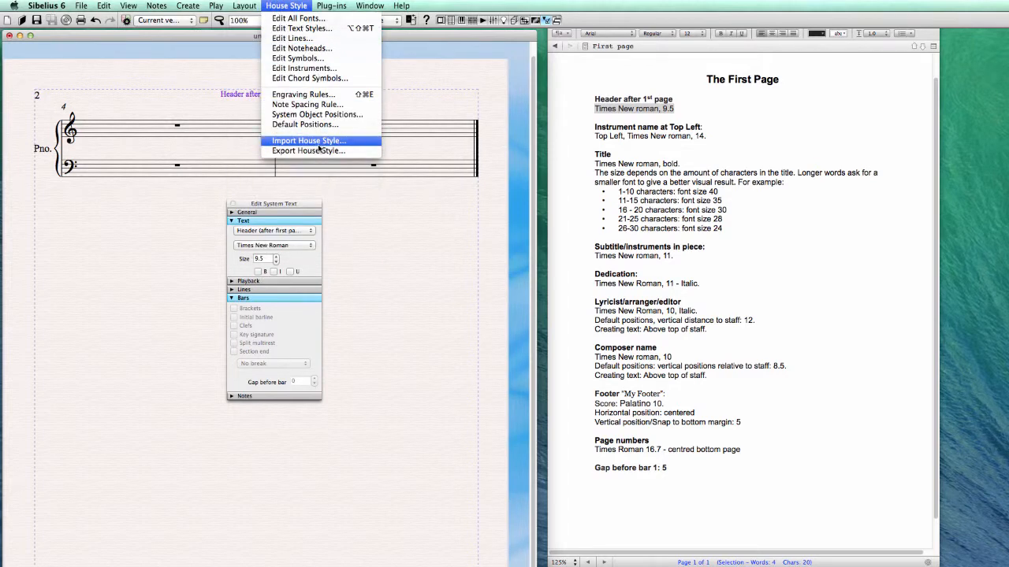
pyautogui.moveTo(245, 7)
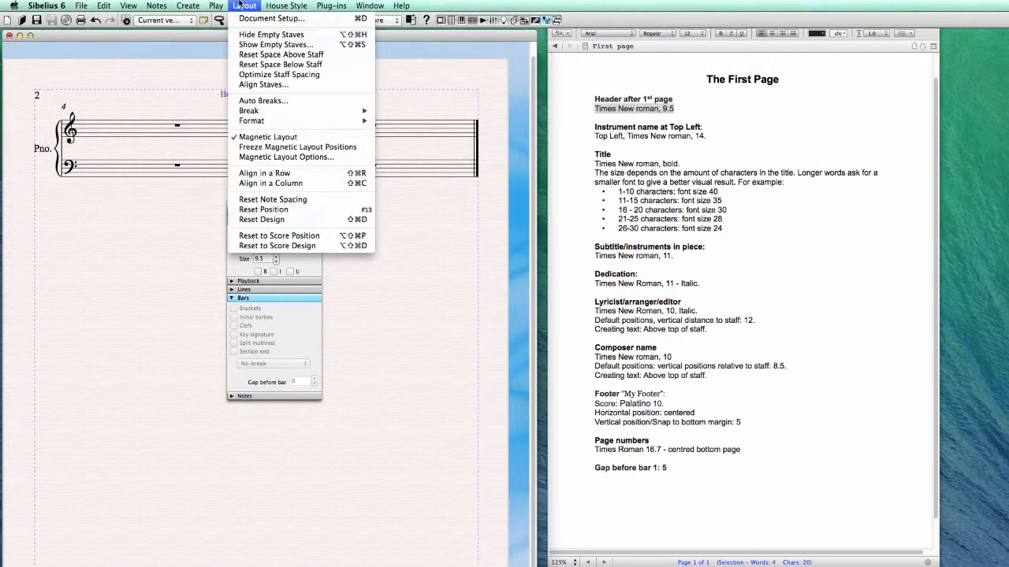
pyautogui.click(252, 219)
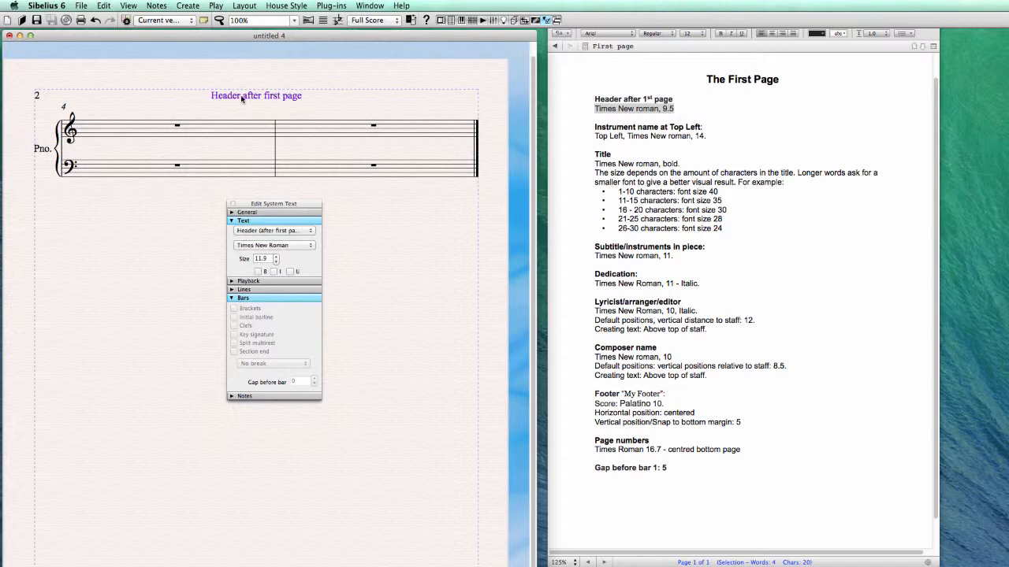
# Step: Edit the Header (after first page) text style to use an absolute score size of 9.5 with Keep absolute enabled
pyautogui.click(244, 5)
pyautogui.moveTo(282, 4)
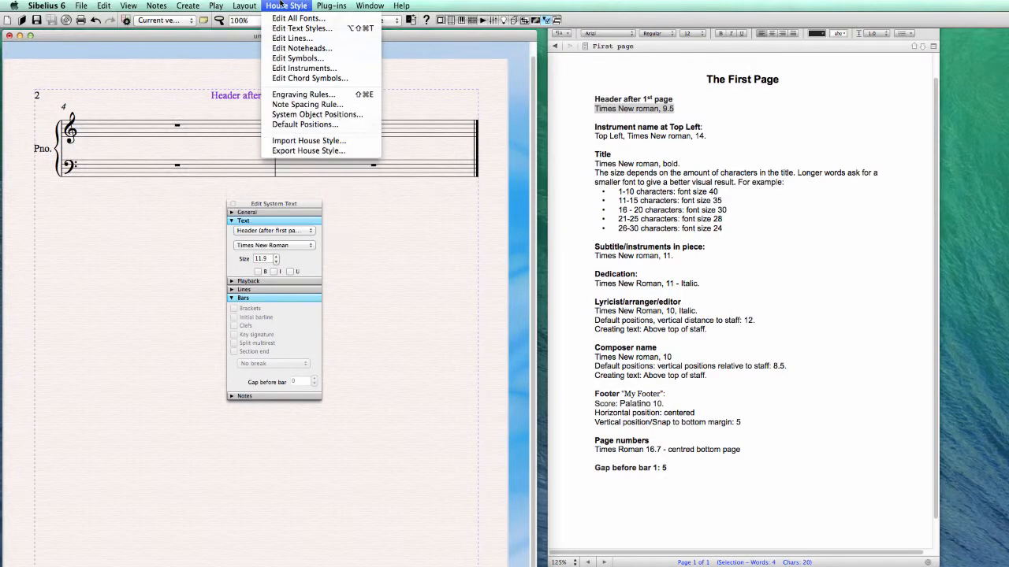
pyautogui.click(325, 30)
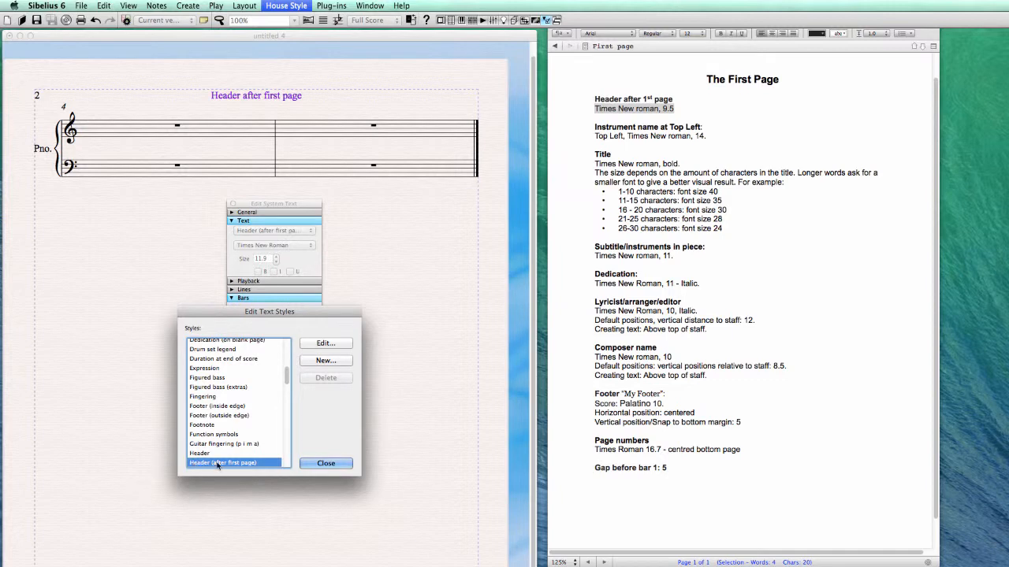
pyautogui.click(324, 344)
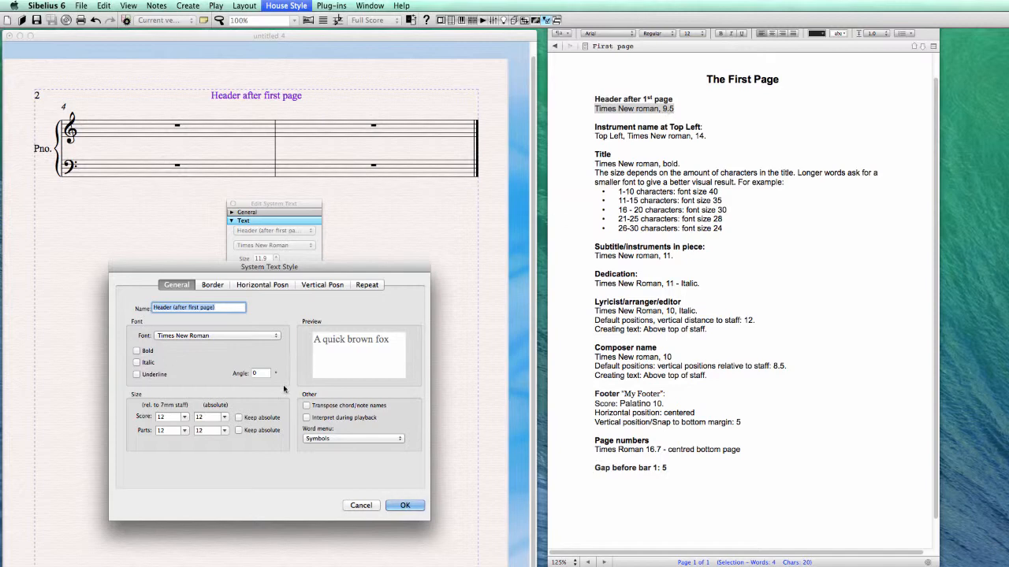
pyautogui.click(208, 418)
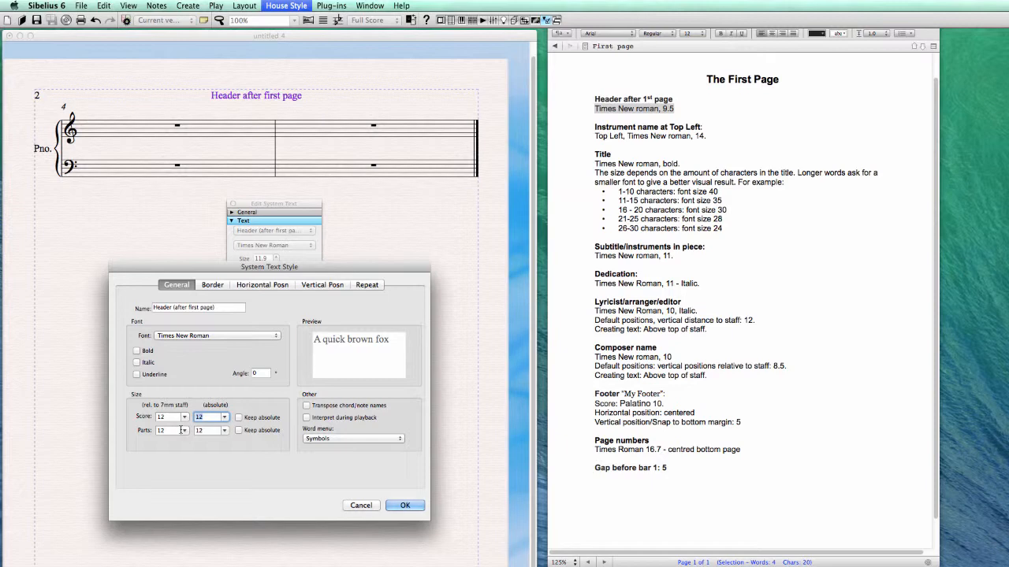
pyautogui.write('9.5')
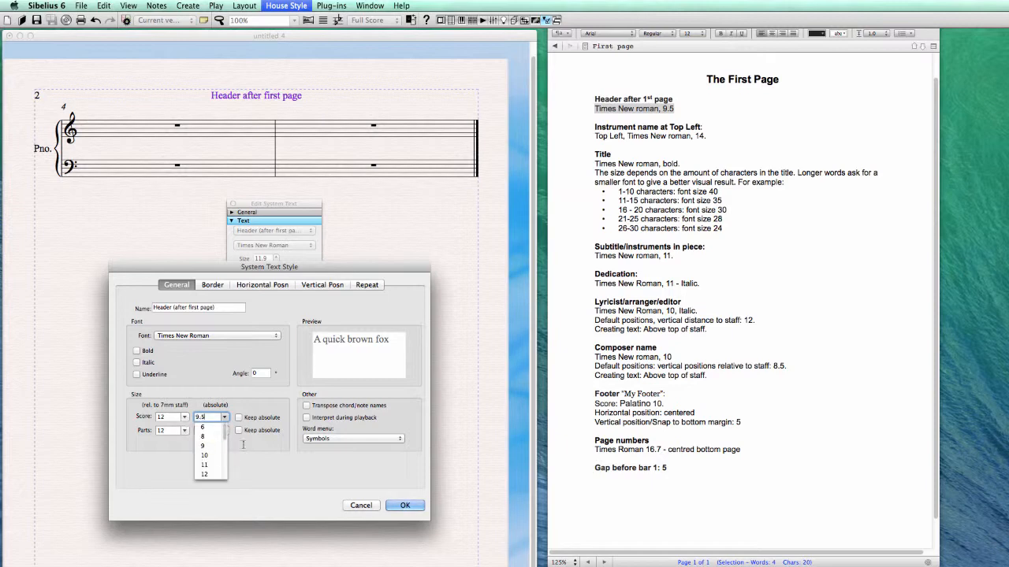
pyautogui.click(248, 445)
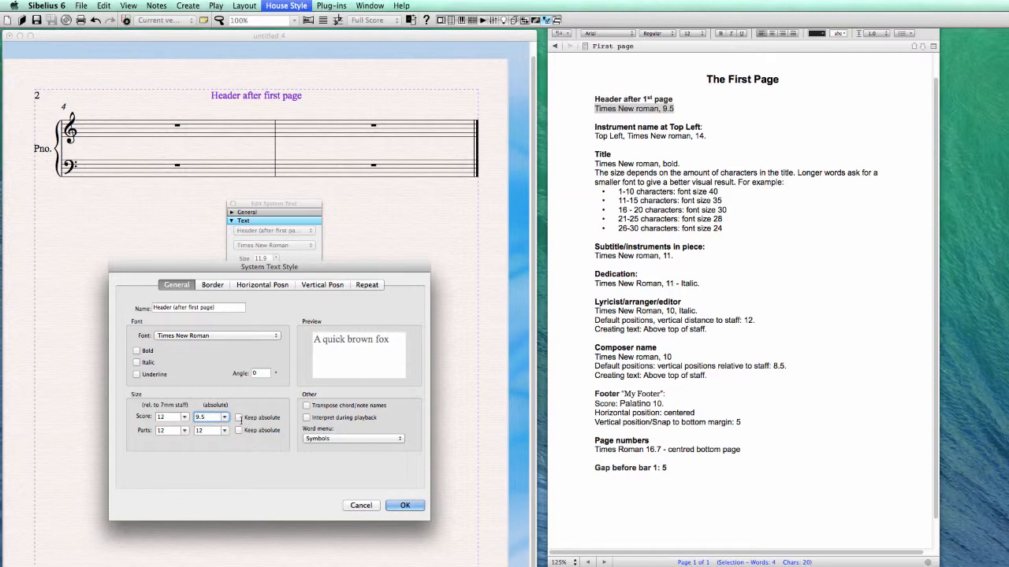
pyautogui.click(238, 418)
pyautogui.click(238, 418)
pyautogui.click(238, 418)
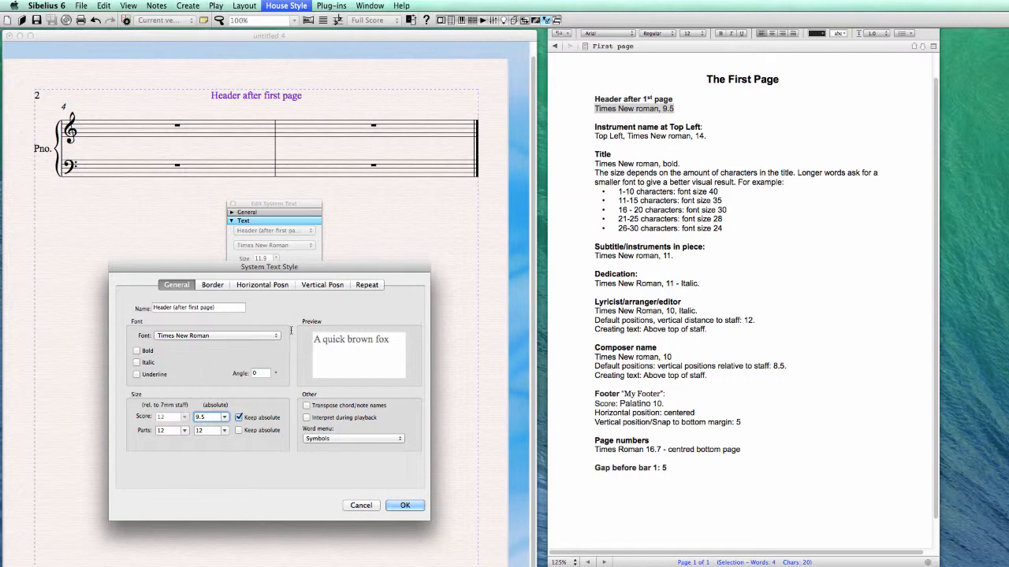
# Step: Check the header style's horizontal and vertical position settings, and apply the text style changes
pyautogui.click(258, 285)
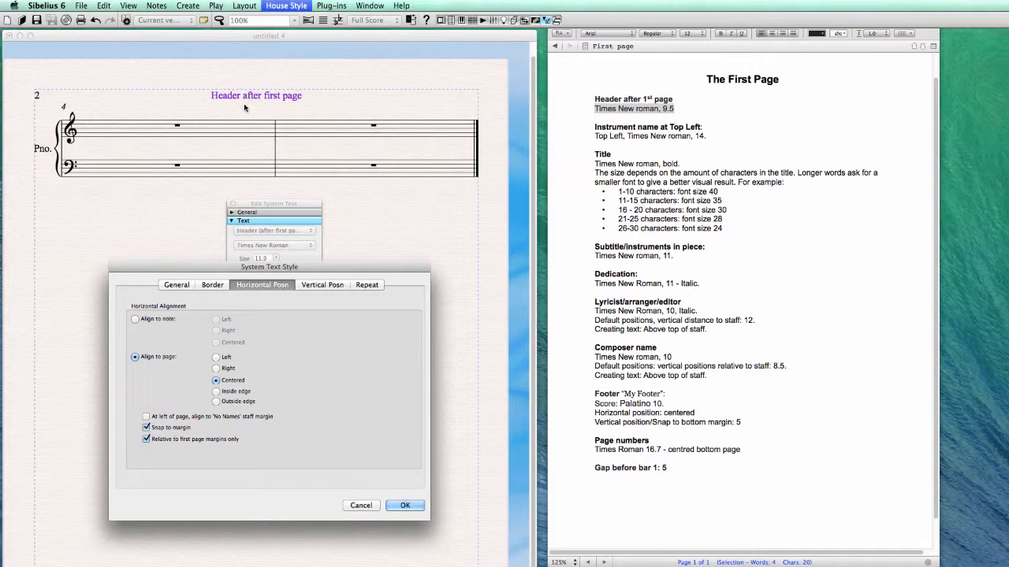
pyautogui.click(326, 285)
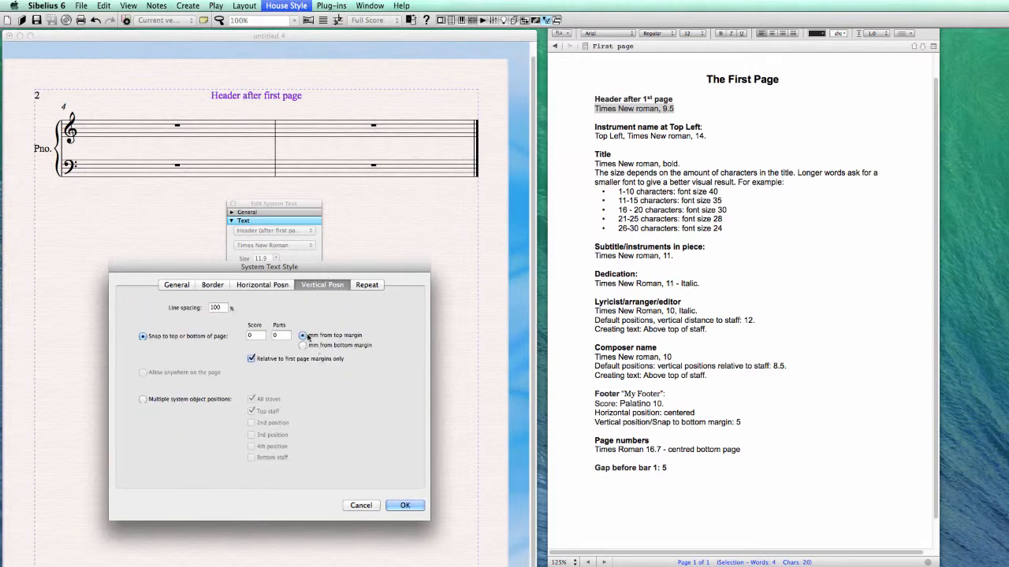
pyautogui.click(254, 336)
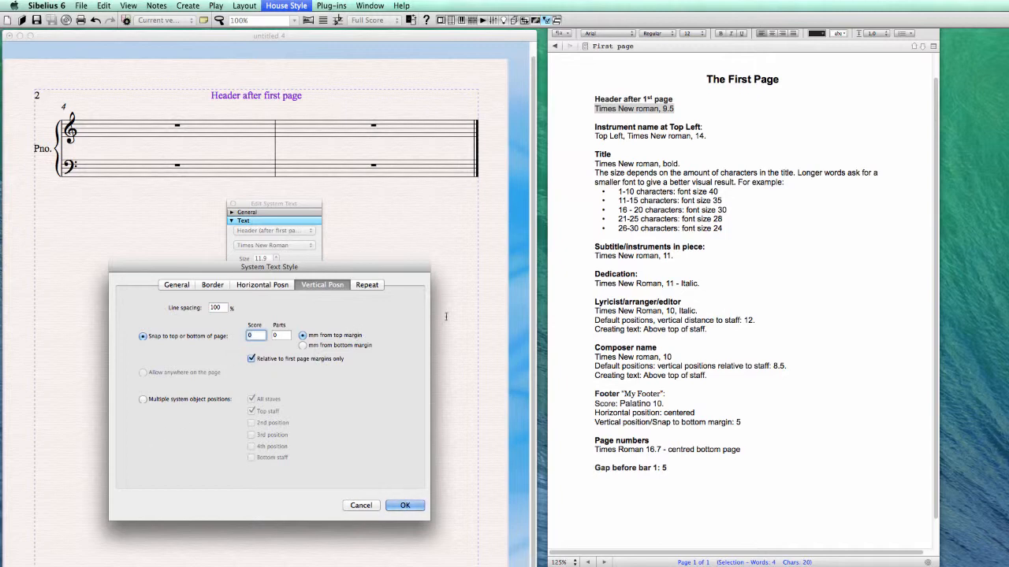
pyautogui.click(405, 505)
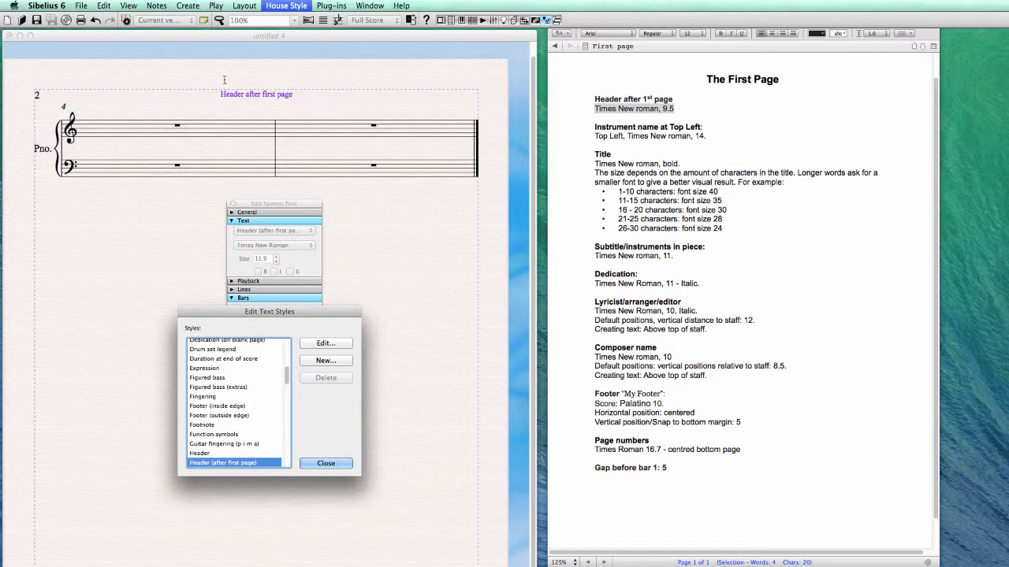
pyautogui.click(325, 463)
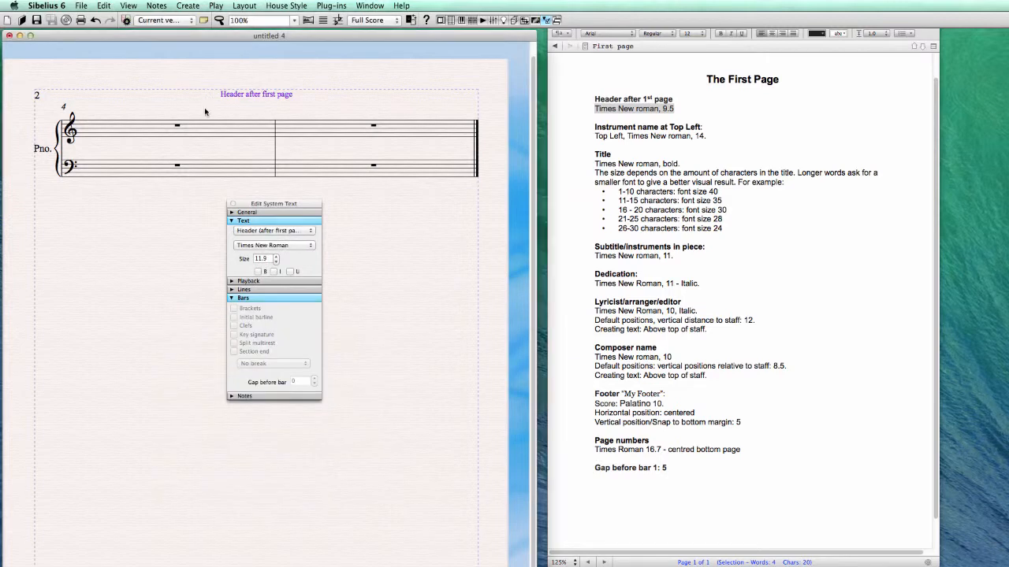
# Step: Reset the design of the selected page 2 header so it follows the edited text style
pyautogui.click(236, 5)
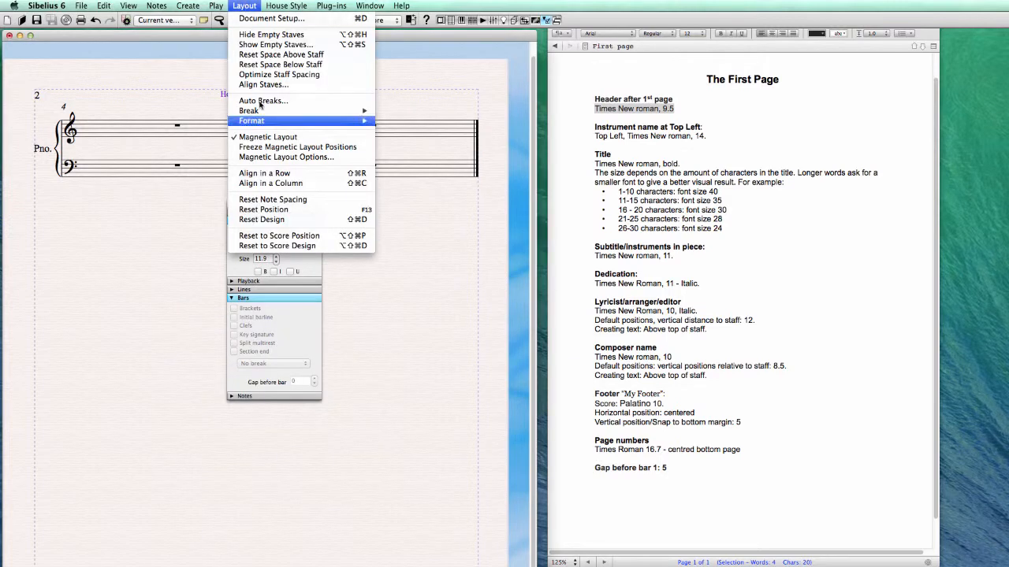
pyautogui.click(304, 220)
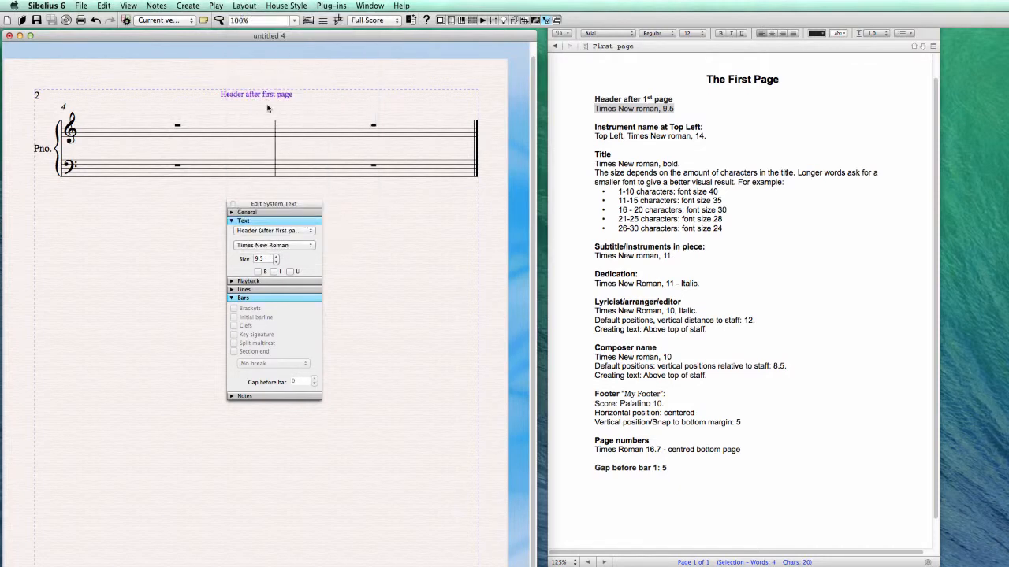
pyautogui.click(290, 6)
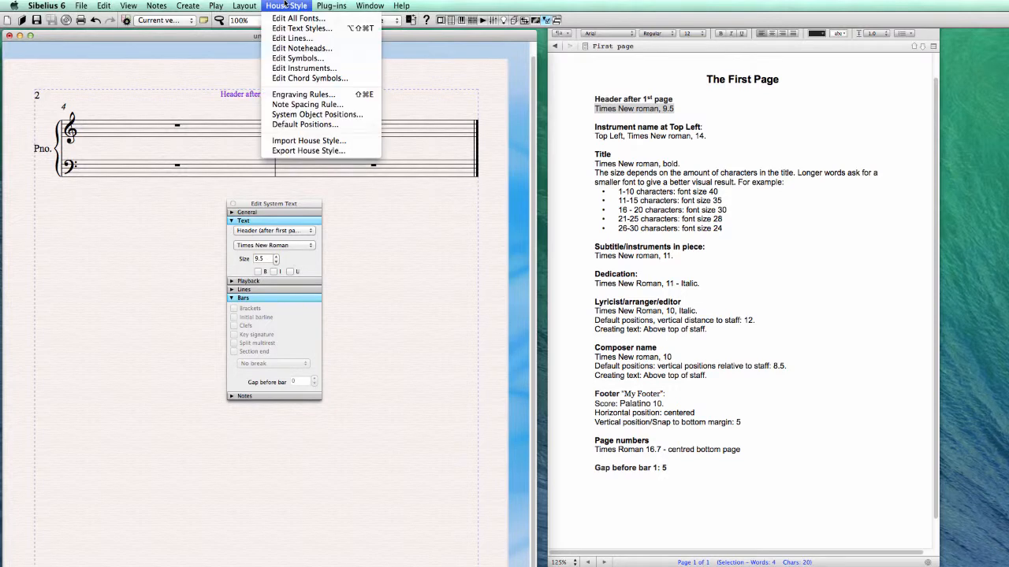
pyautogui.click(375, 246)
pyautogui.click(692, 135)
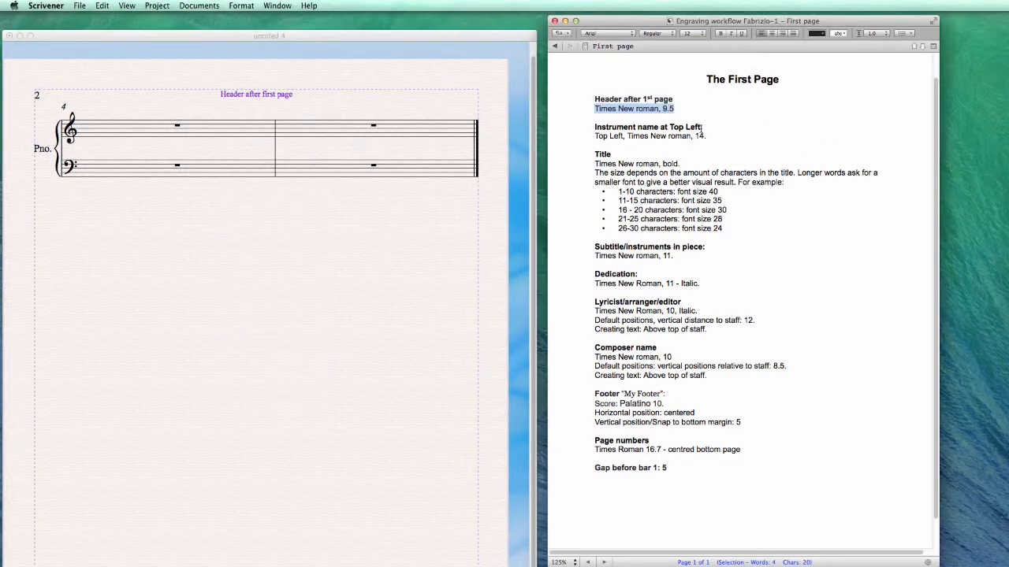
# Step: Return to the score's first page and reset the design of the hidden Full Score text above the lyricist credit
pyautogui.click(189, 283)
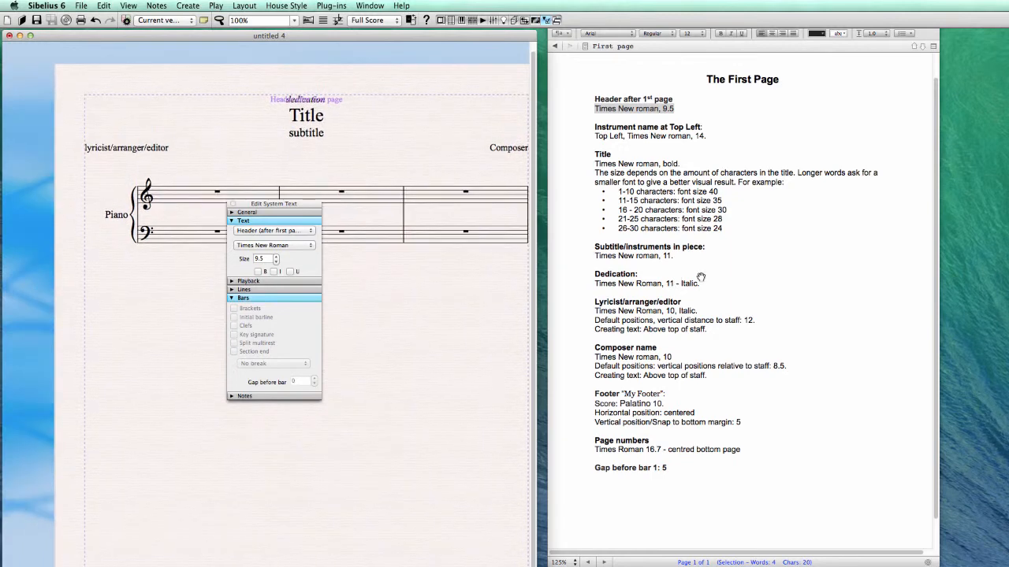
pyautogui.moveTo(205, 342); pyautogui.dragTo(212, 326)
pyautogui.click(171, 142)
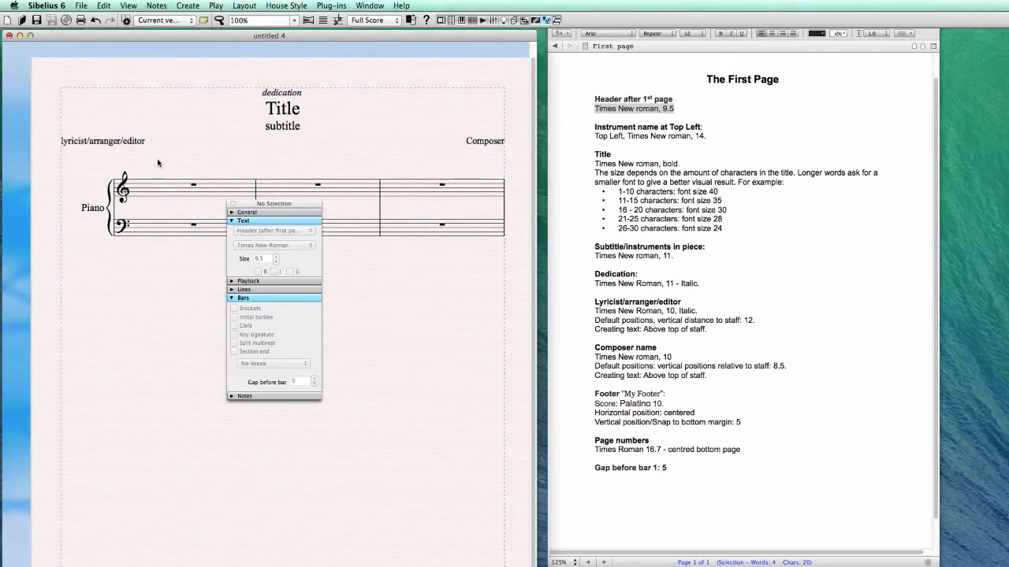
pyautogui.click(134, 227)
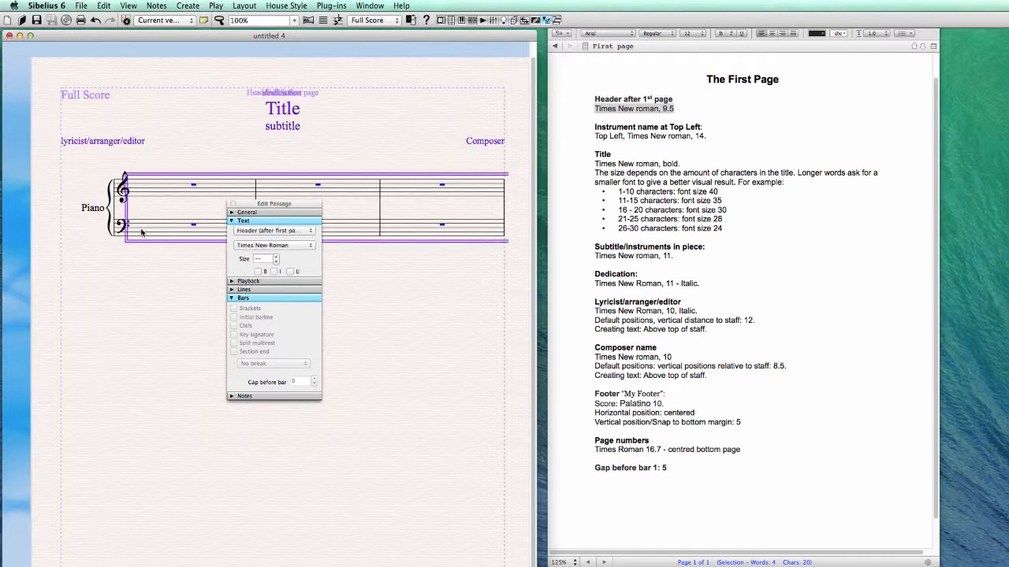
pyautogui.click(90, 96)
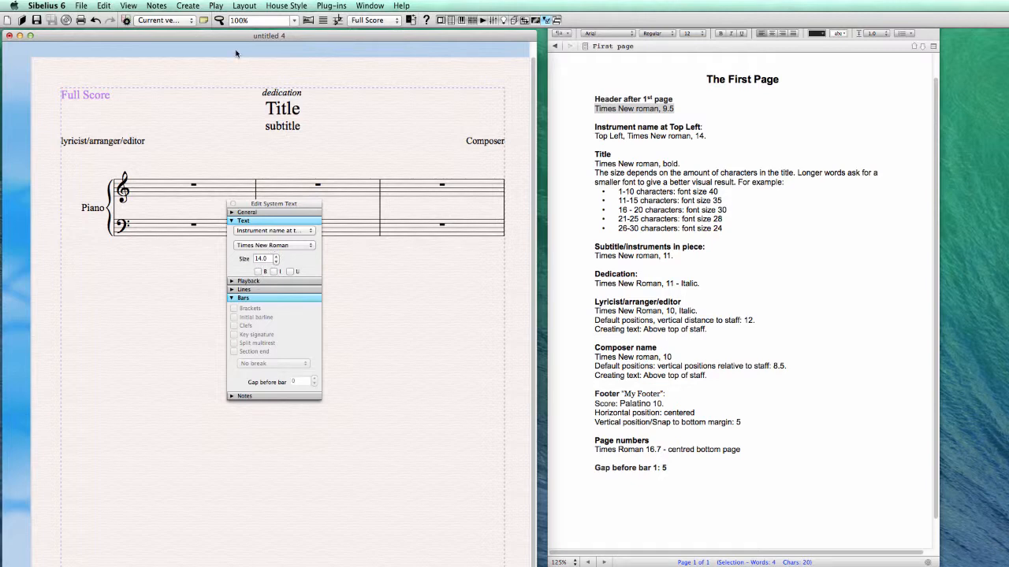
pyautogui.click(244, 5)
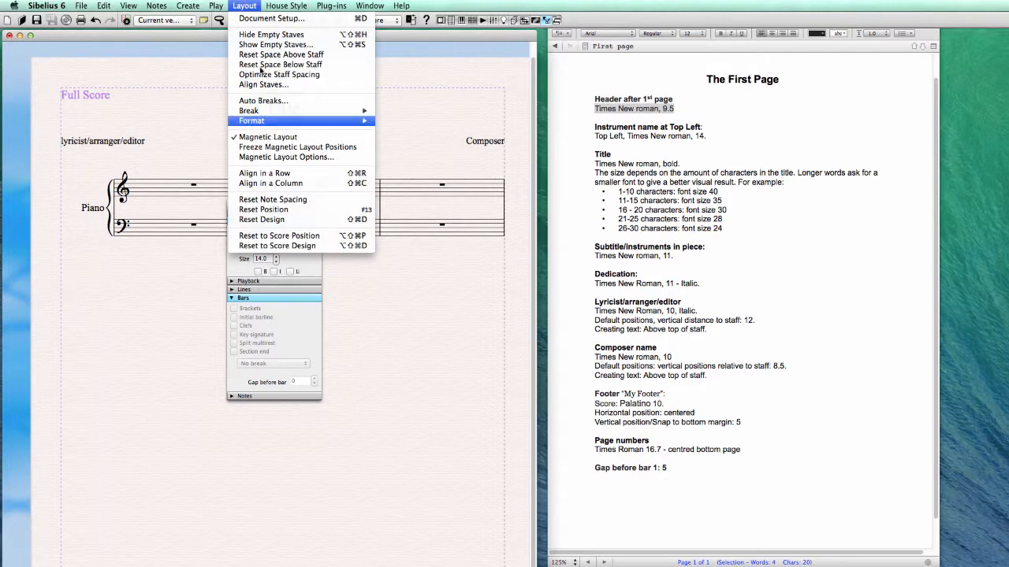
pyautogui.click(260, 220)
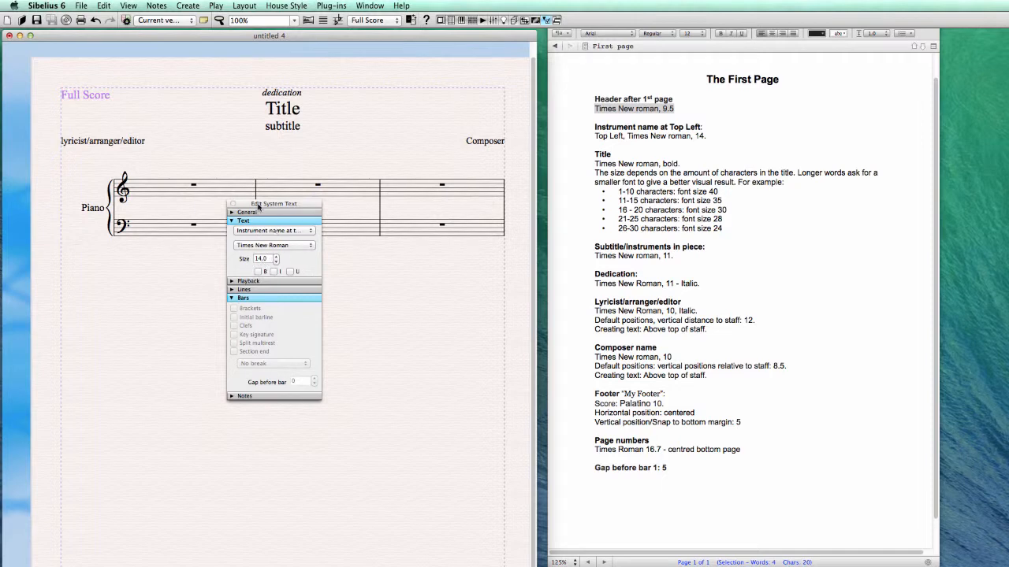
# Step: Edit the Instrument name at top left text style to enable Keep absolute for its score size, and close the text styles
pyautogui.moveTo(258, 207); pyautogui.dragTo(260, 248)
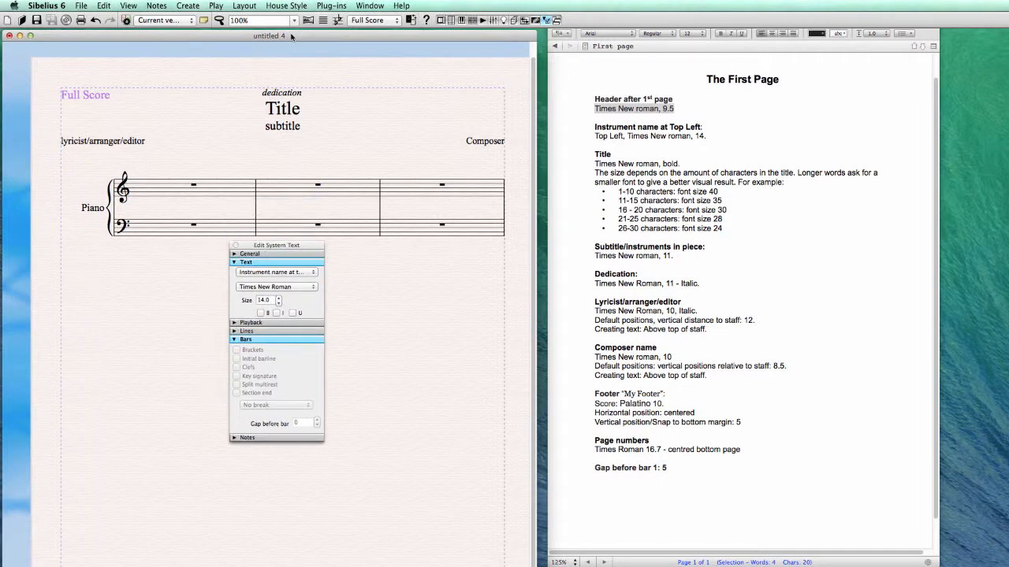
pyautogui.click(280, 5)
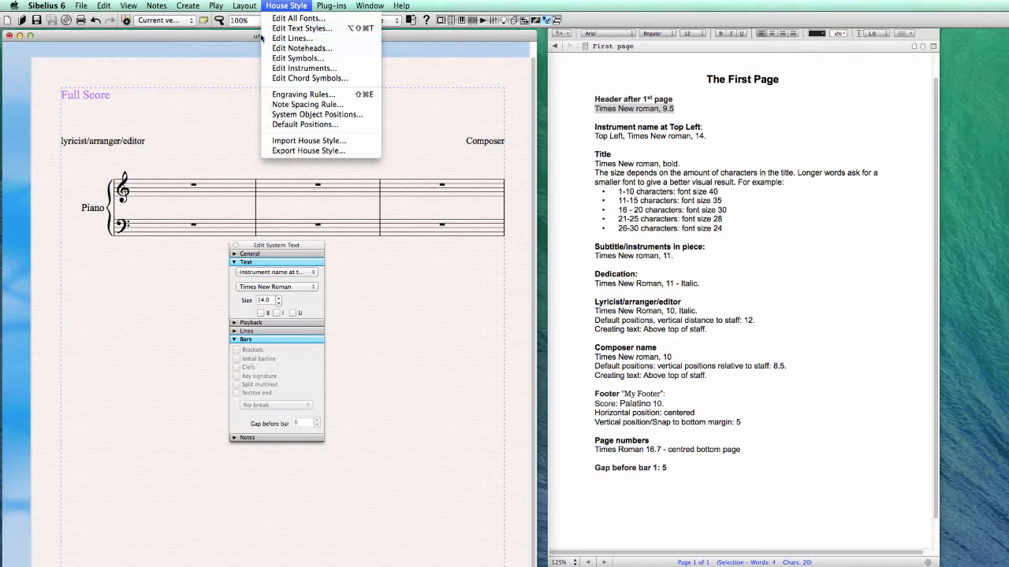
pyautogui.click(326, 31)
pyautogui.click(320, 345)
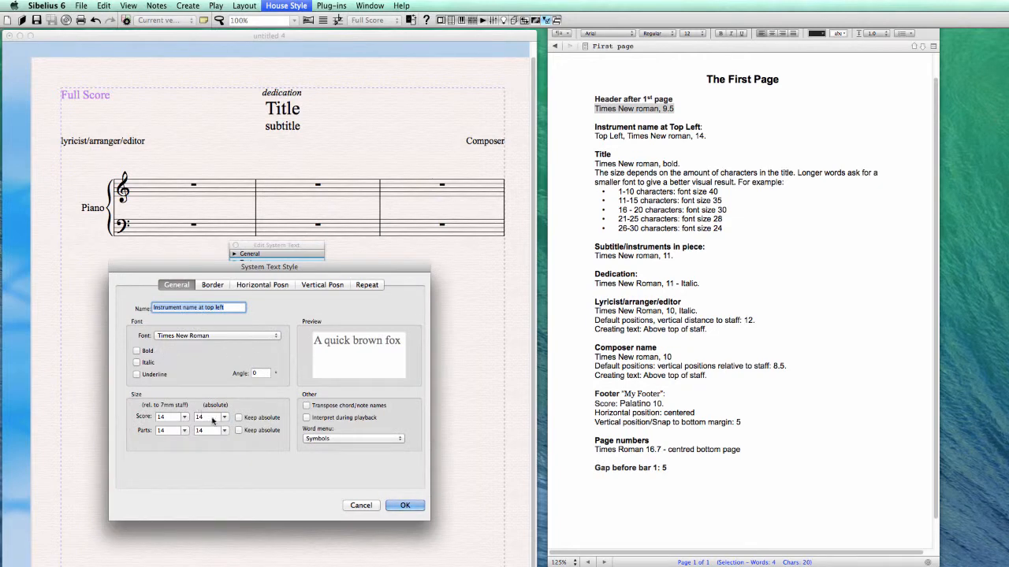
pyautogui.click(238, 418)
pyautogui.click(405, 505)
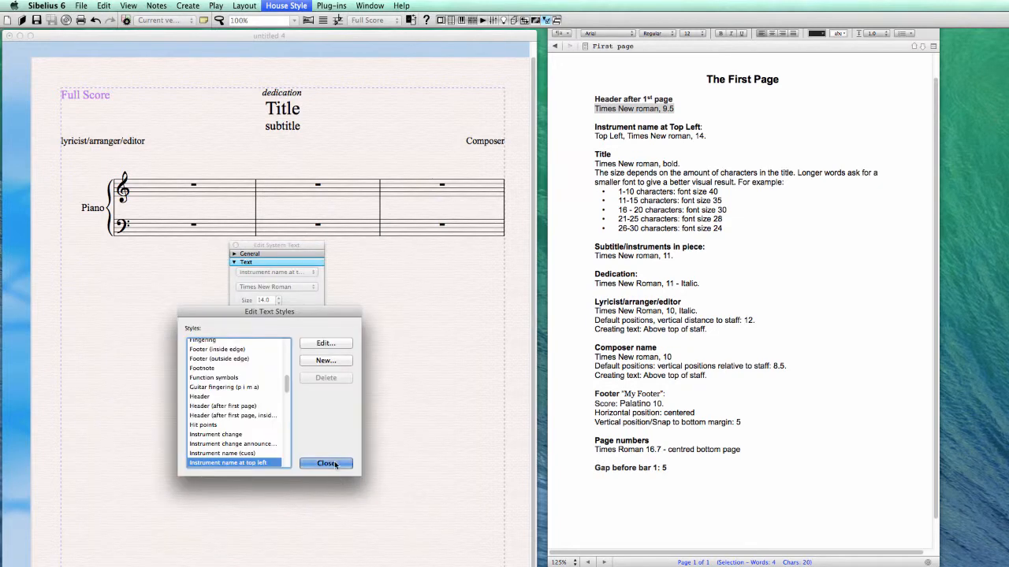
pyautogui.click(335, 464)
pyautogui.click(423, 409)
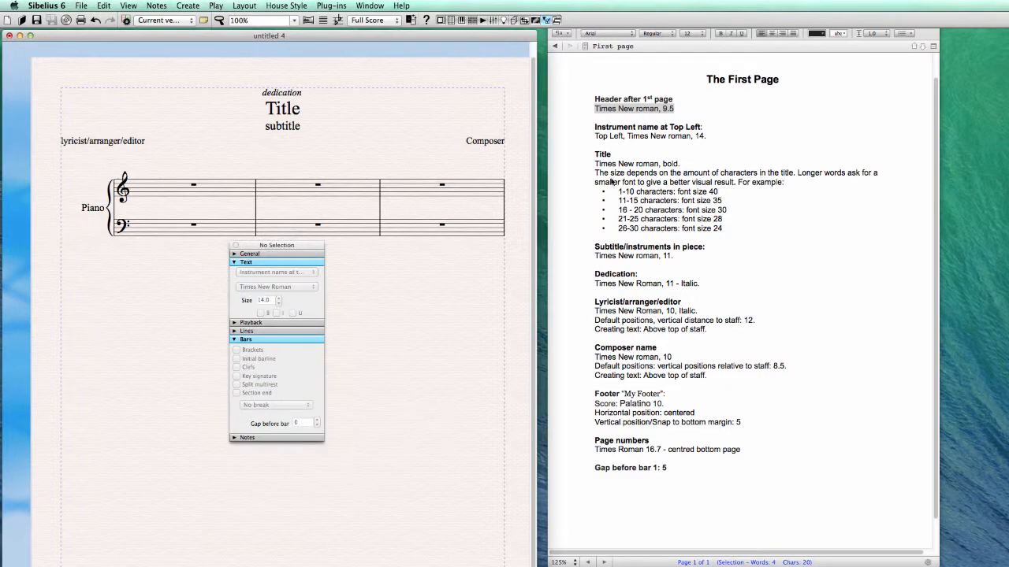
# Step: Set the size of the title text on the first page to 40
pyautogui.click(295, 114)
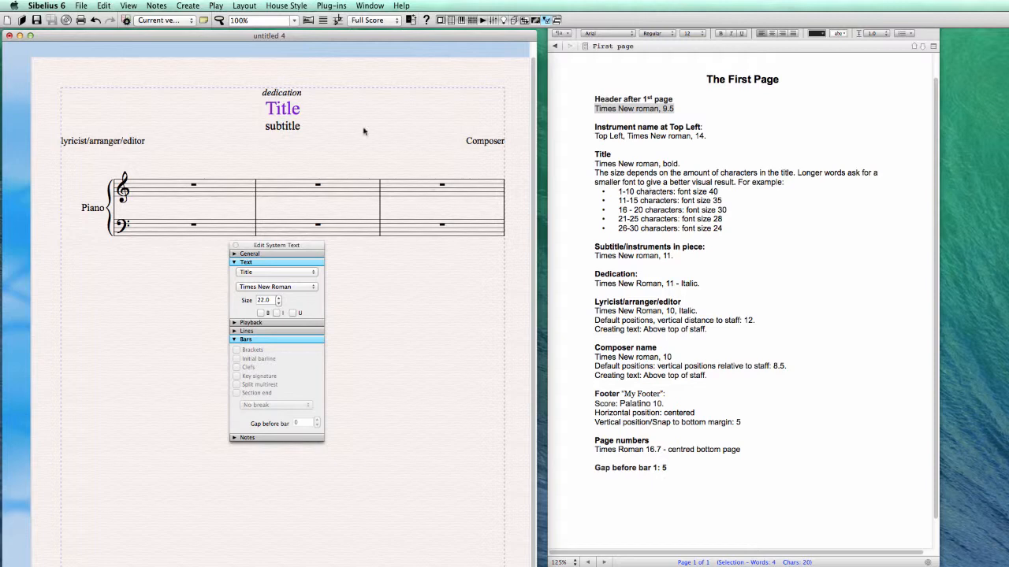
pyautogui.click(263, 300)
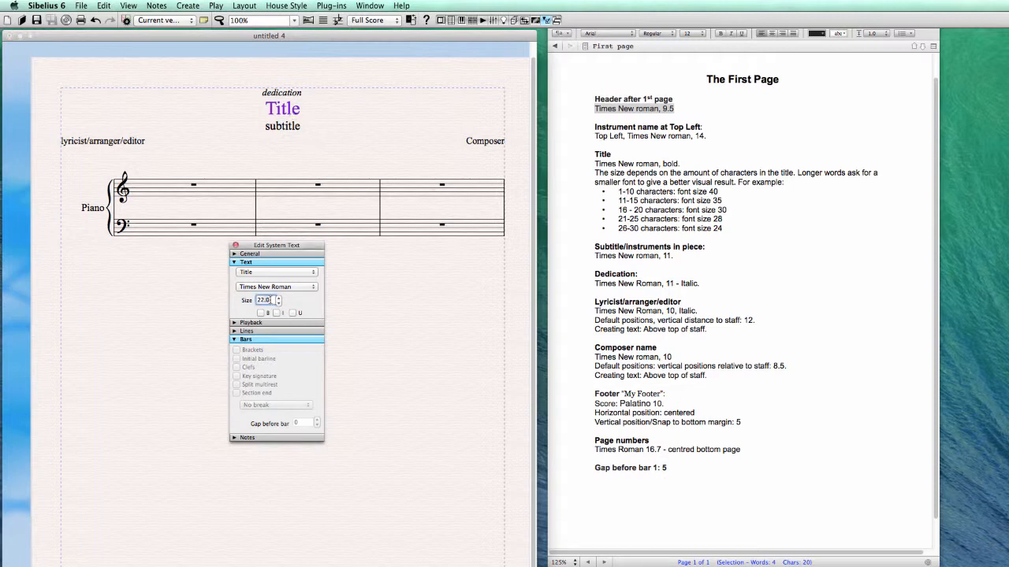
pyautogui.write('40')
pyautogui.press('Return')
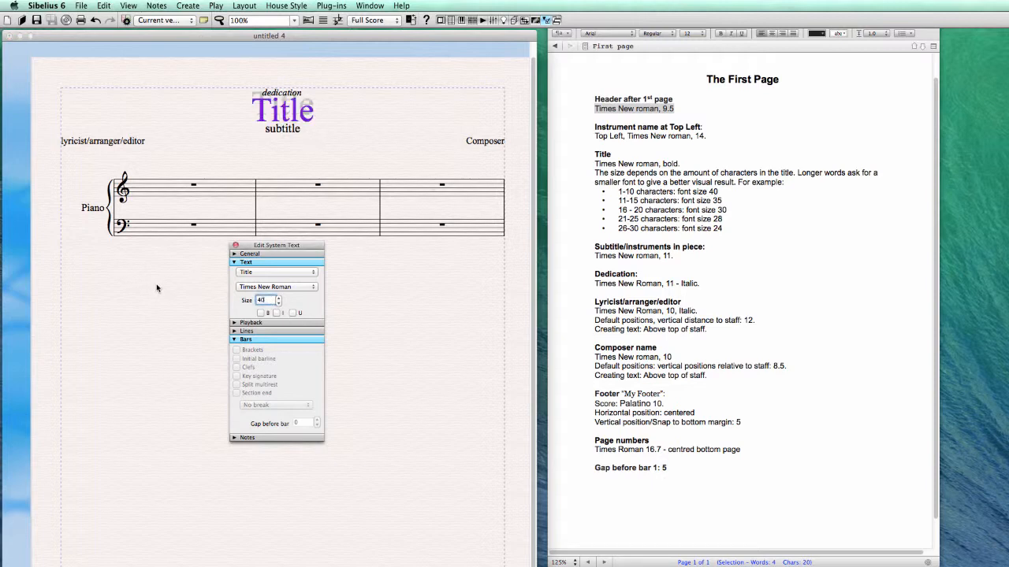
pyautogui.click(405, 369)
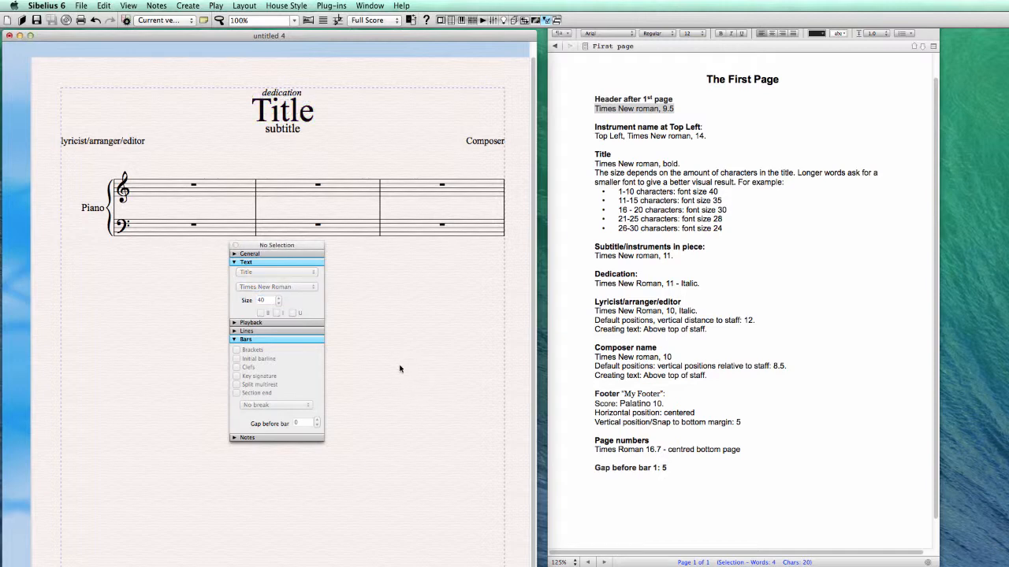
# Step: Rearrange the first-page heading by moving the title up, the subtitle lower and the dedication beneath the subtitle
pyautogui.click(292, 120)
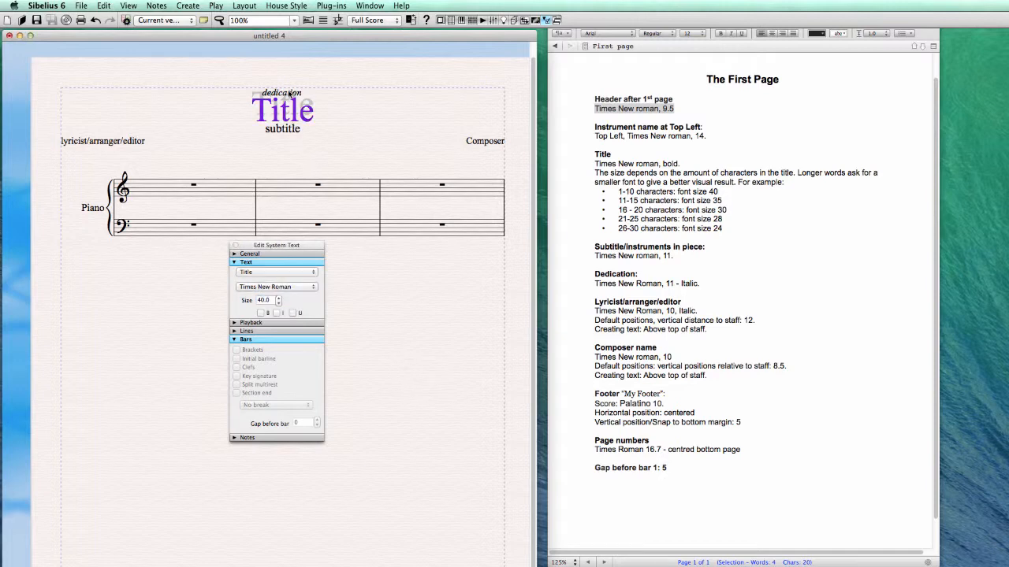
pyautogui.click(288, 92)
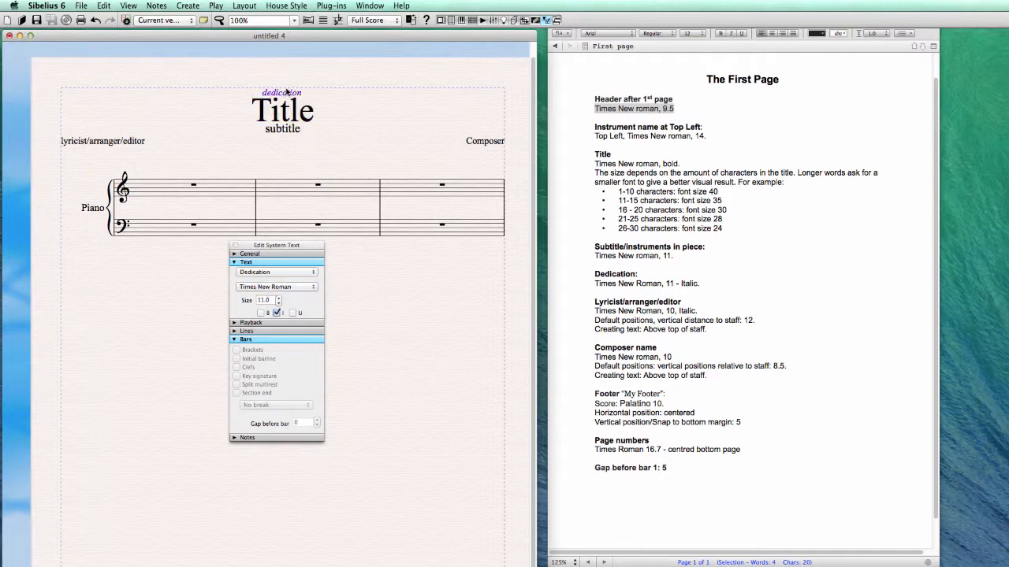
pyautogui.moveTo(288, 93); pyautogui.dragTo(283, 145)
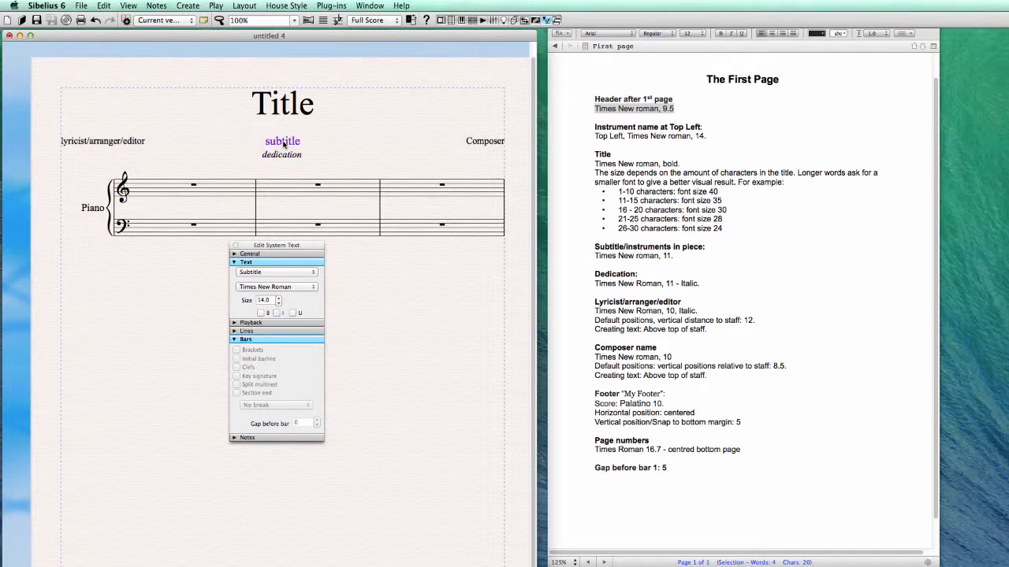
# Step: Edit the Title text style to make it bold, and apply the text style change
pyautogui.click(306, 106)
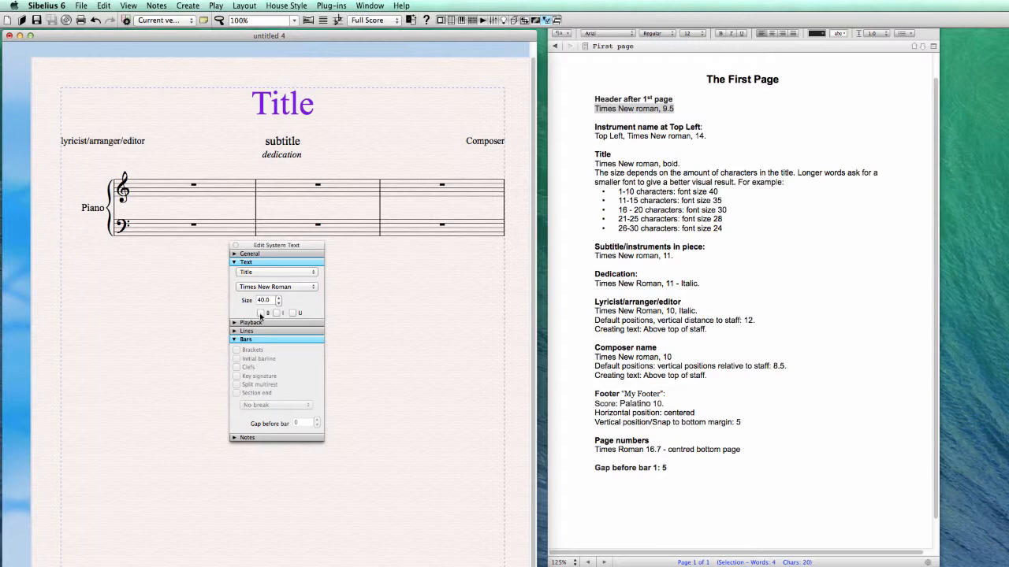
pyautogui.click(286, 5)
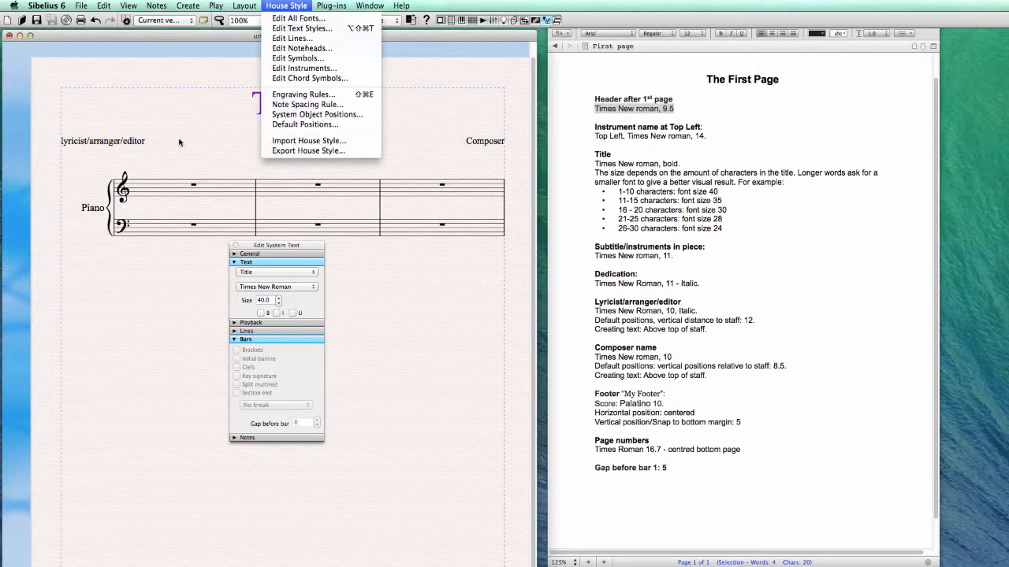
pyautogui.click(179, 141)
pyautogui.click(281, 5)
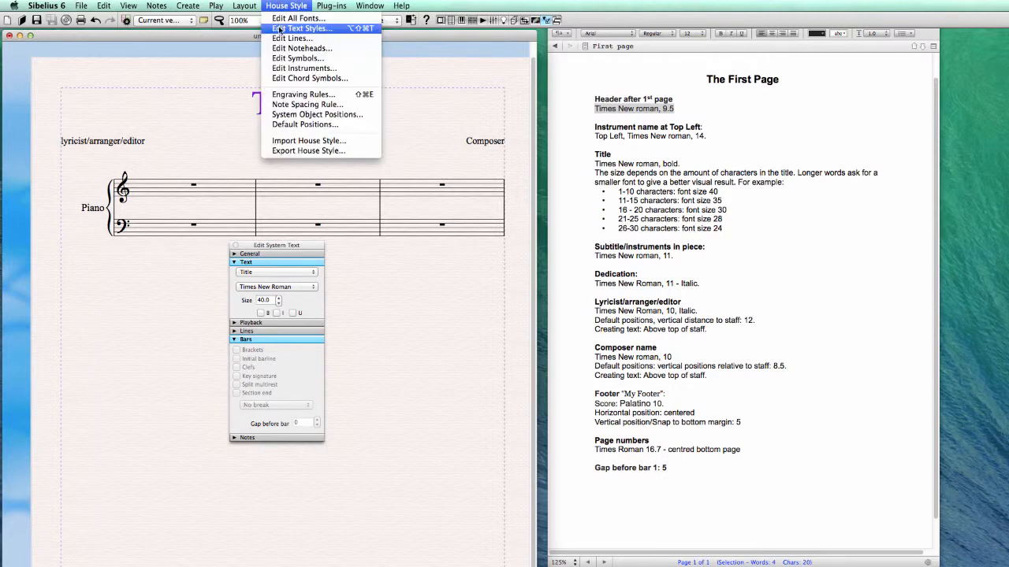
pyautogui.click(300, 28)
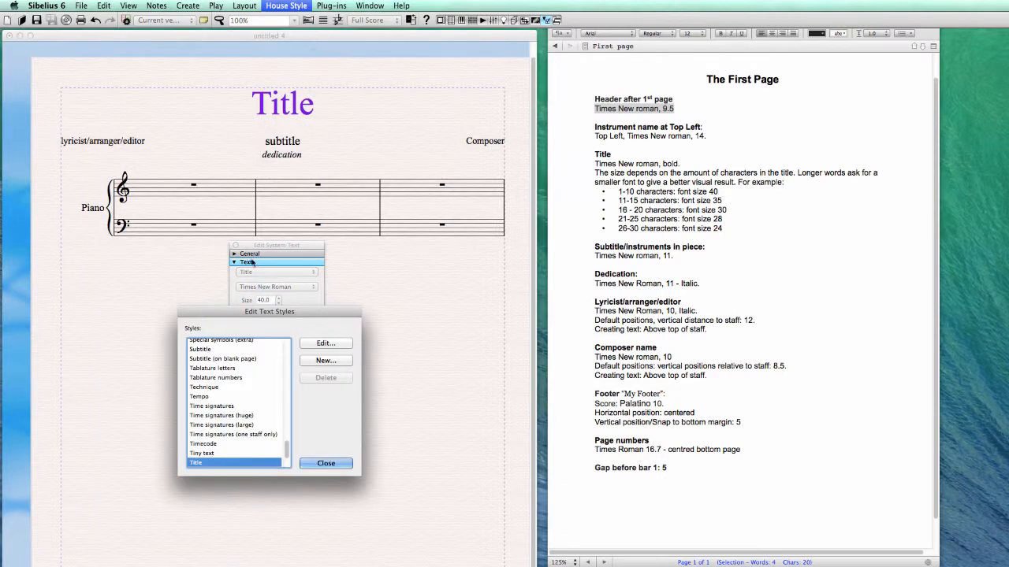
pyautogui.click(309, 347)
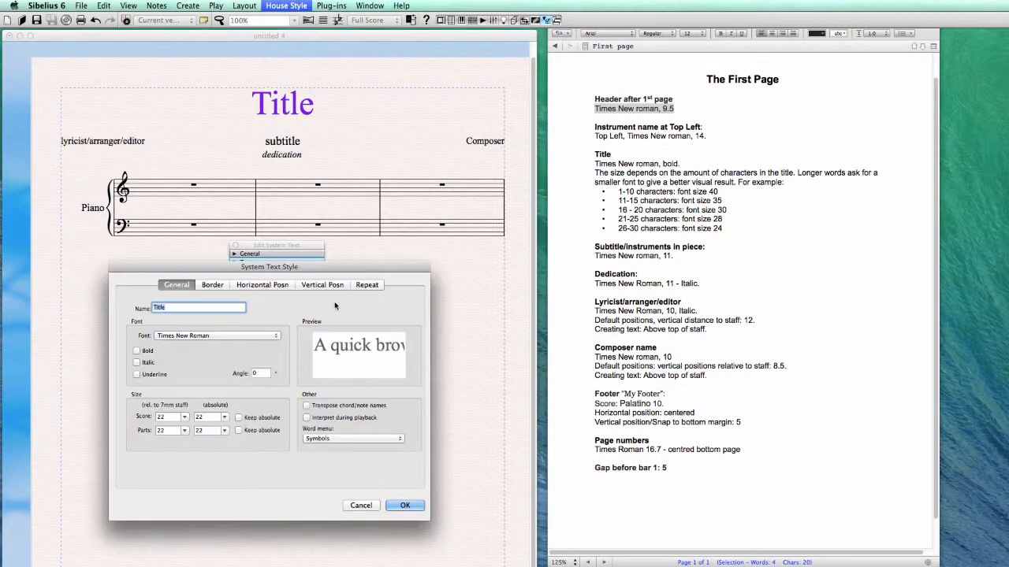
pyautogui.click(137, 350)
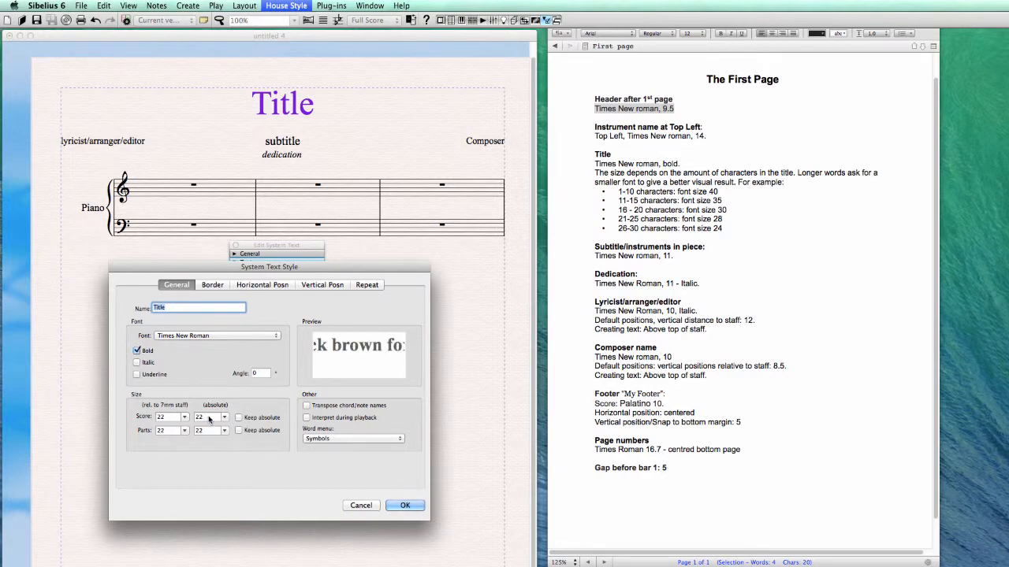
pyautogui.doubleClick(206, 417)
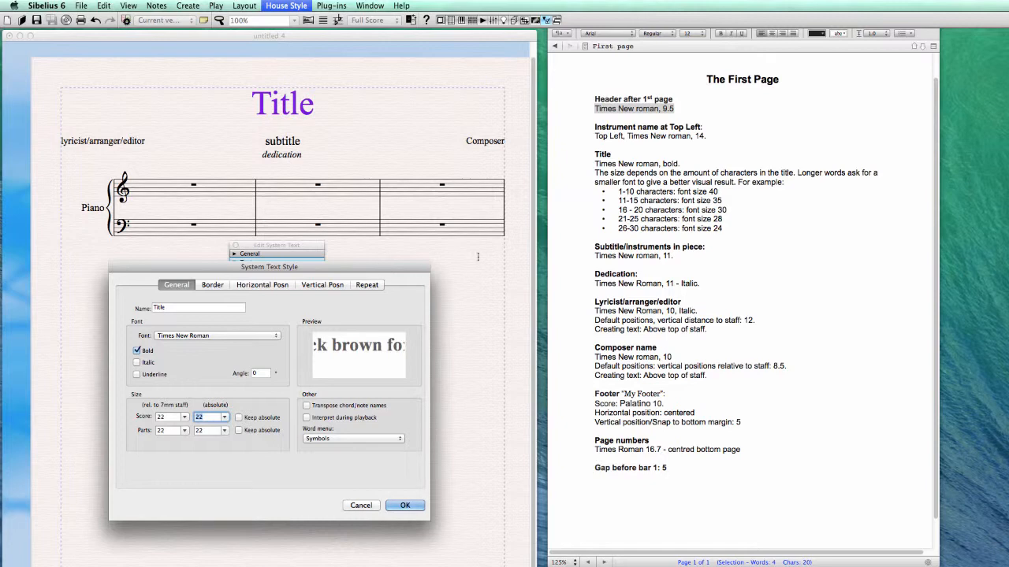
pyautogui.click(404, 506)
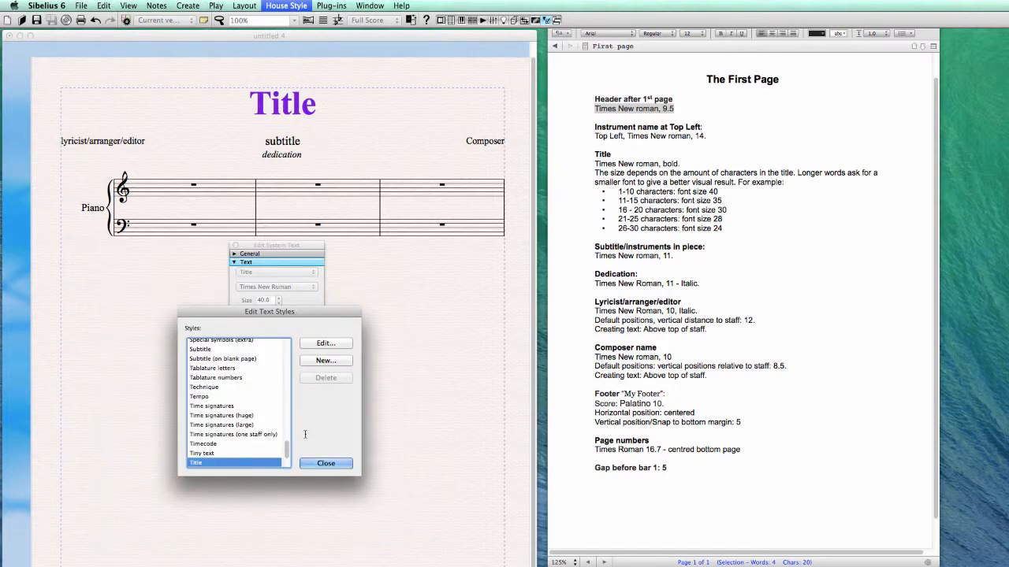
pyautogui.click(320, 462)
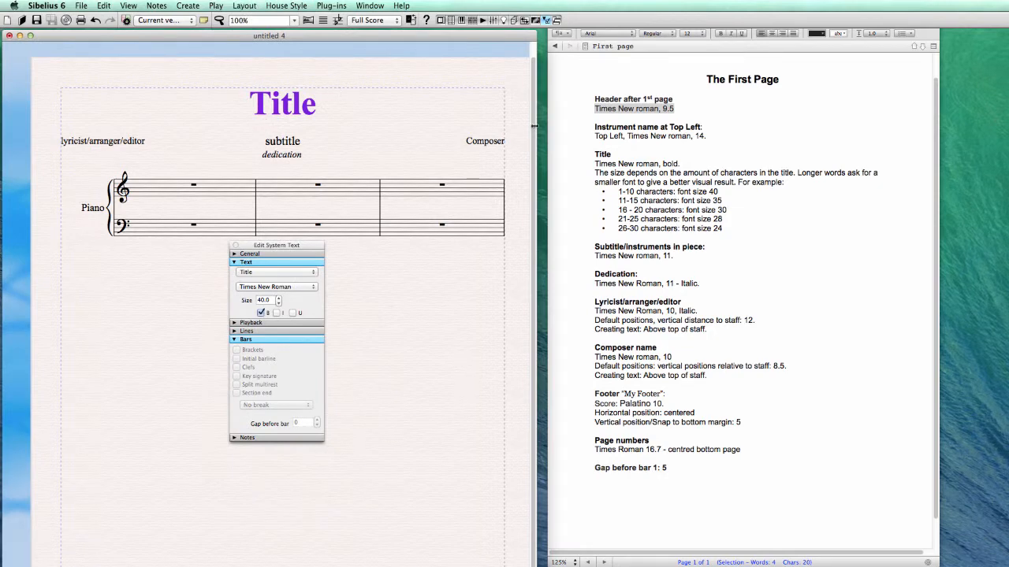
# Step: Switch to Scrivener and review the title font size guidelines and the subtitle entry in the engraving notes
pyautogui.click(679, 109)
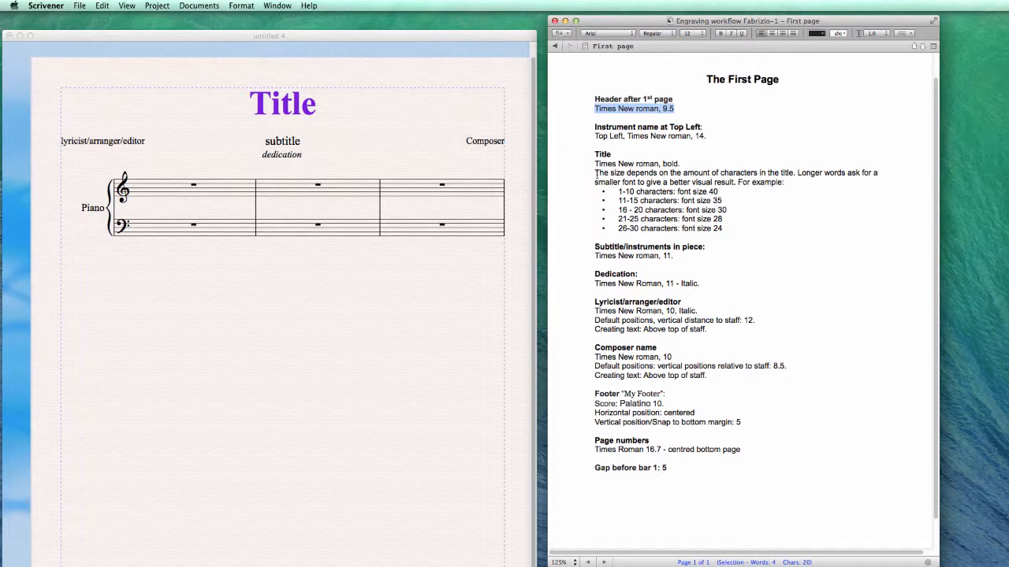
pyautogui.moveTo(596, 172); pyautogui.dragTo(794, 173)
pyautogui.click(750, 218)
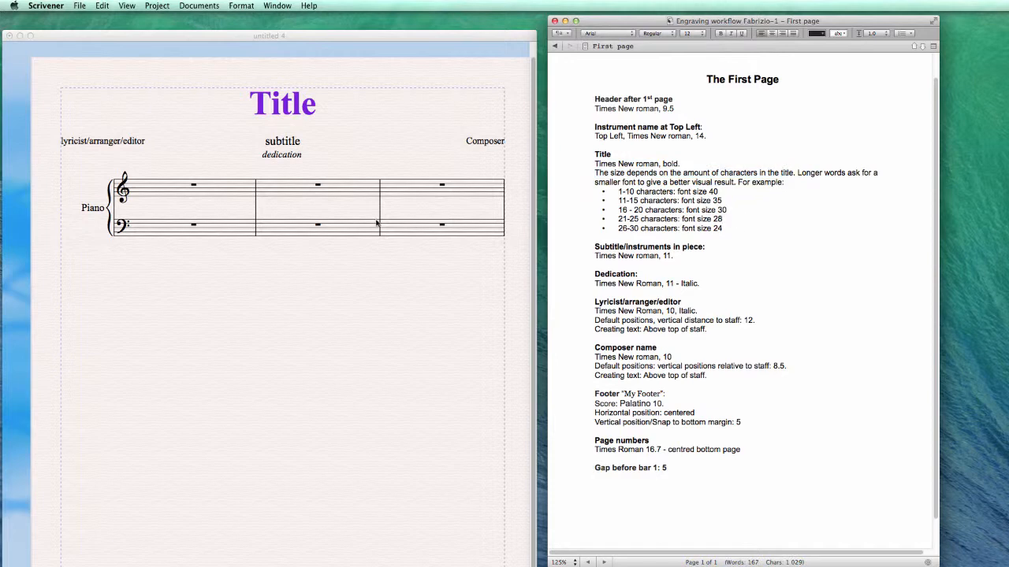
pyautogui.click(596, 248)
# Step: Switch to Sibelius and edit the Subtitle text style, setting its absolute score size to 11 and keeping that size absolute
pyautogui.click(271, 138)
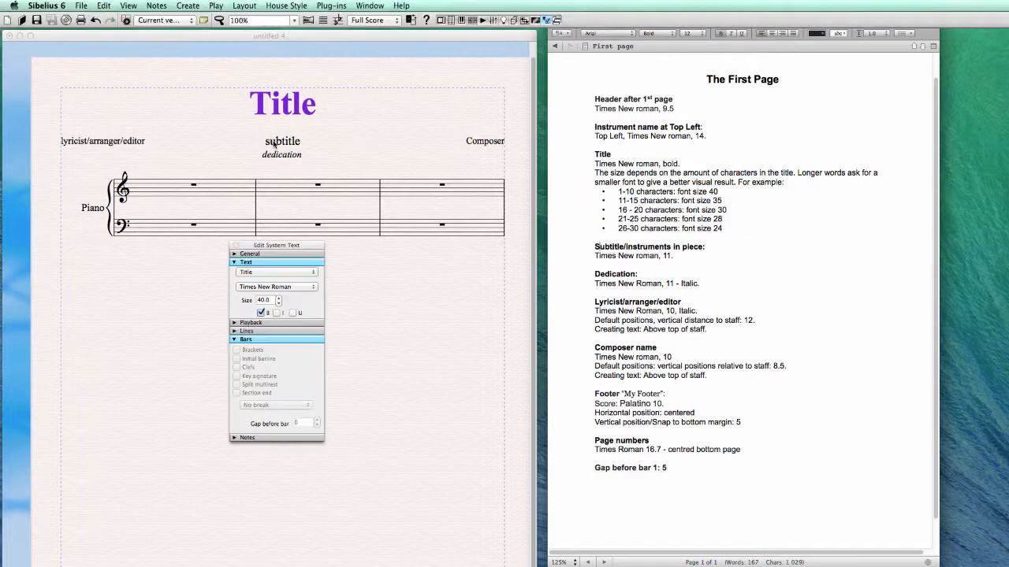
pyautogui.click(277, 144)
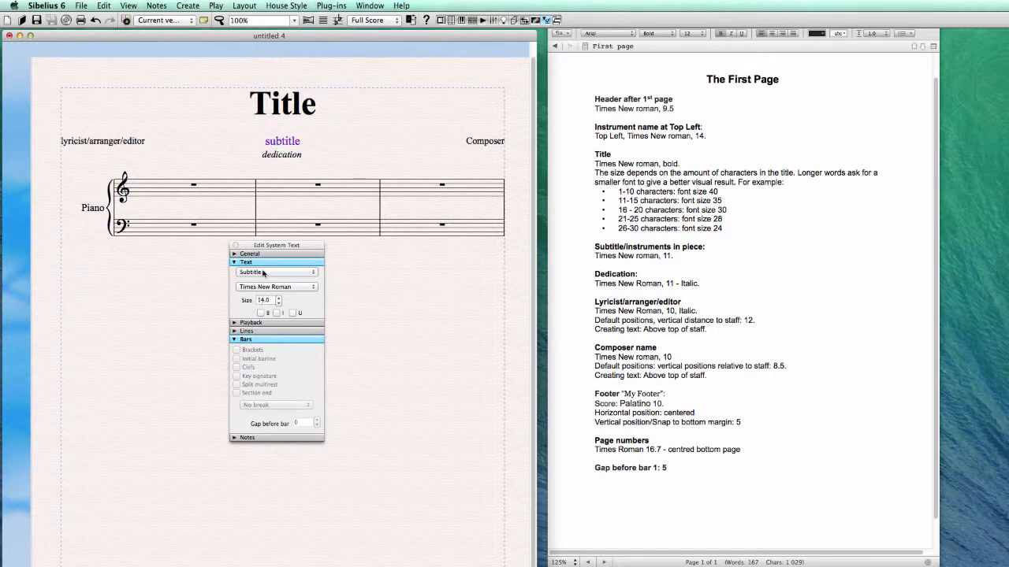
pyautogui.click(287, 6)
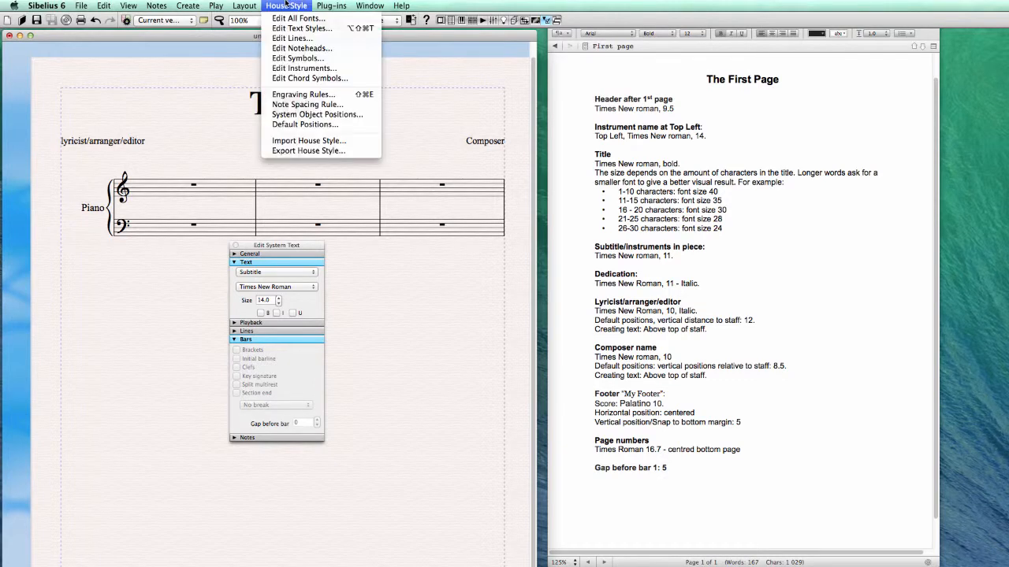
pyautogui.click(319, 29)
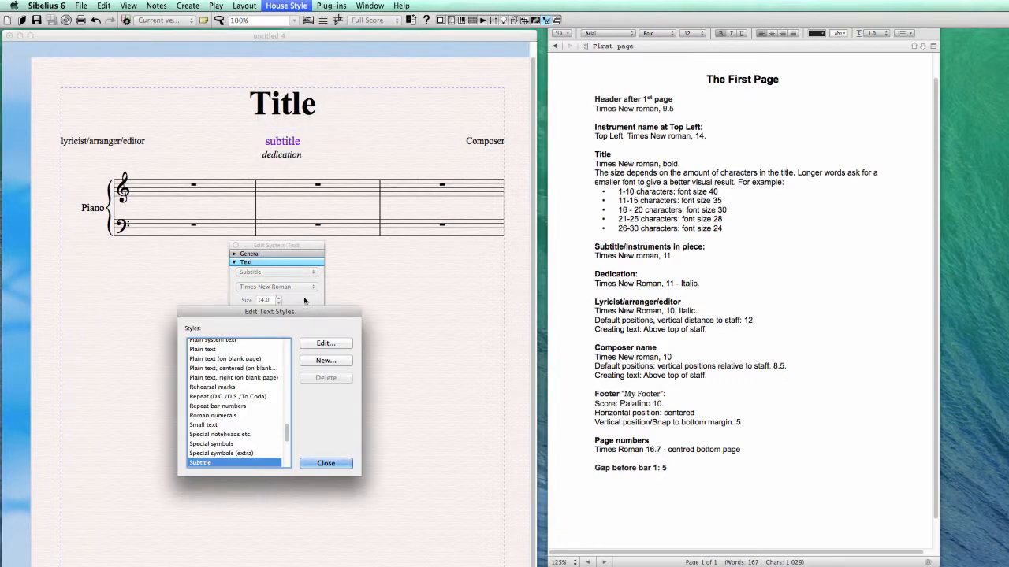
pyautogui.click(341, 344)
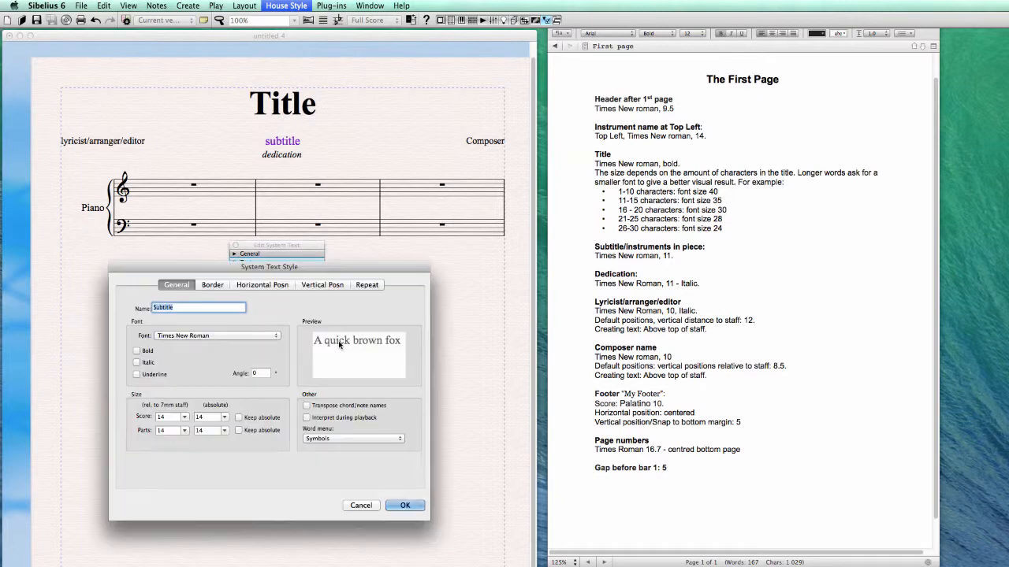
pyautogui.click(208, 417)
pyautogui.write('11')
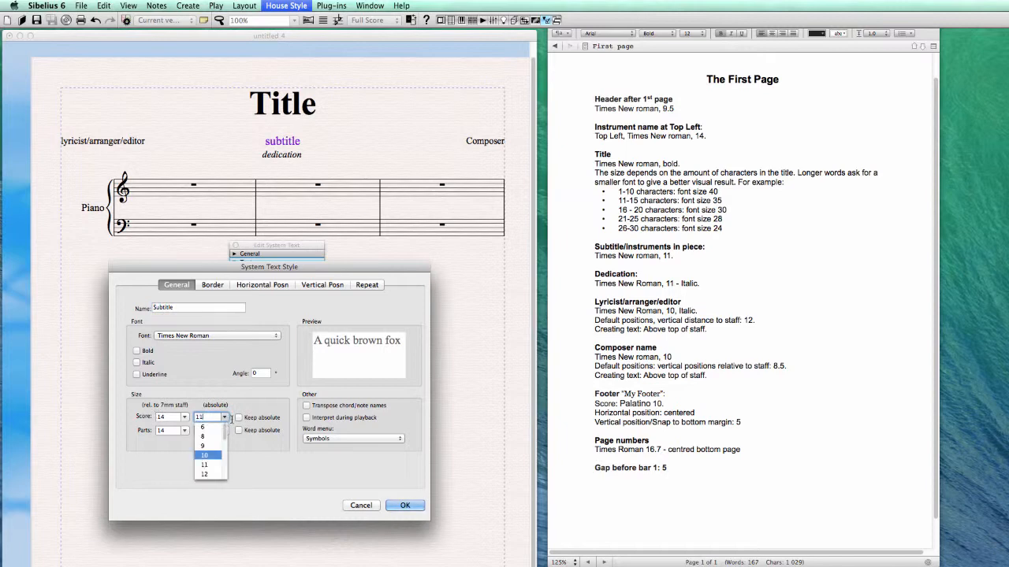
pyautogui.click(239, 418)
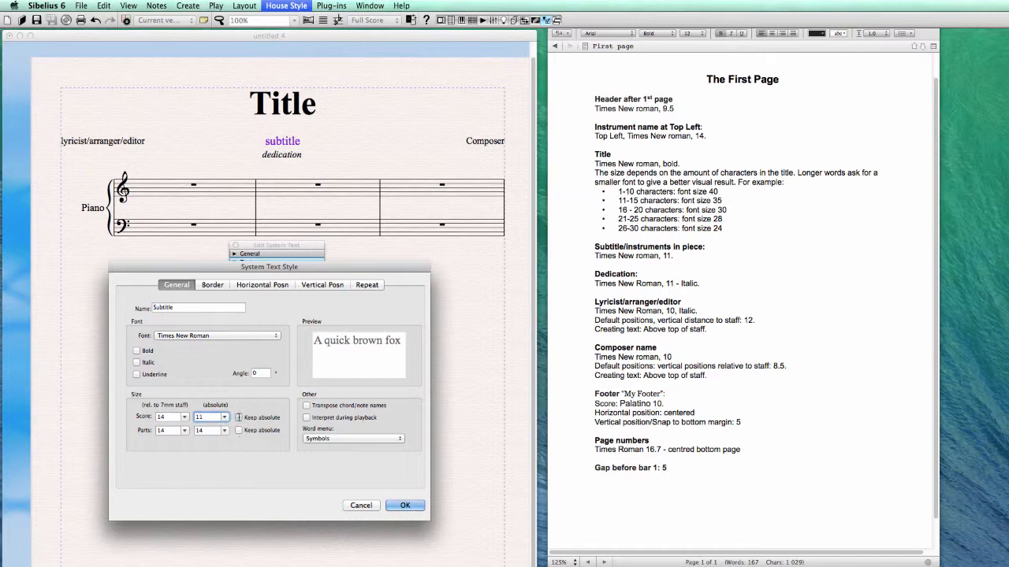
# Step: Turn off snapping to the margin in the Subtitle style's horizontal position, and reset the subtitle's design
pyautogui.click(316, 286)
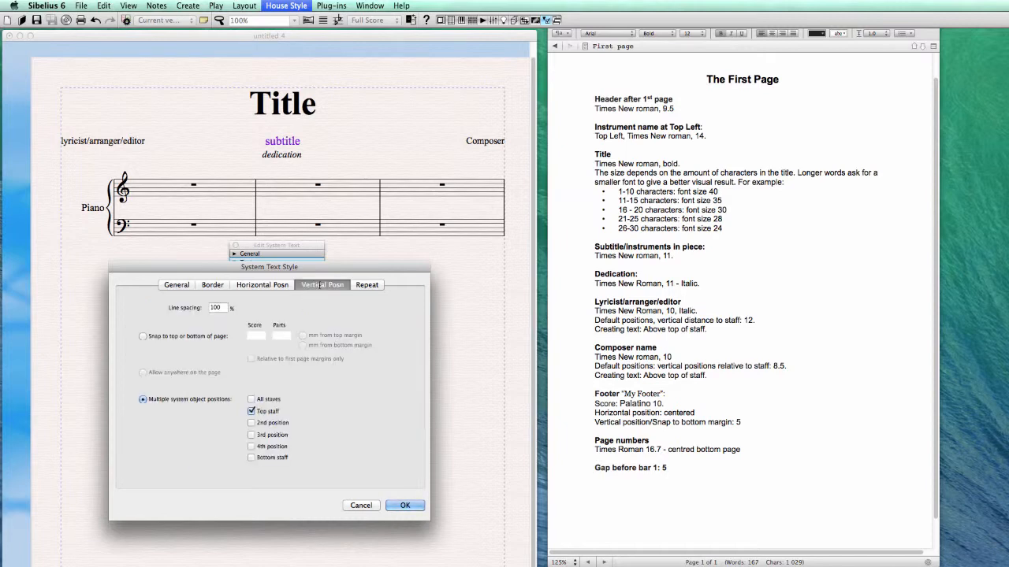
pyautogui.click(263, 285)
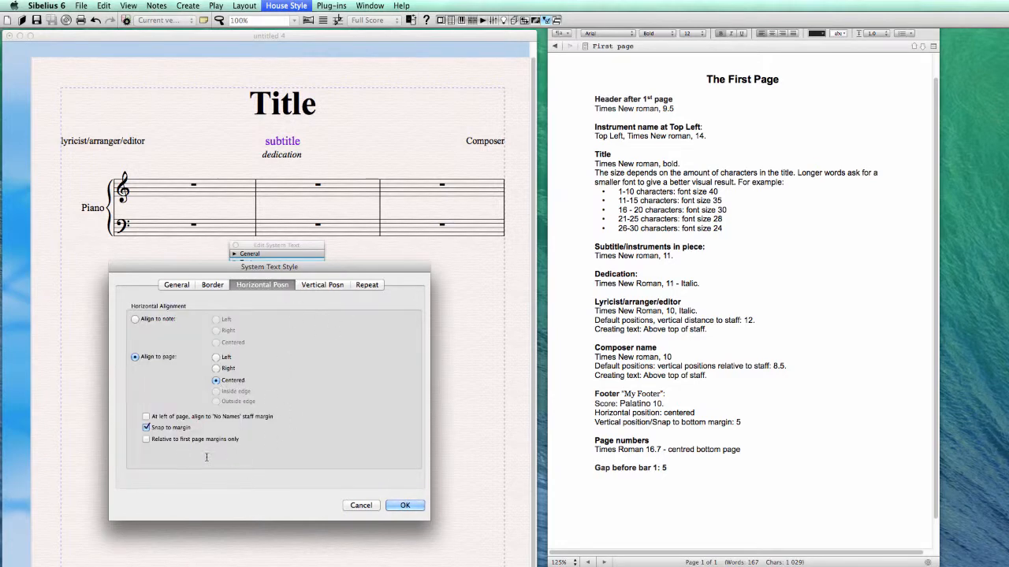
pyautogui.click(146, 427)
pyautogui.click(405, 505)
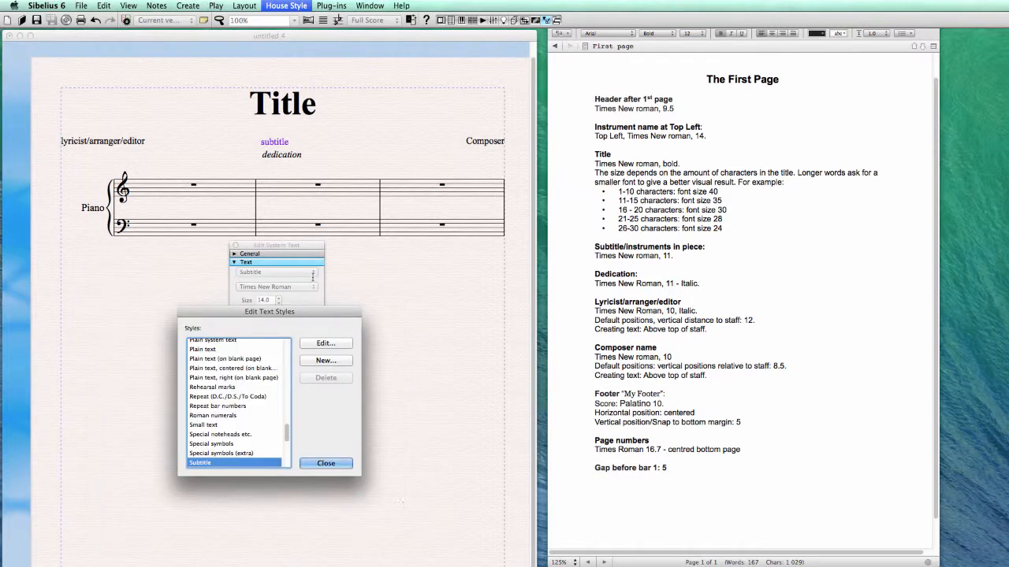
pyautogui.click(323, 463)
pyautogui.click(244, 6)
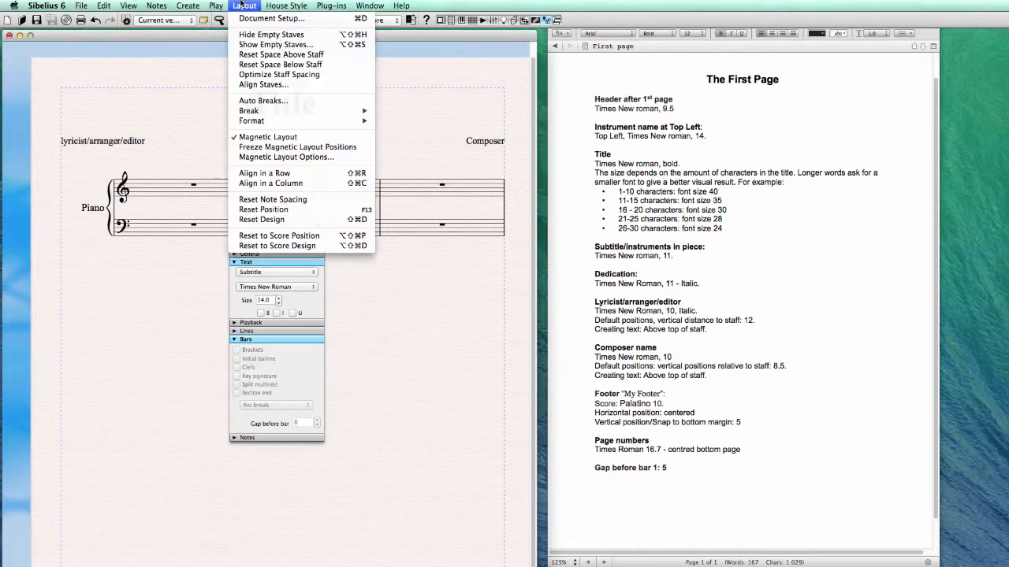
pyautogui.click(278, 220)
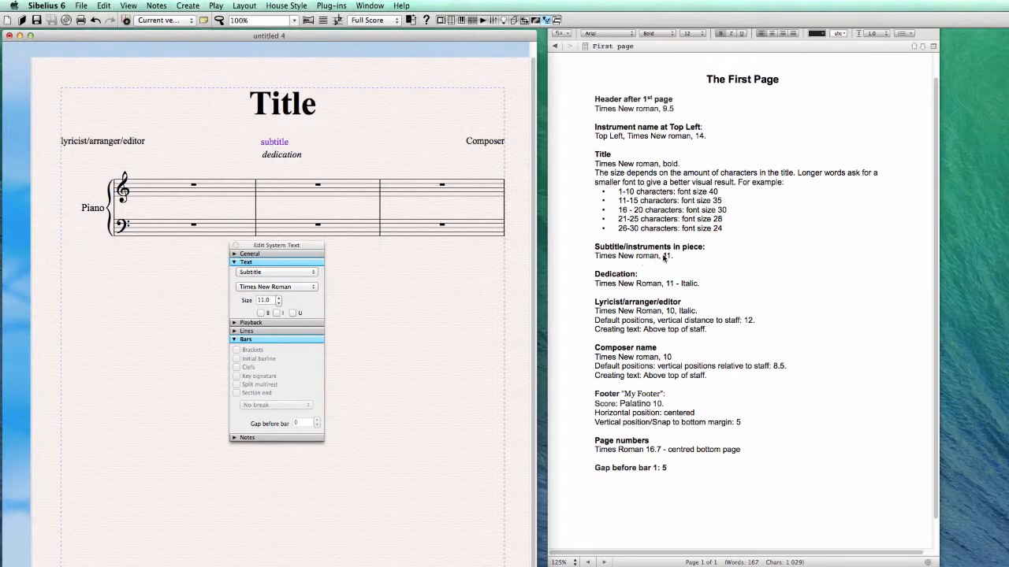
# Step: Nudge the title slightly upward and move the subtitle up so it sits just beneath the title
pyautogui.click(306, 148)
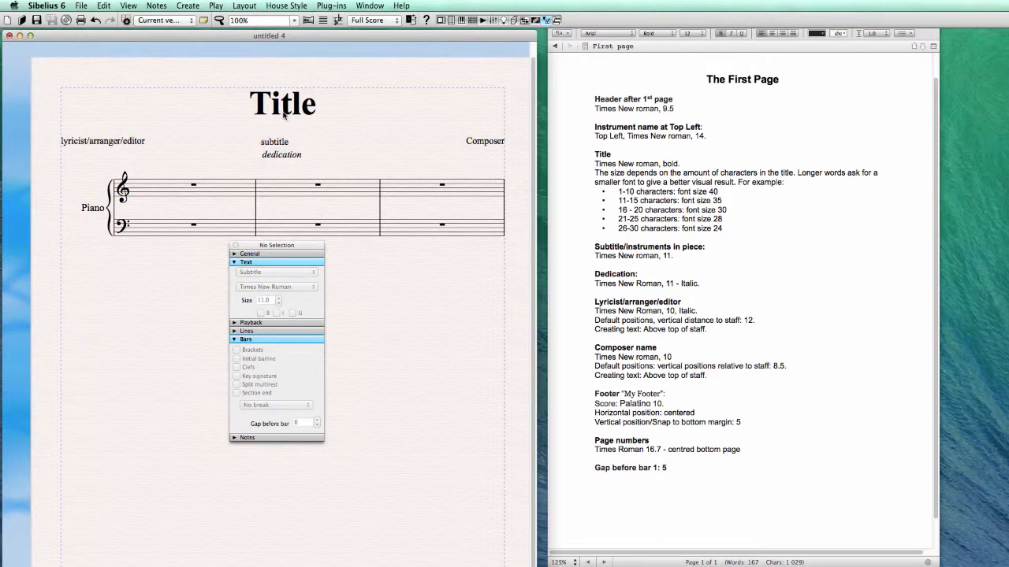
pyautogui.click(286, 109)
pyautogui.press('Up')
pyautogui.press('Up')
pyautogui.press('Up')
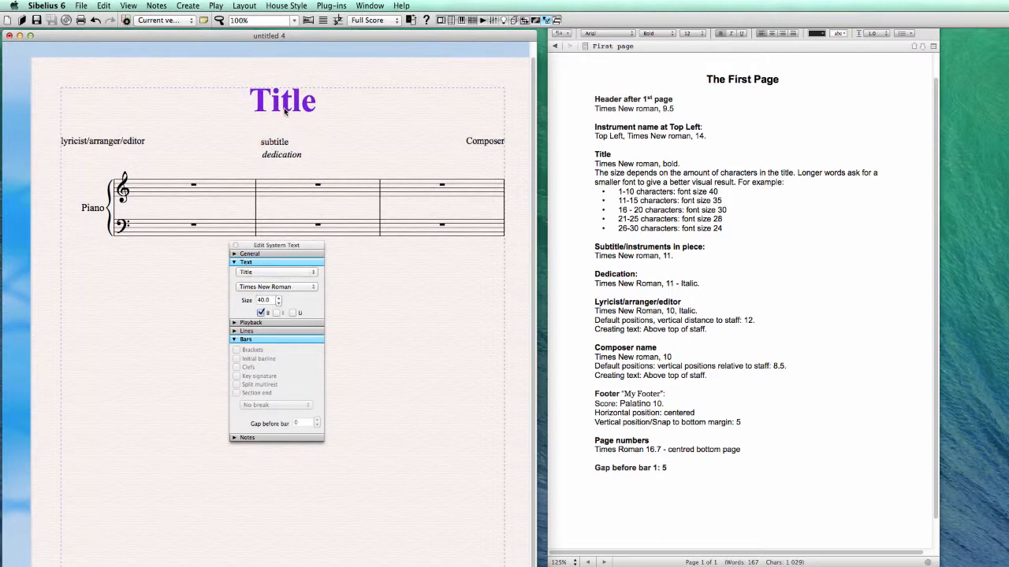
pyautogui.moveTo(279, 144)
pyautogui.mouseDown()
pyautogui.moveTo(279, 89)
pyautogui.moveTo(279, 144)
pyautogui.moveTo(279, 130)
pyautogui.mouseUp()
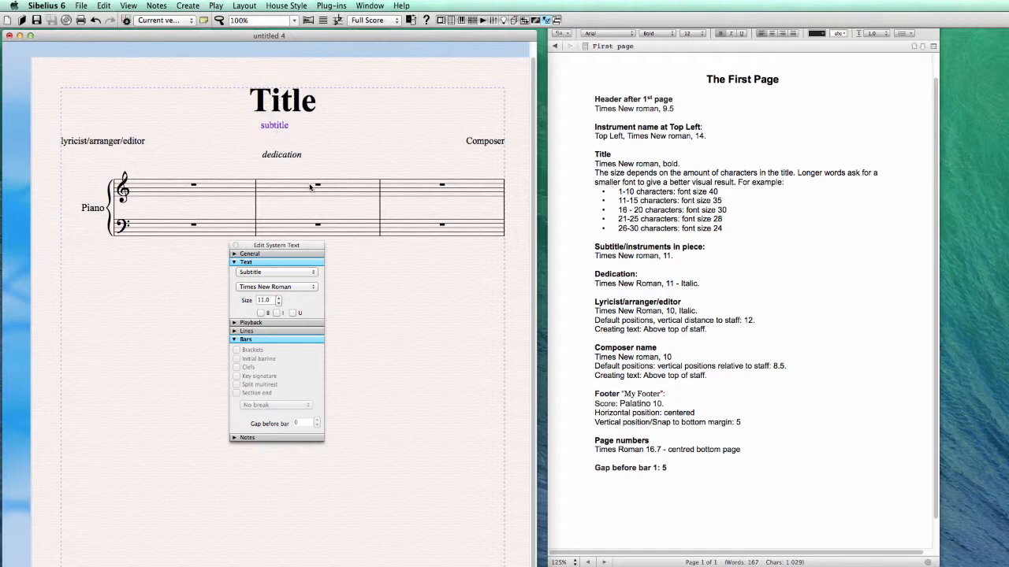
# Step: Switch to Scrivener, highlight the Dedication heading in the engraving notes, and return to Sibelius
pyautogui.click(755, 319)
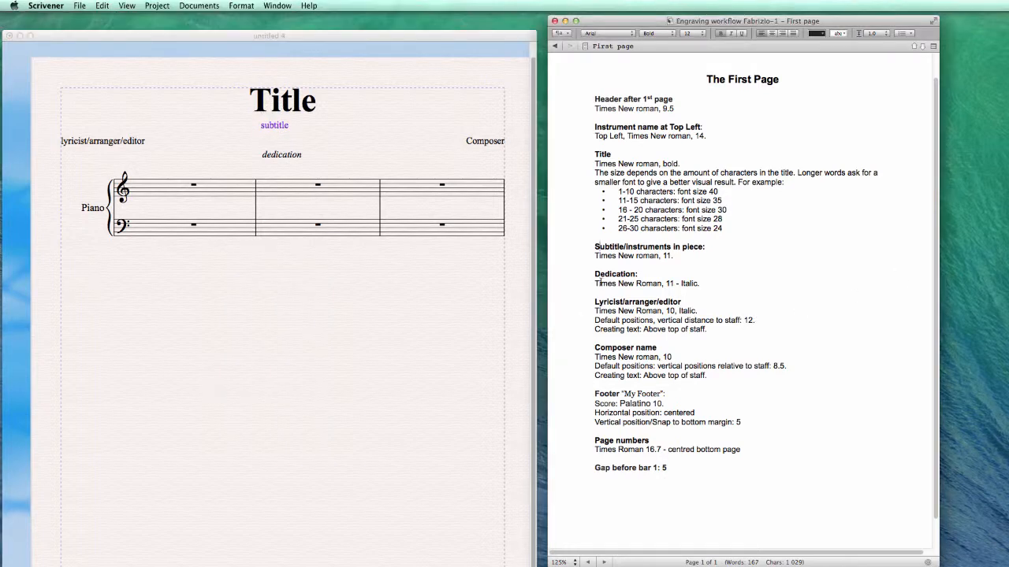
pyautogui.tripleClick(591, 275)
pyautogui.click(321, 144)
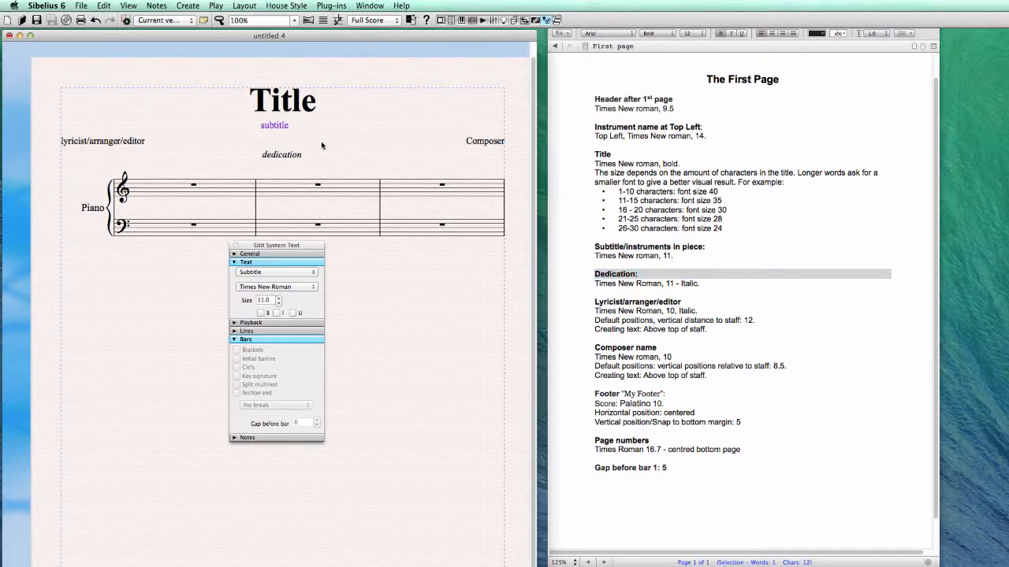
# Step: Reset the dedication's design and move the dedication up directly beneath the subtitle
pyautogui.click(296, 158)
pyautogui.click(241, 6)
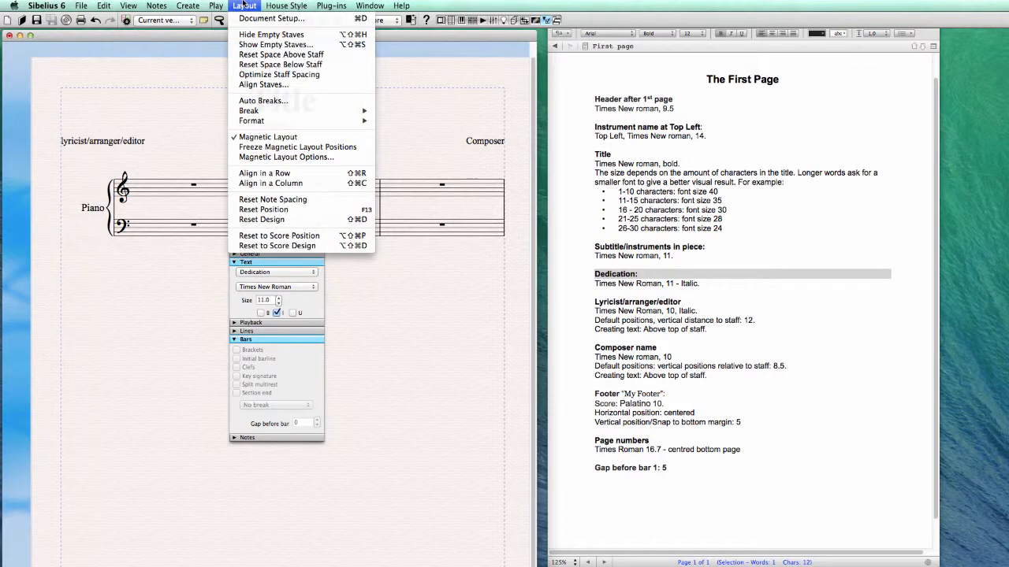
pyautogui.click(247, 221)
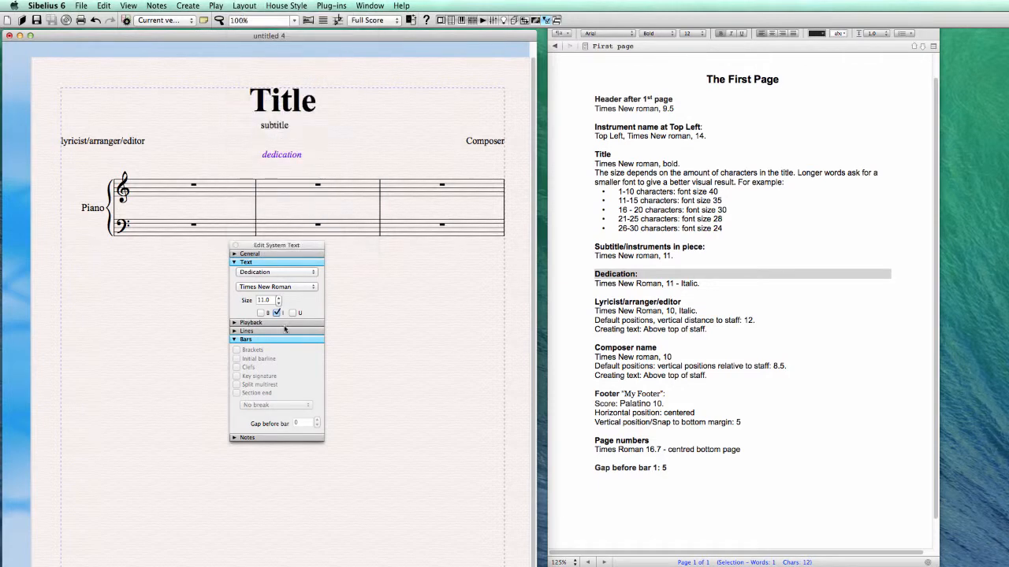
pyautogui.click(320, 151)
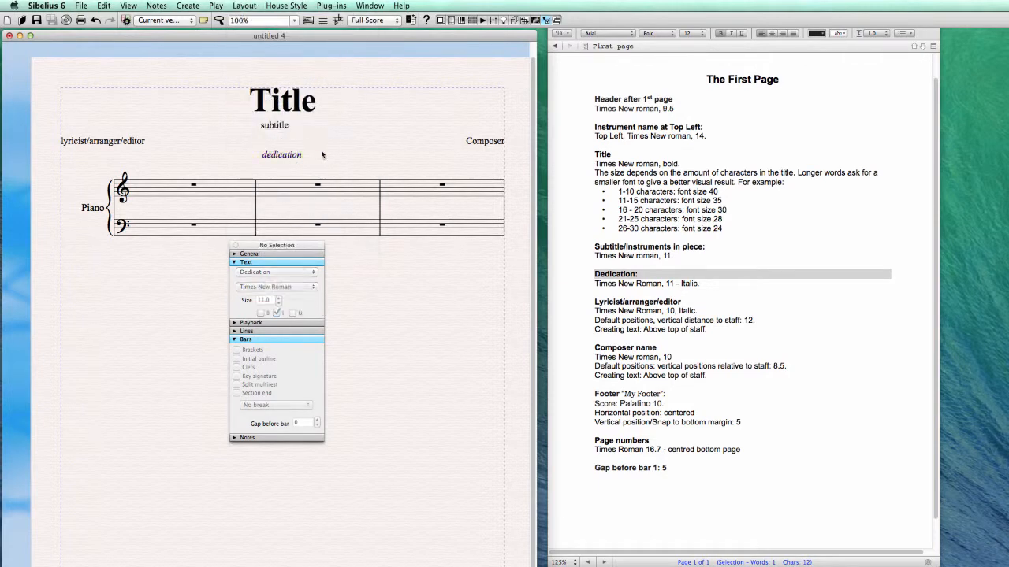
pyautogui.moveTo(292, 154); pyautogui.dragTo(292, 139)
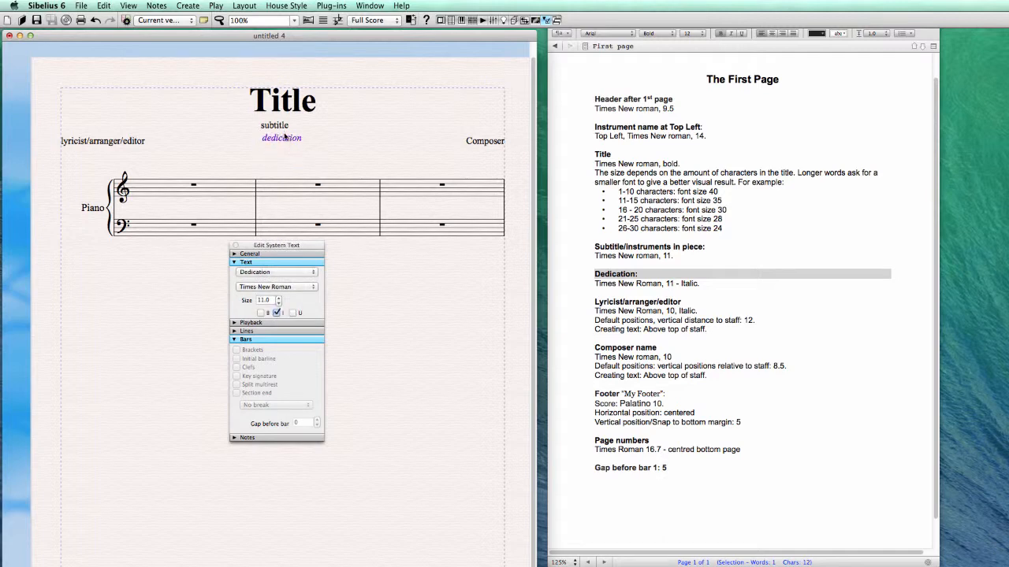
# Step: Check the horizontal alignment in the Subtitle text style, and reset the subtitle's position
pyautogui.click(283, 129)
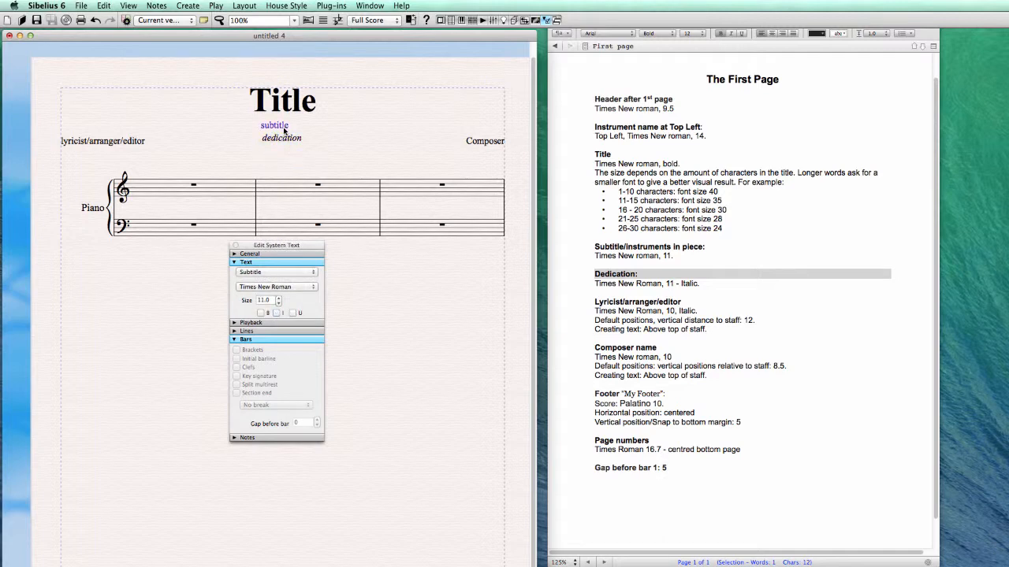
pyautogui.click(284, 5)
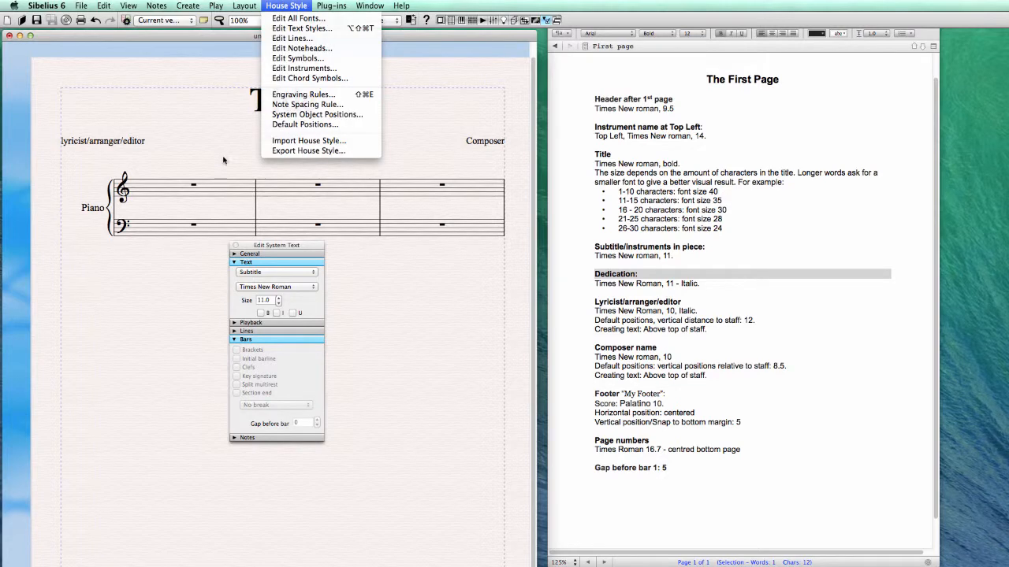
pyautogui.click(284, 33)
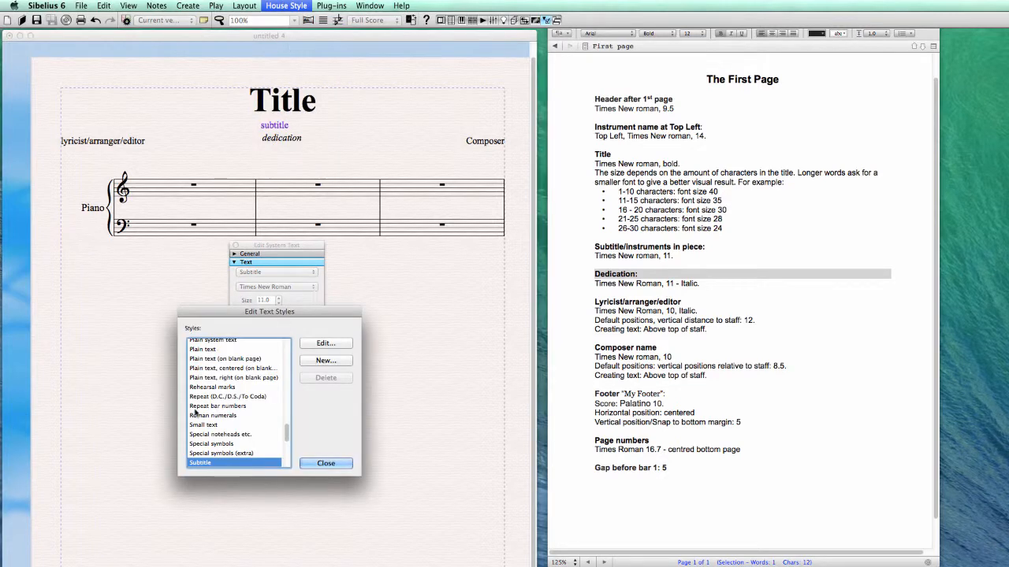
pyautogui.click(315, 344)
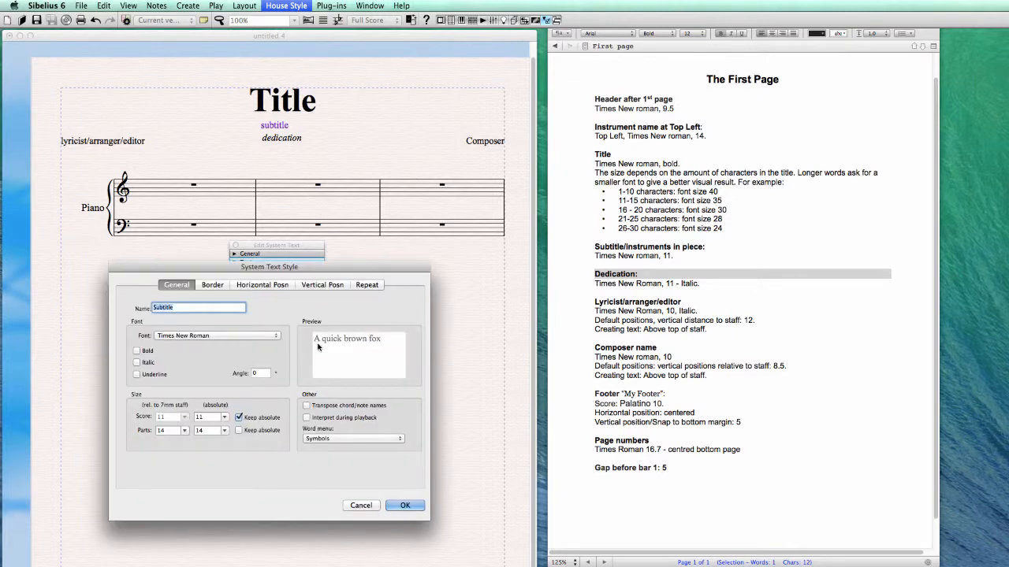
pyautogui.click(263, 284)
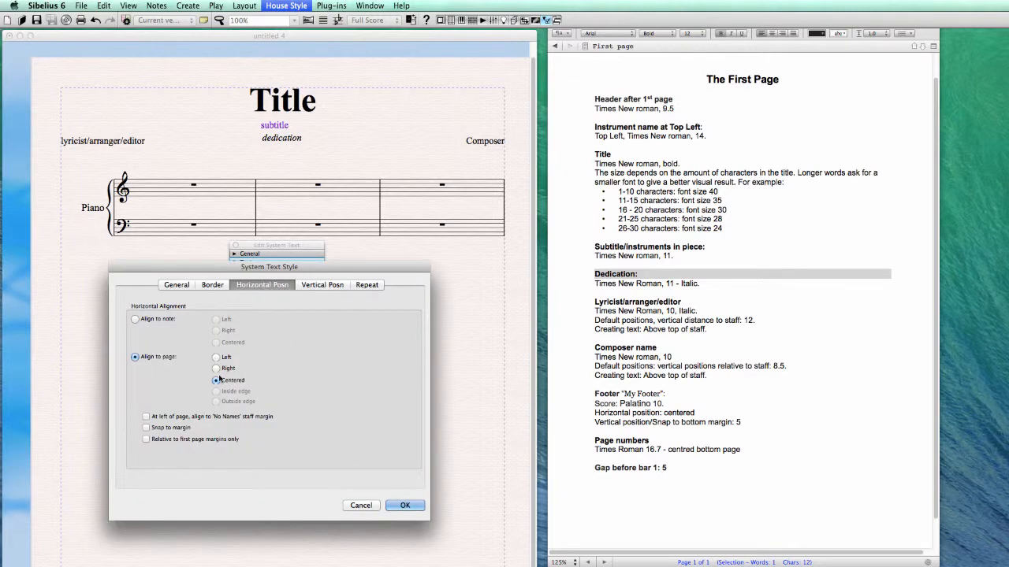
pyautogui.click(402, 506)
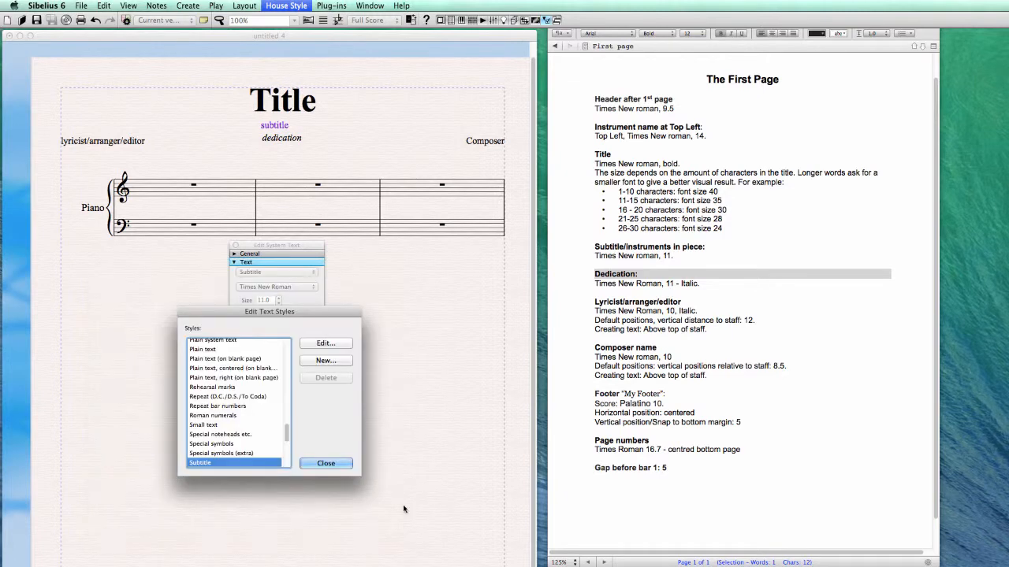
pyautogui.click(341, 464)
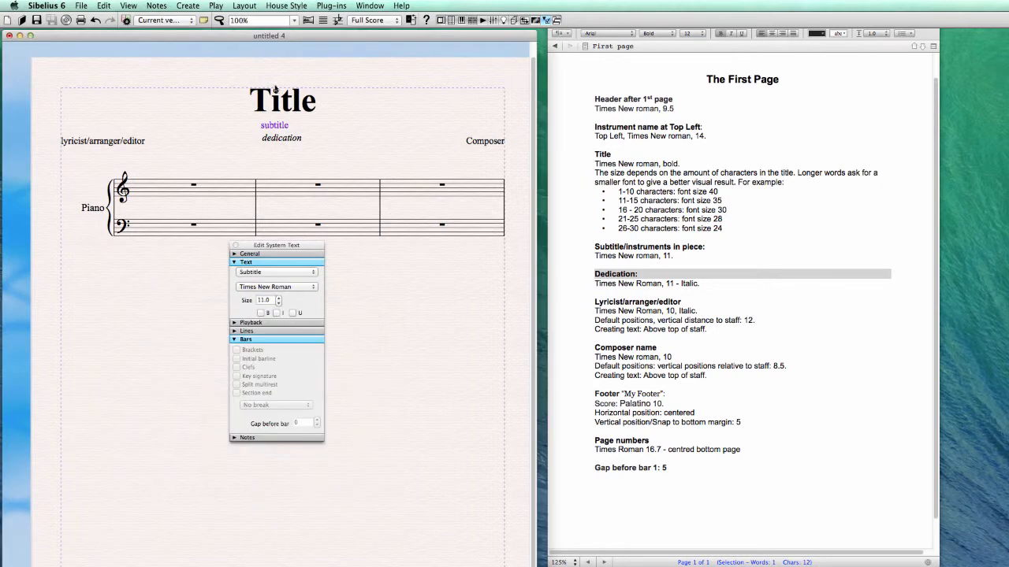
pyautogui.click(244, 5)
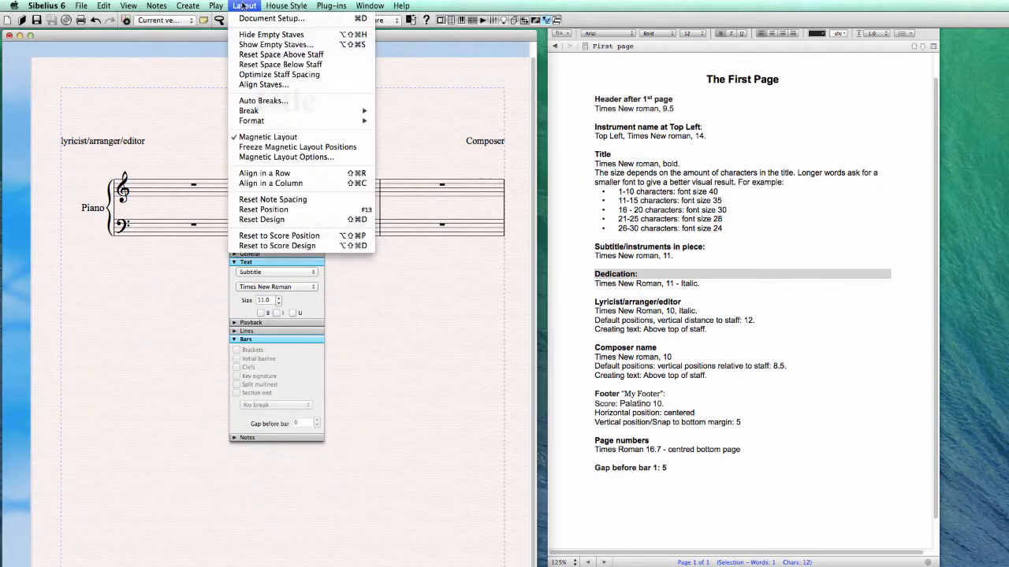
pyautogui.click(242, 209)
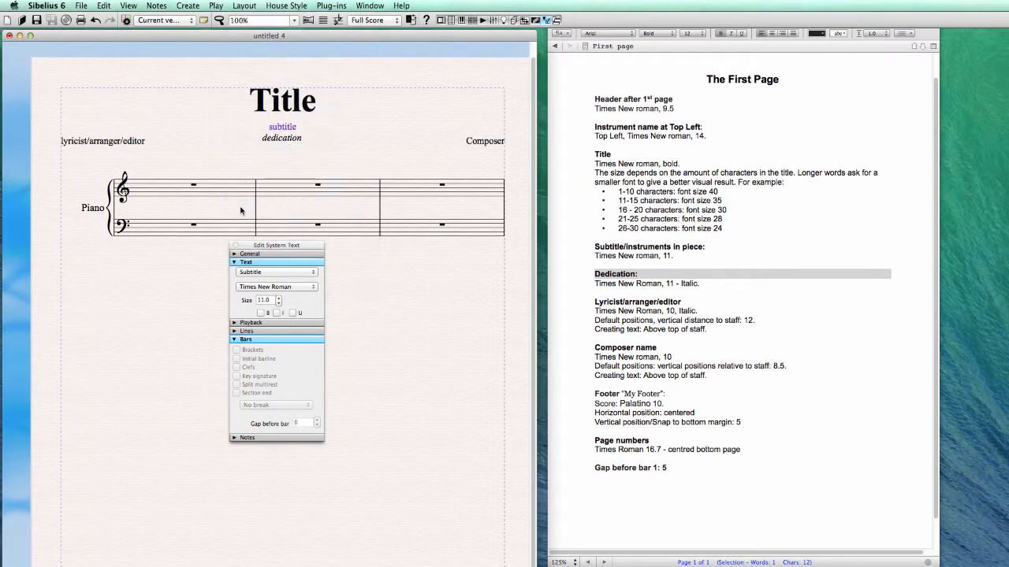
pyautogui.click(282, 139)
pyautogui.click(244, 5)
pyautogui.click(256, 209)
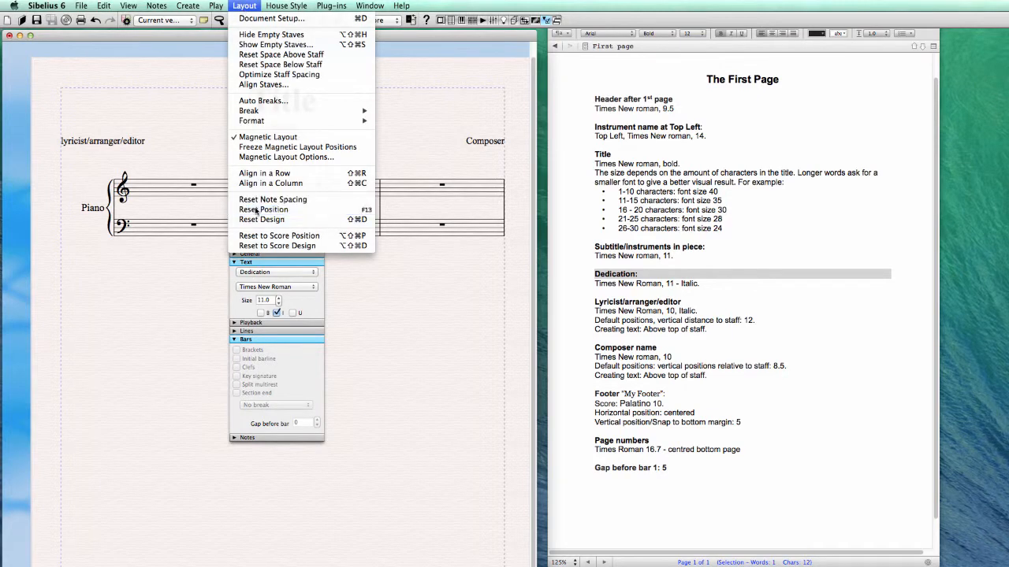
pyautogui.moveTo(290, 97); pyautogui.dragTo(288, 147)
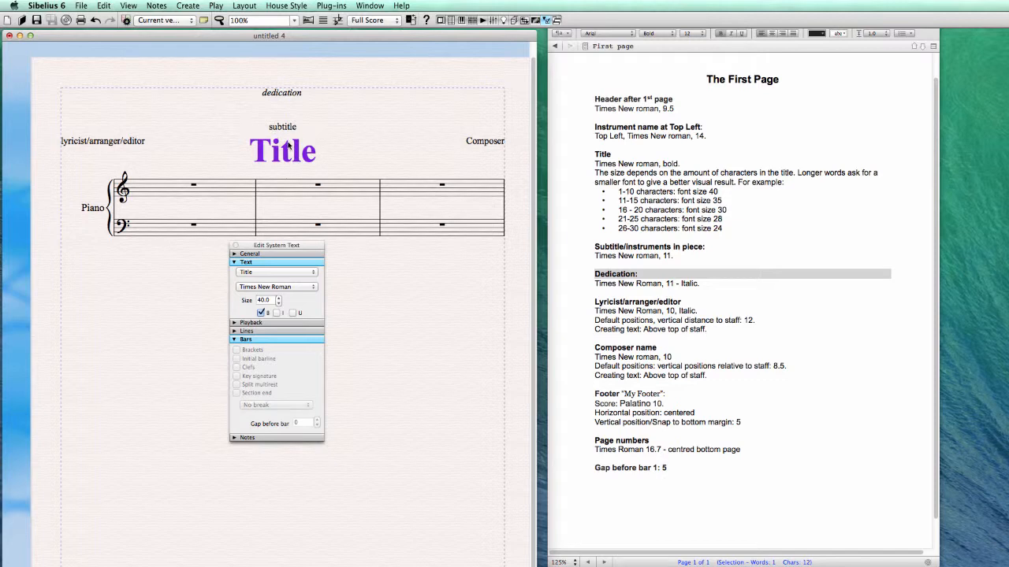
pyautogui.press('super+z')
pyautogui.press('super+z')
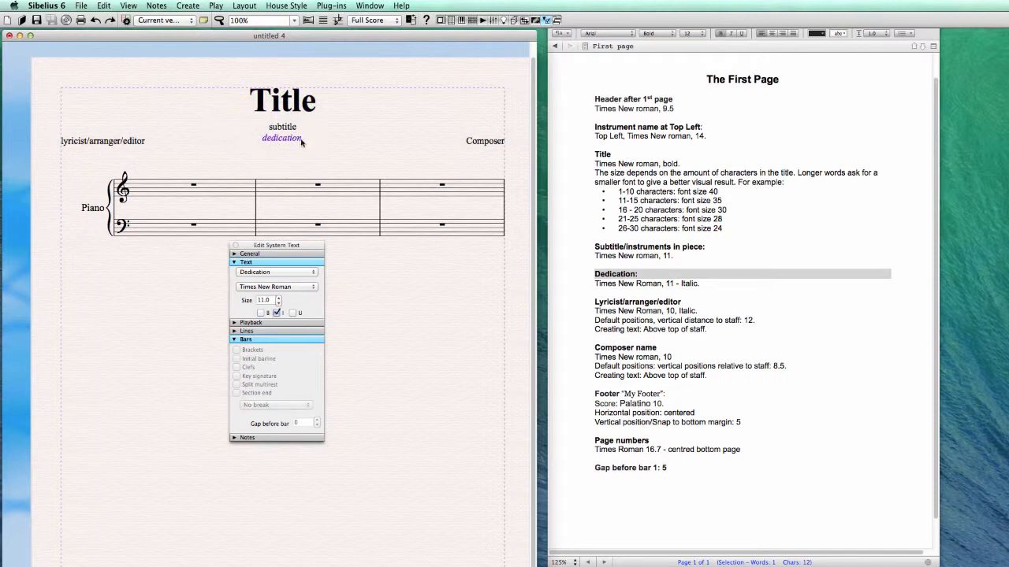
# Step: Fine-tune the vertical placement of the subtitle and dedication so they are evenly spaced beneath the title
pyautogui.moveTo(285, 127); pyautogui.dragTo(284, 124)
pyautogui.moveTo(292, 142); pyautogui.dragTo(290, 156)
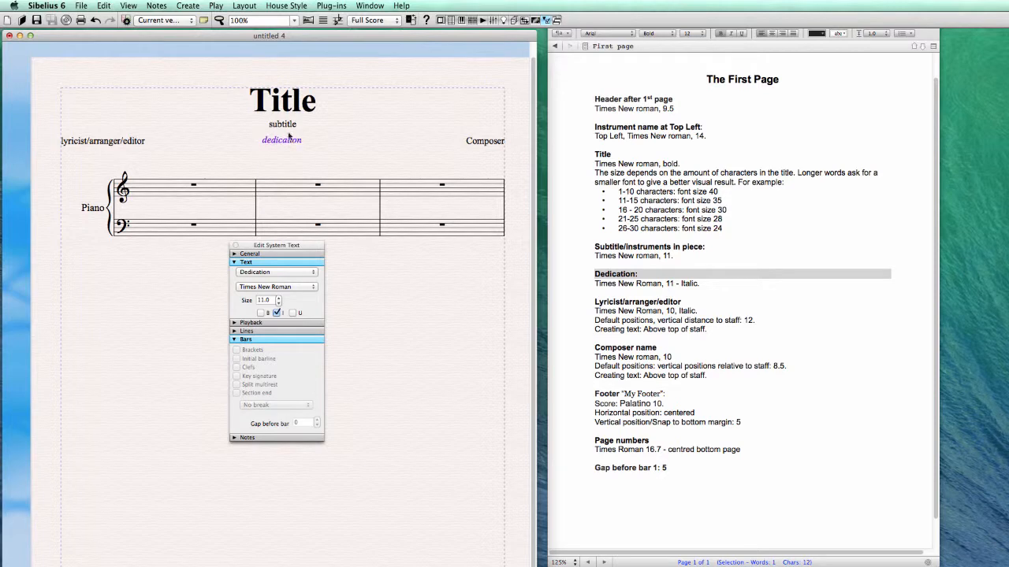
pyautogui.click(283, 125)
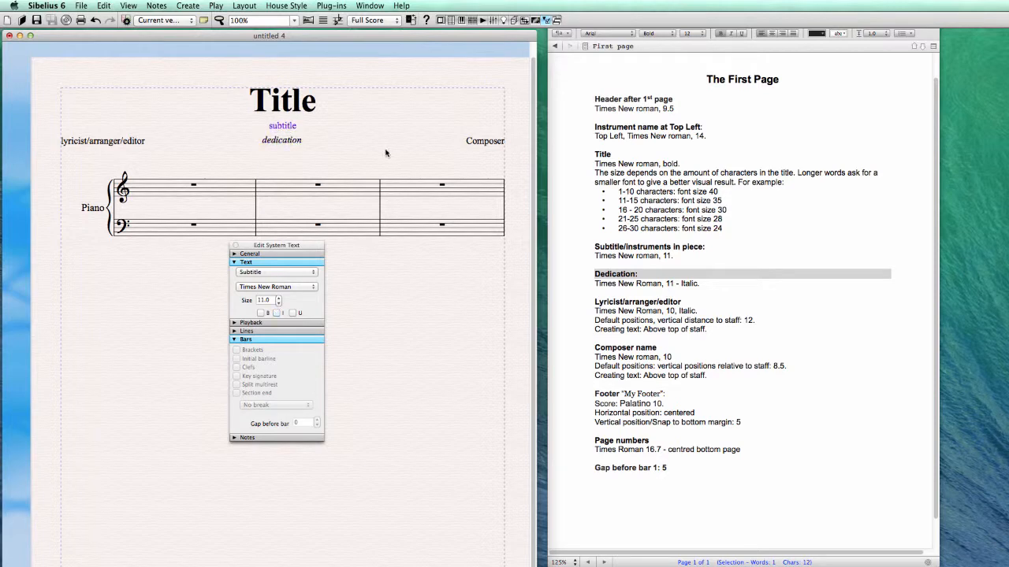
# Step: Switch to Scrivener, place the cursor at the Lyricist/arranger/editor heading in the engraving notes, and return to Sibelius
pyautogui.click(628, 266)
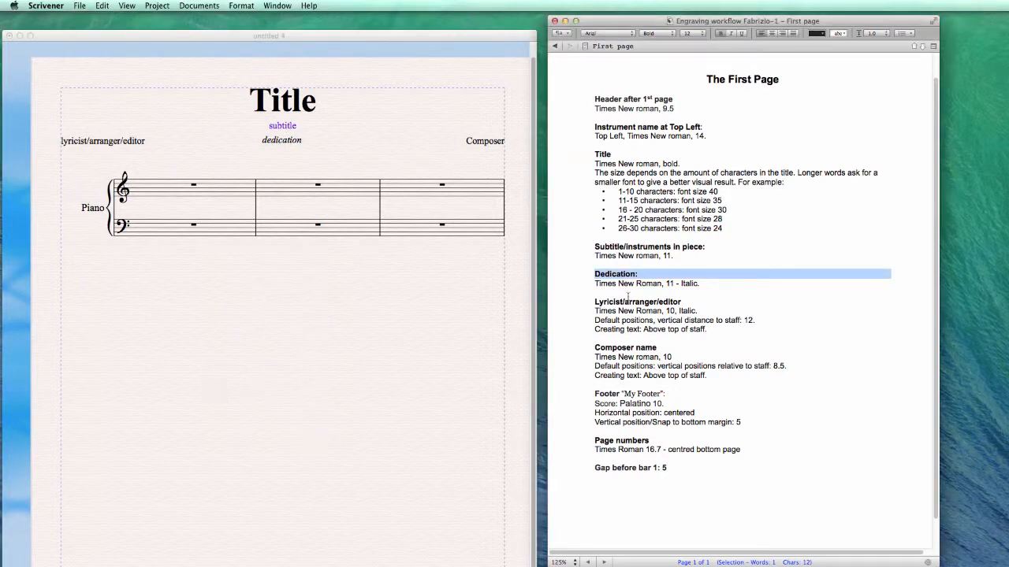
pyautogui.click(595, 304)
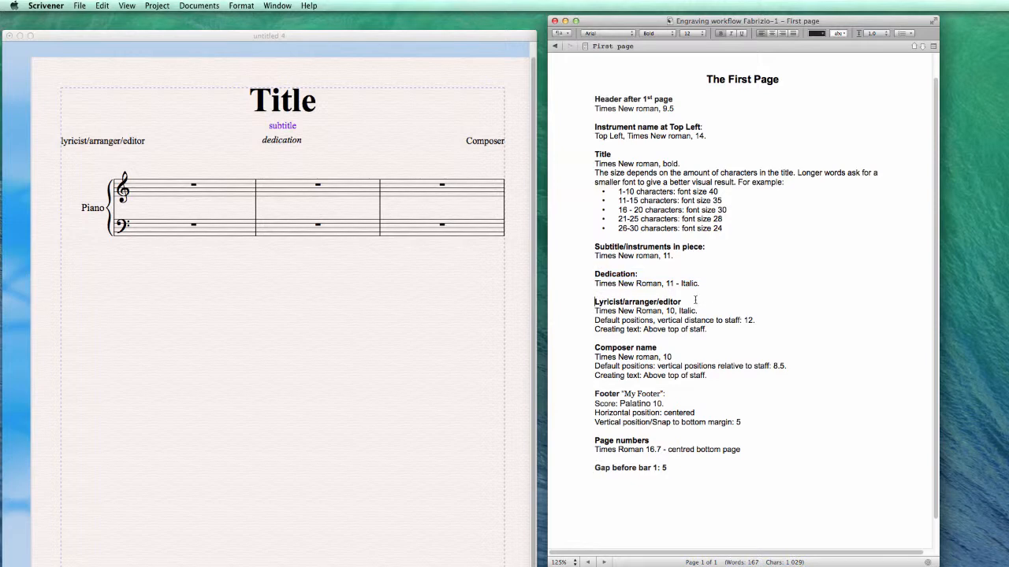
pyautogui.click(99, 145)
# Step: Set the Lyricist text style to italic with an absolute score size of 10, and check its vertical position settings
pyautogui.click(102, 145)
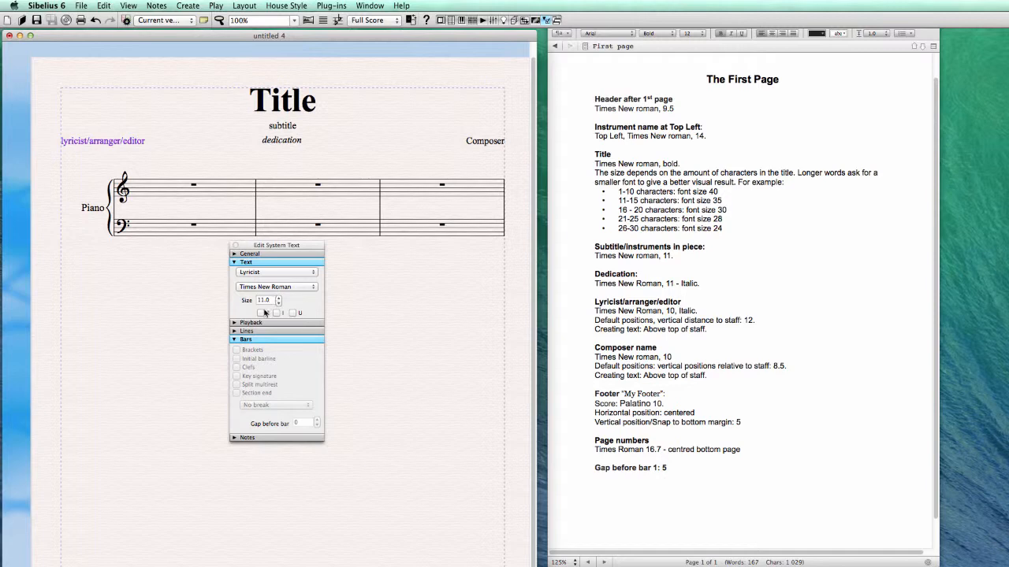
pyautogui.click(282, 7)
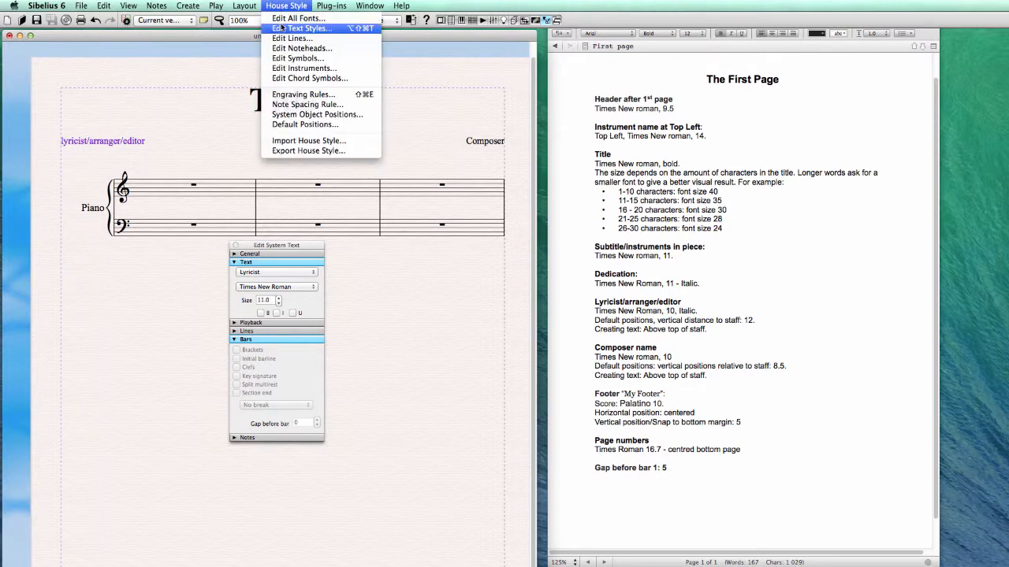
pyautogui.click(279, 30)
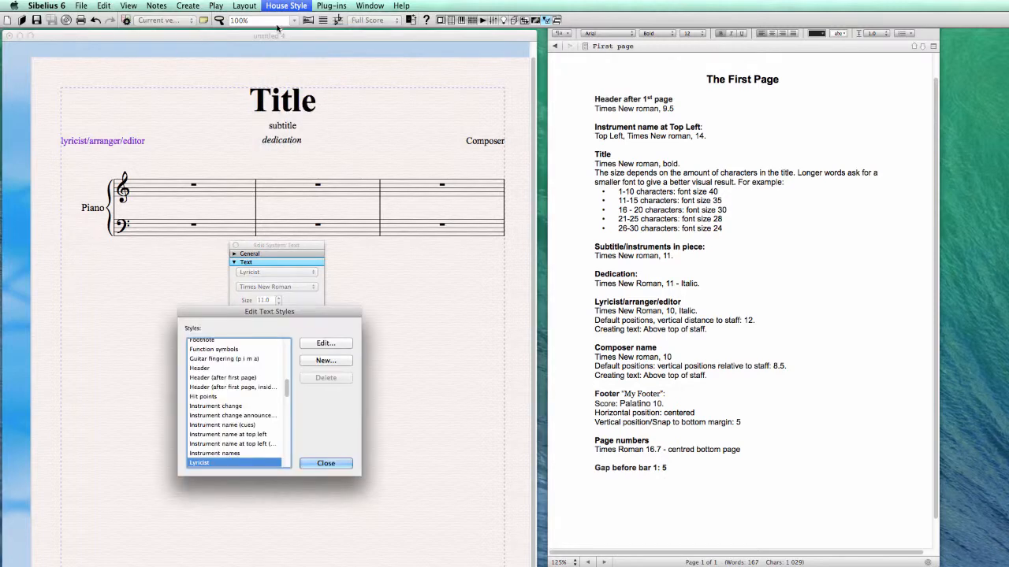
pyautogui.click(323, 346)
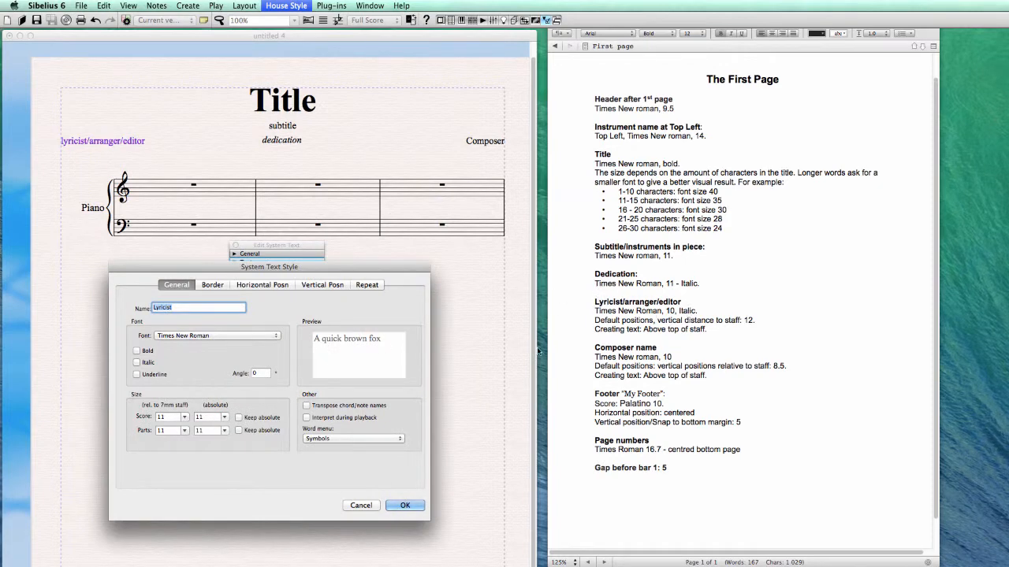
pyautogui.click(205, 417)
pyautogui.write('10')
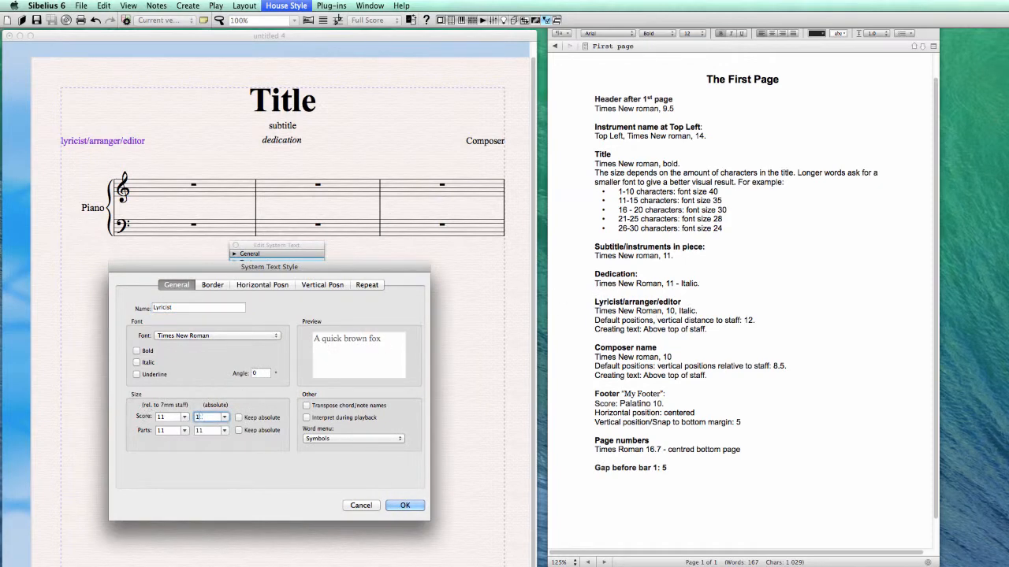
pyautogui.click(240, 418)
pyautogui.click(137, 362)
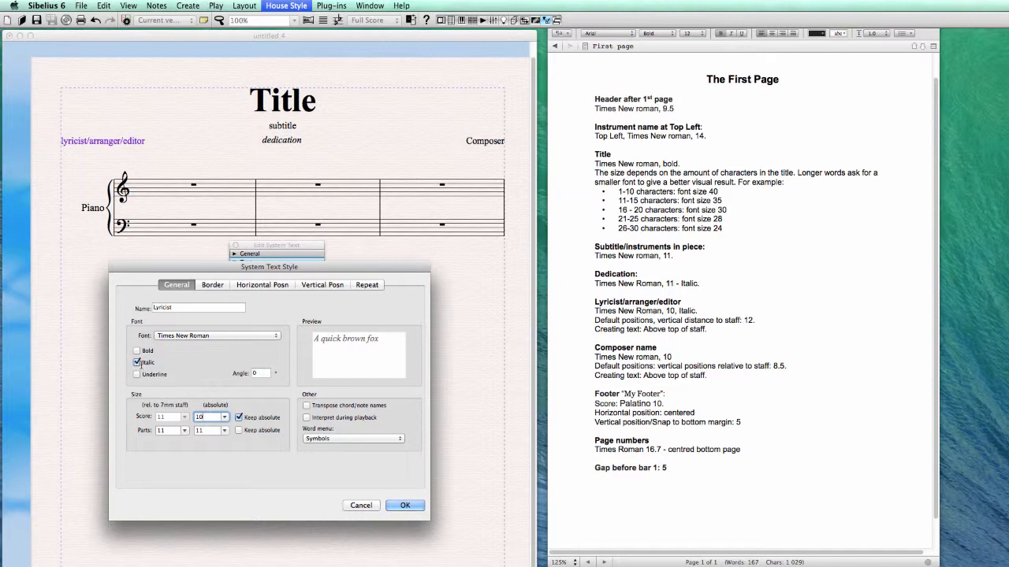
pyautogui.click(311, 284)
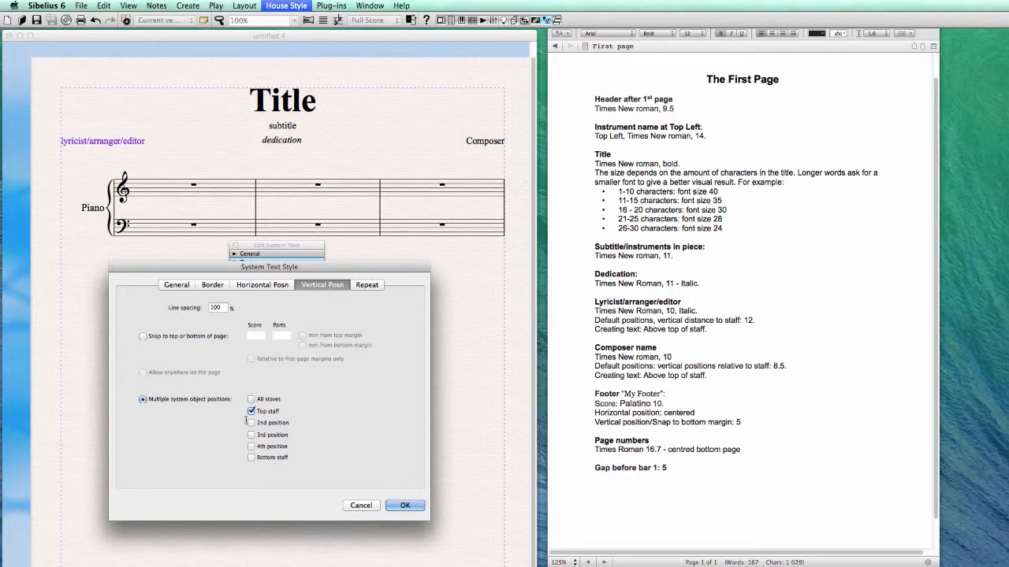
pyautogui.click(413, 505)
pyautogui.click(331, 468)
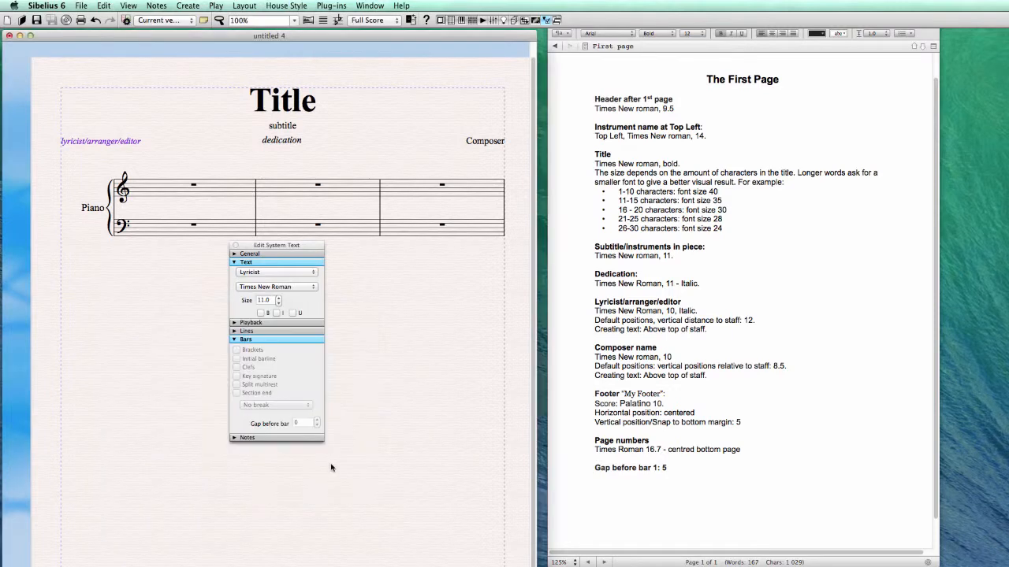
# Step: Reset the position and design of the lyricist/arranger/editor text
pyautogui.click(248, 4)
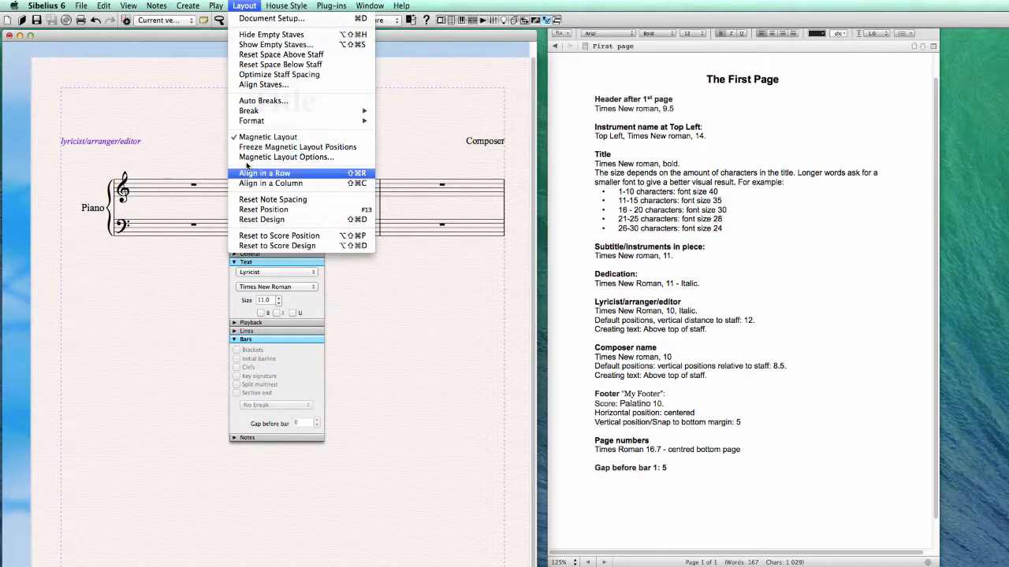
pyautogui.click(256, 209)
pyautogui.click(245, 6)
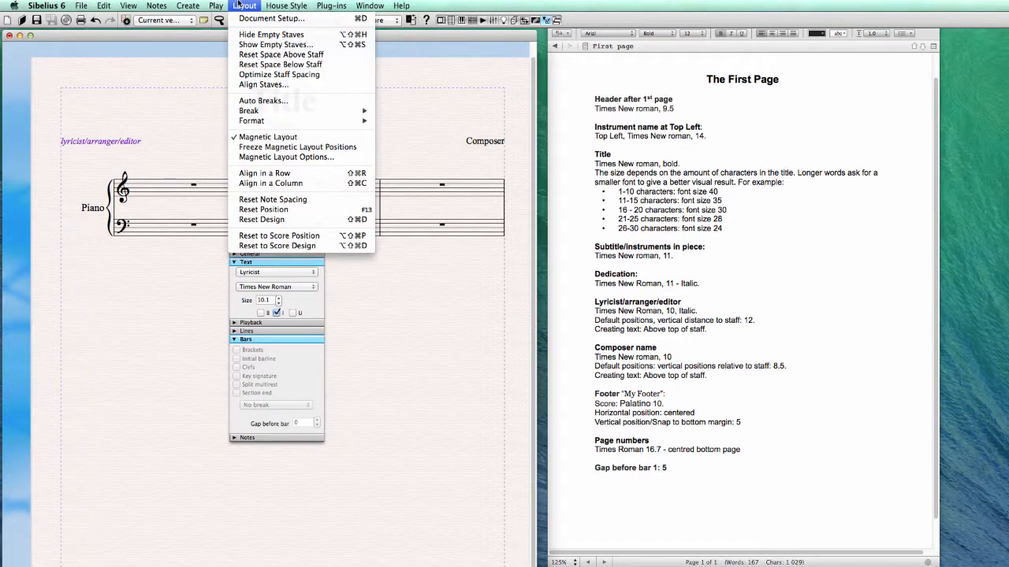
pyautogui.click(264, 219)
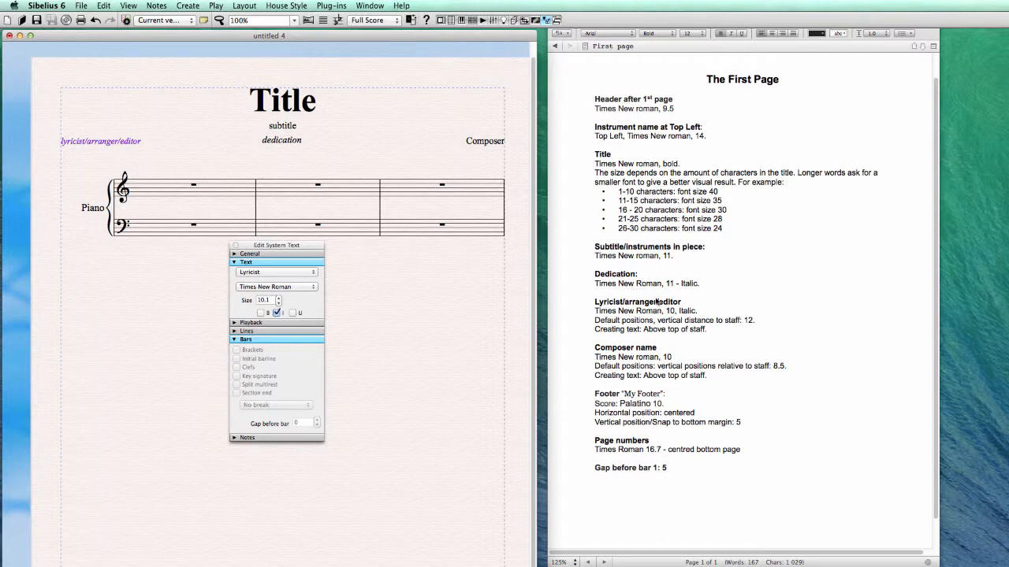
# Step: Consult the lyricist notes in Scrivener, then in Sibelius set the Lyricist style's default vertical score position to 12 spaces and reset the text's position
pyautogui.click(638, 324)
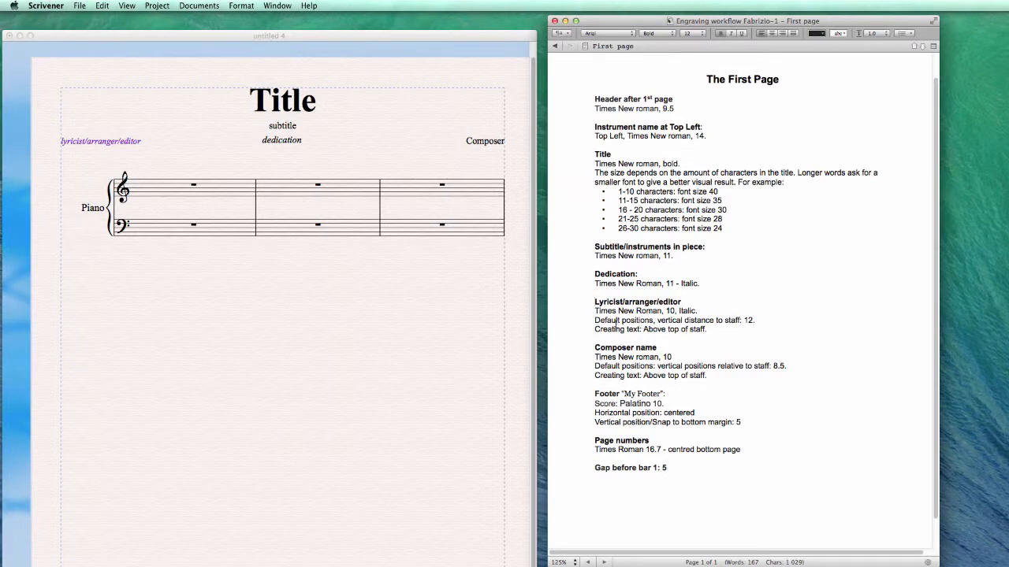
pyautogui.click(74, 144)
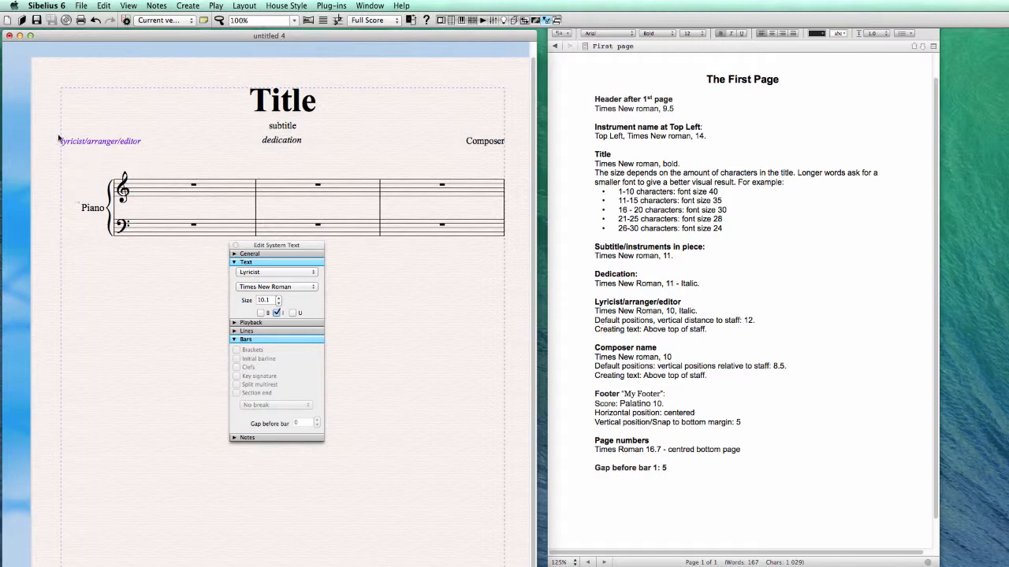
pyautogui.click(278, 6)
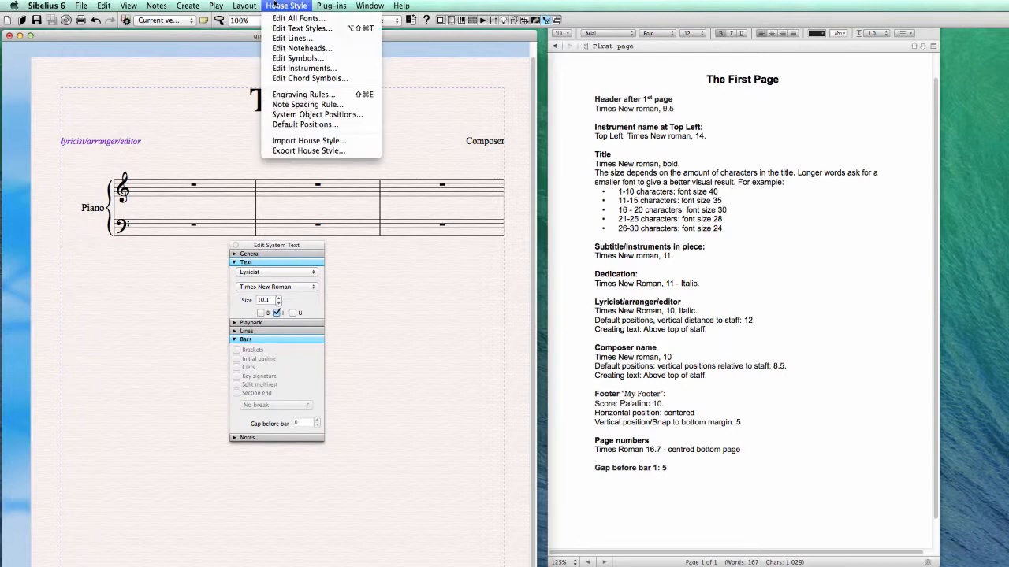
pyautogui.click(336, 126)
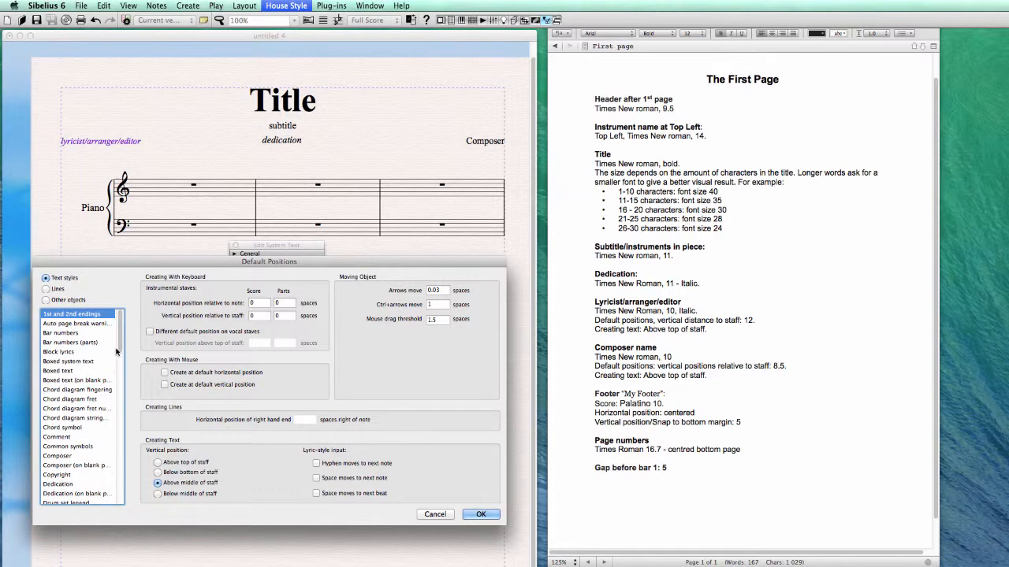
pyautogui.moveTo(120, 354); pyautogui.dragTo(124, 417)
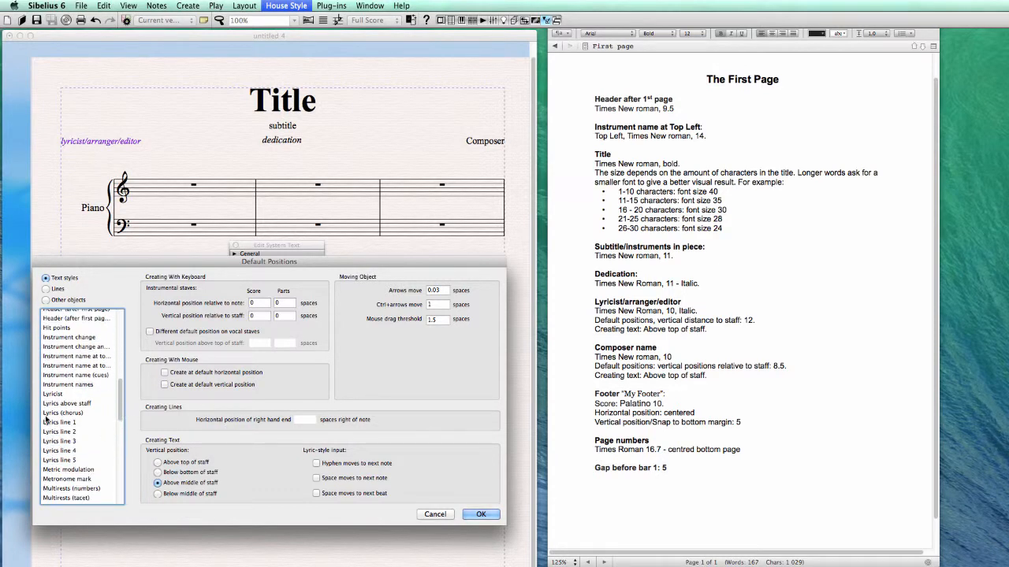
pyautogui.click(52, 394)
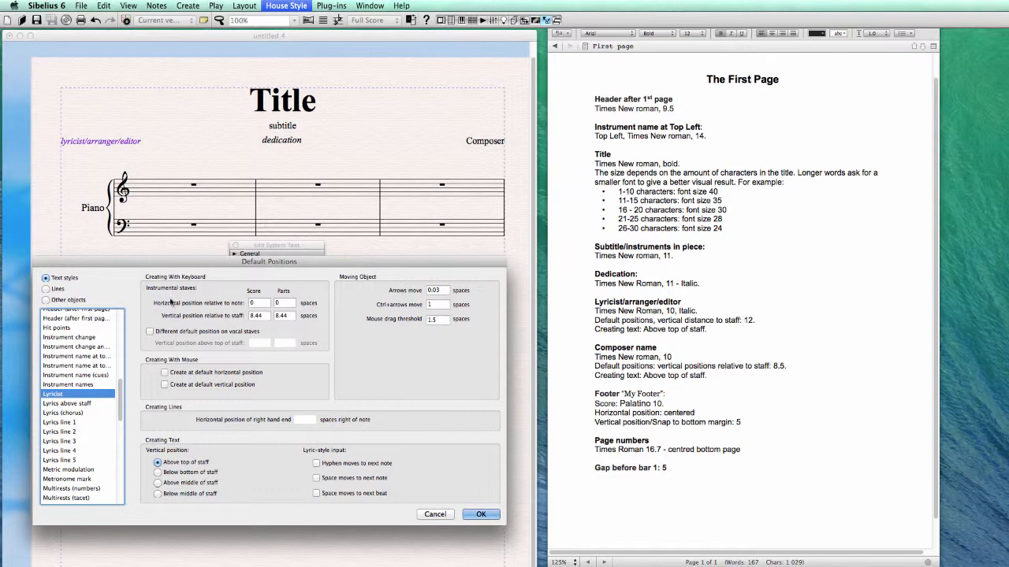
pyautogui.click(260, 303)
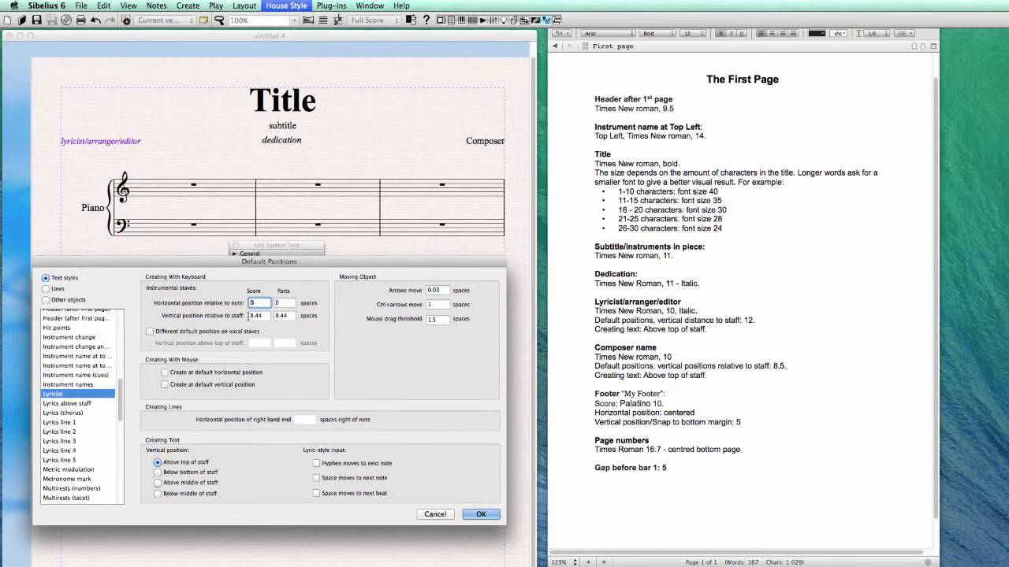
pyautogui.click(264, 316)
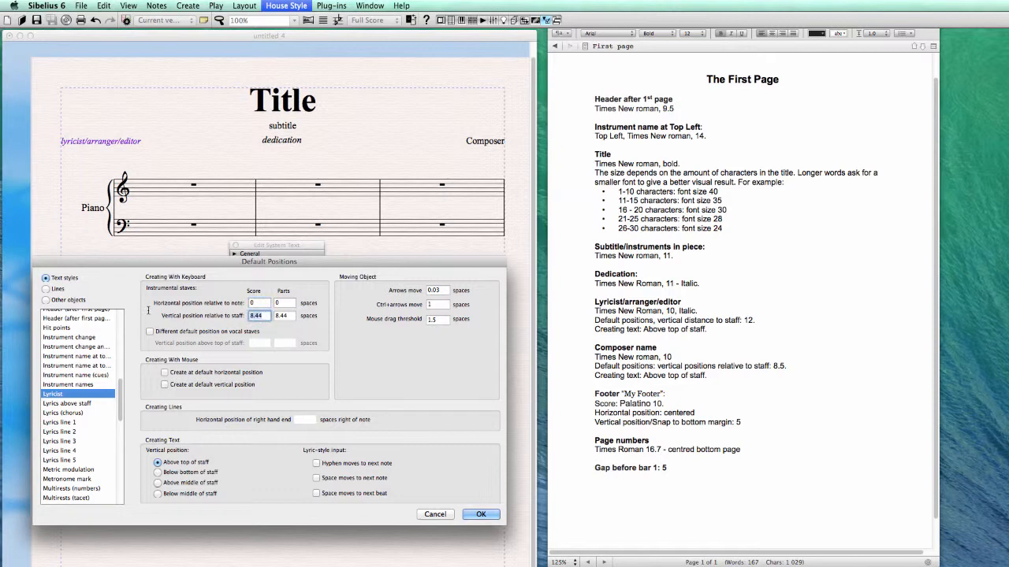
pyautogui.write('12')
pyautogui.click(481, 514)
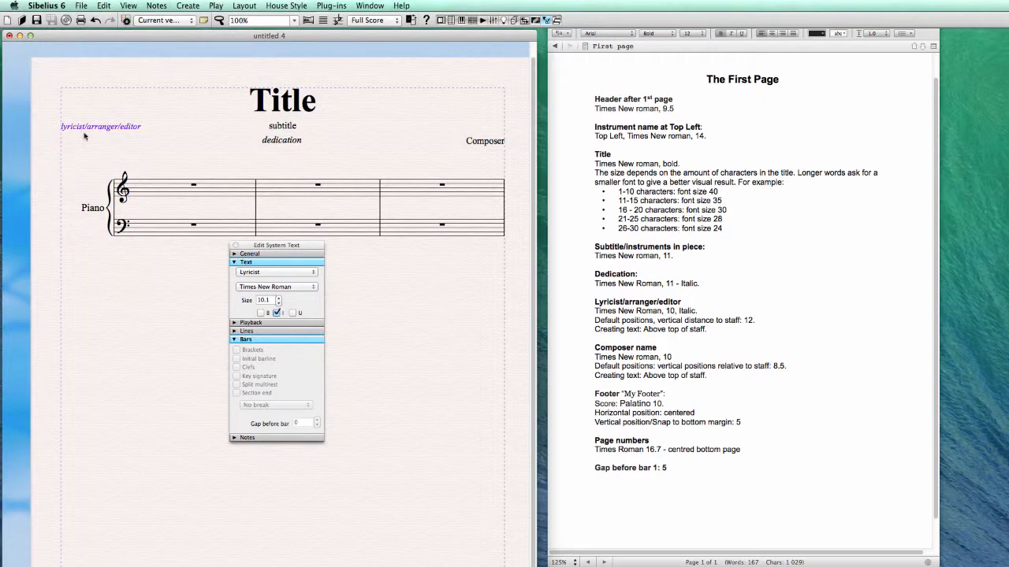
pyautogui.click(242, 6)
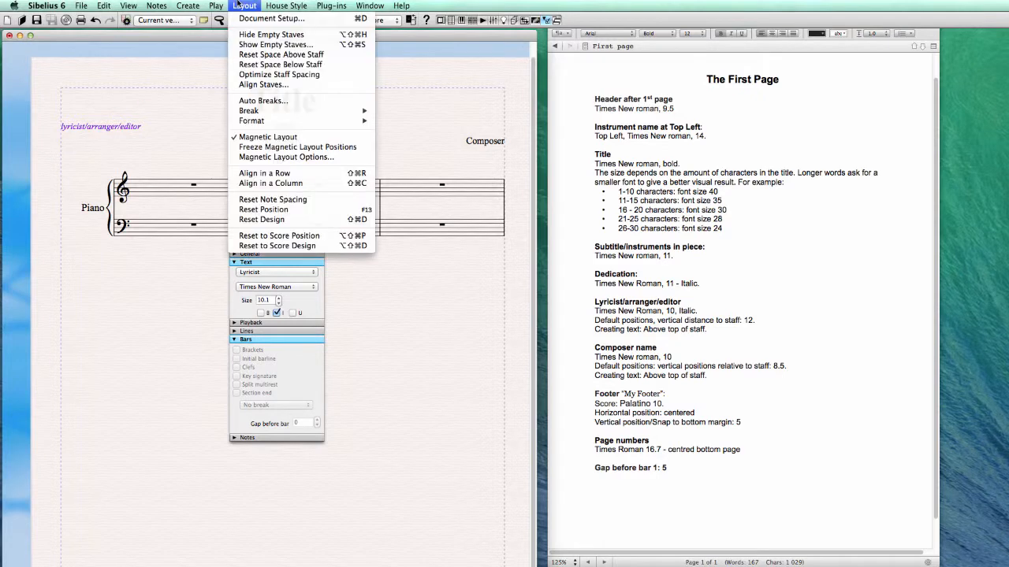
pyautogui.click(253, 210)
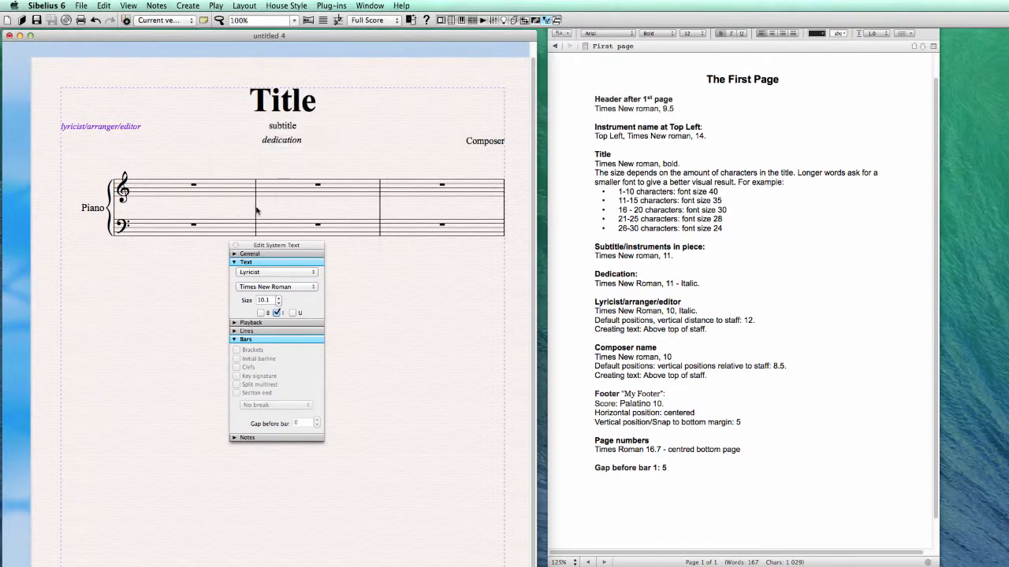
# Step: Move the piano staff down and back up to check how the title and other first-page texts follow it
pyautogui.click(273, 225)
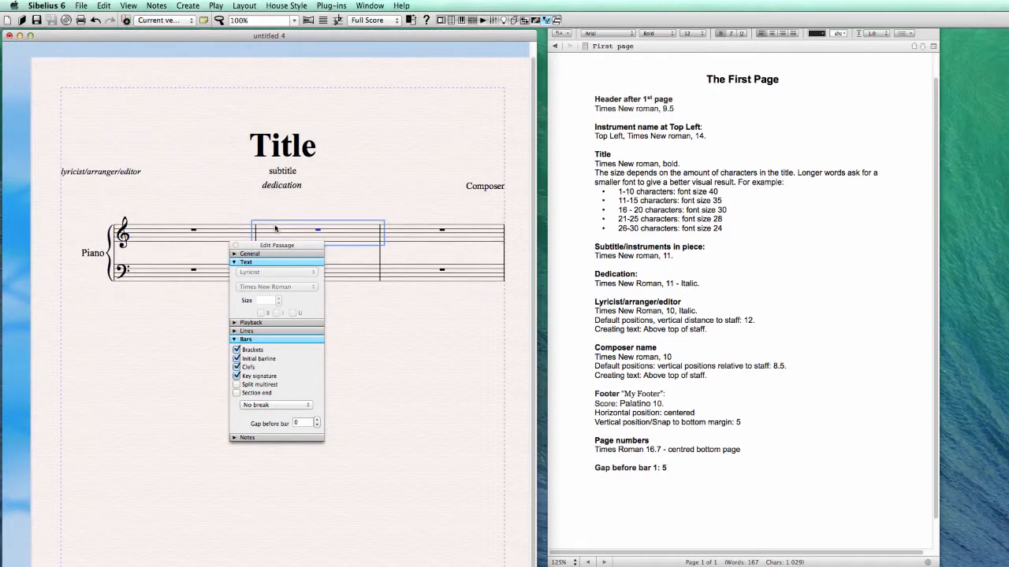
pyautogui.click(287, 116)
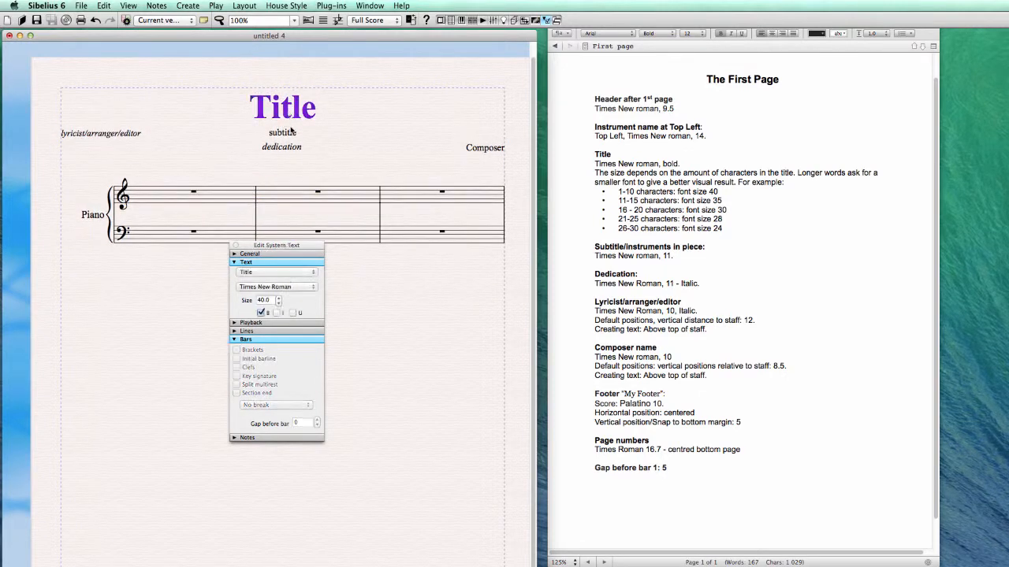
pyautogui.click(305, 197)
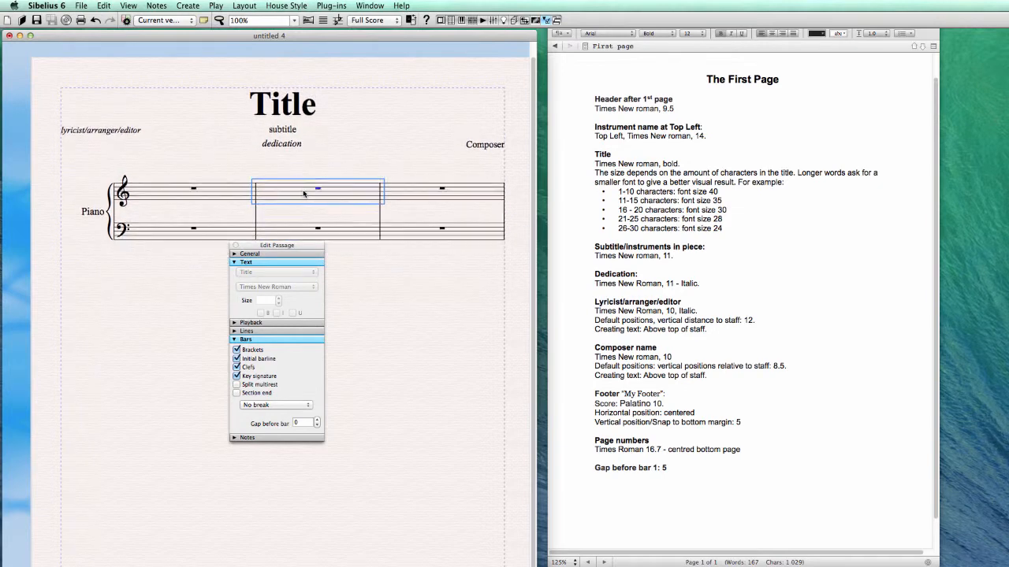
pyautogui.click(297, 108)
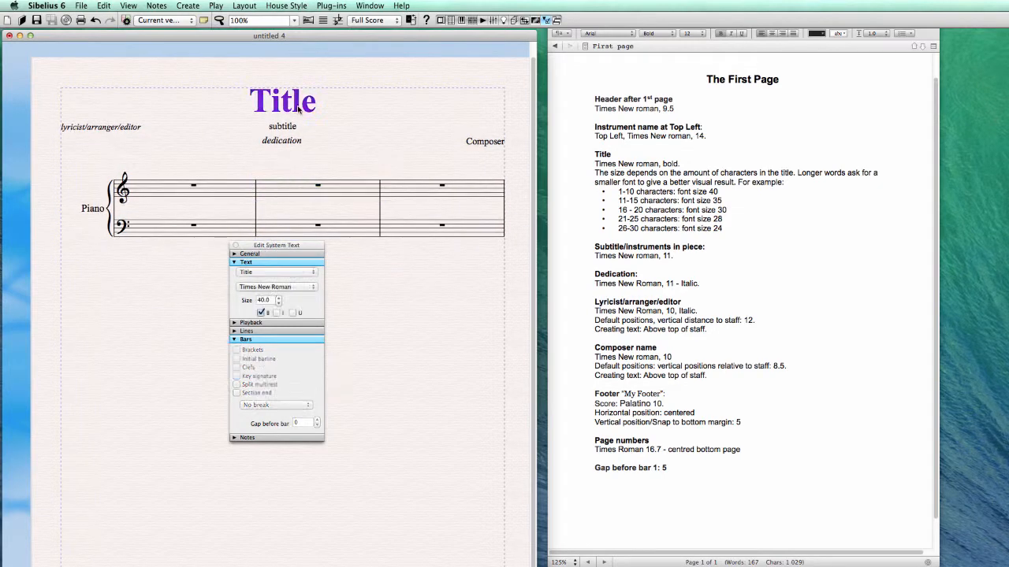
pyautogui.click(297, 195)
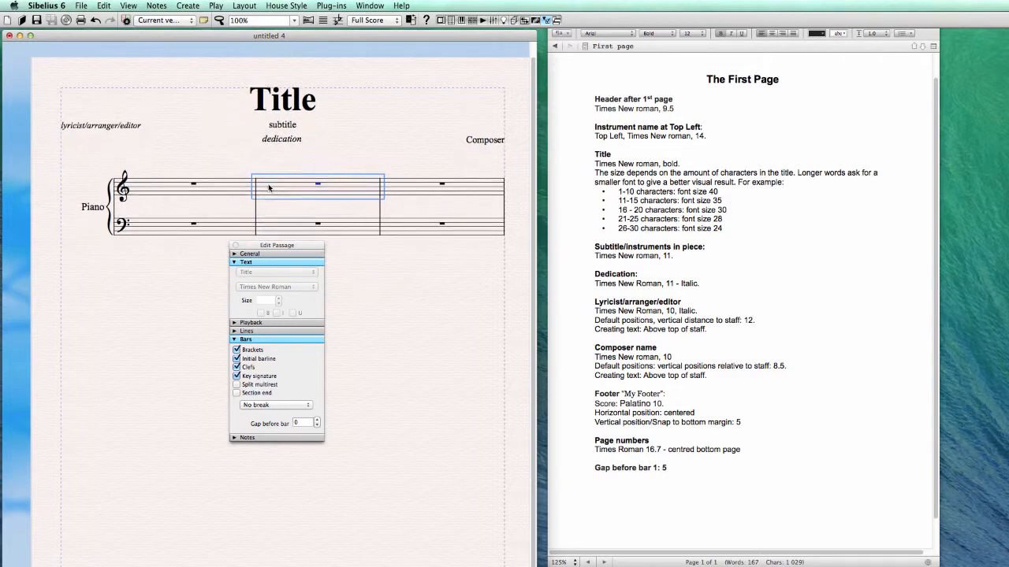
pyautogui.click(287, 106)
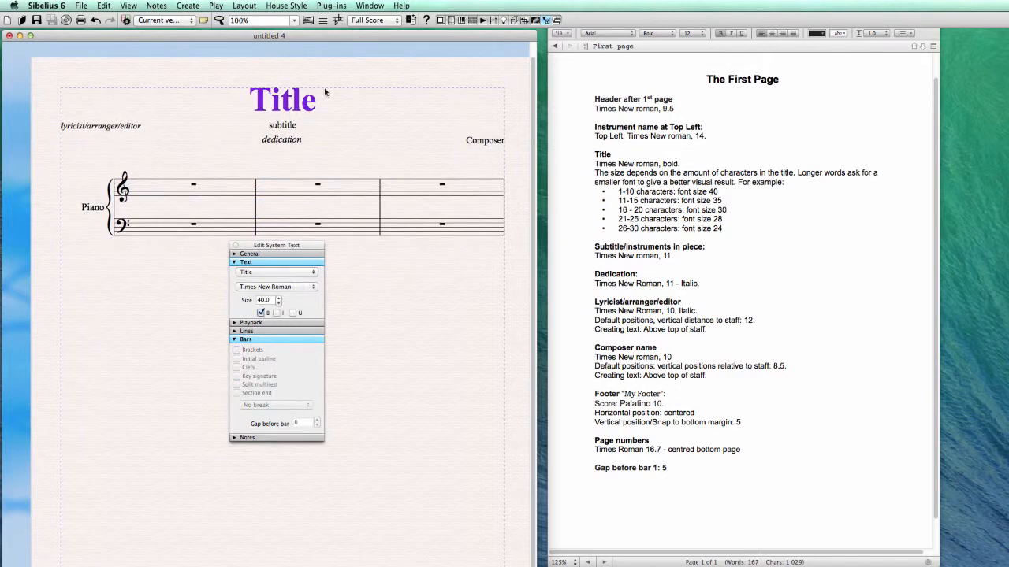
# Step: Set the Title text style's vertical position to snap to the page, 0 mm from the top margin in the score
pyautogui.click(244, 6)
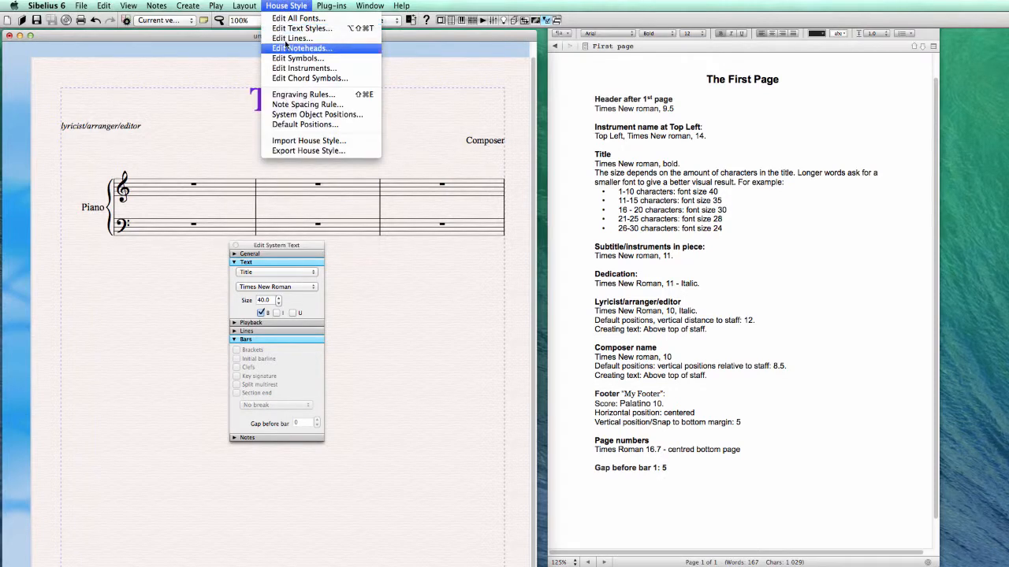
pyautogui.click(289, 30)
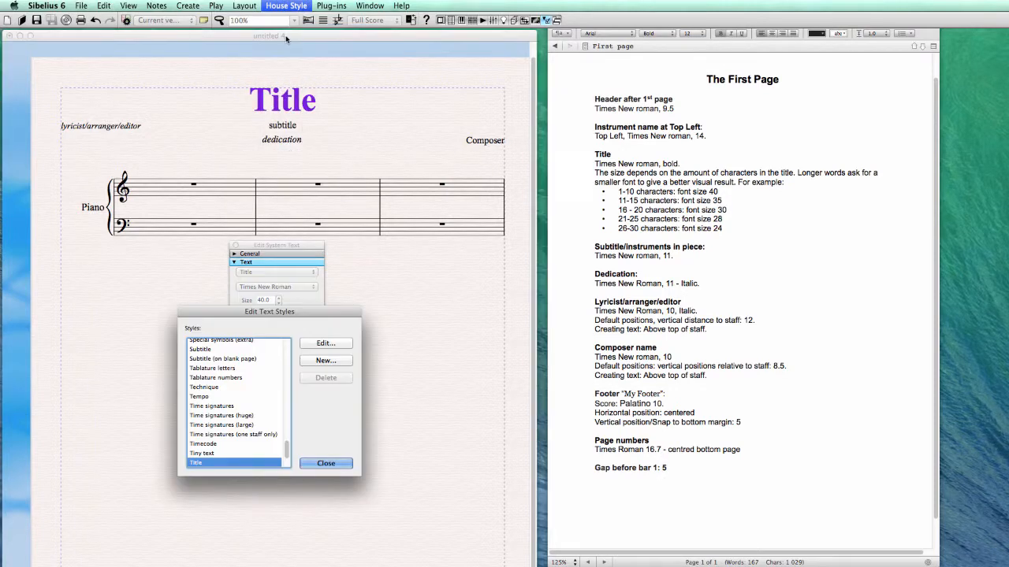
pyautogui.click(329, 347)
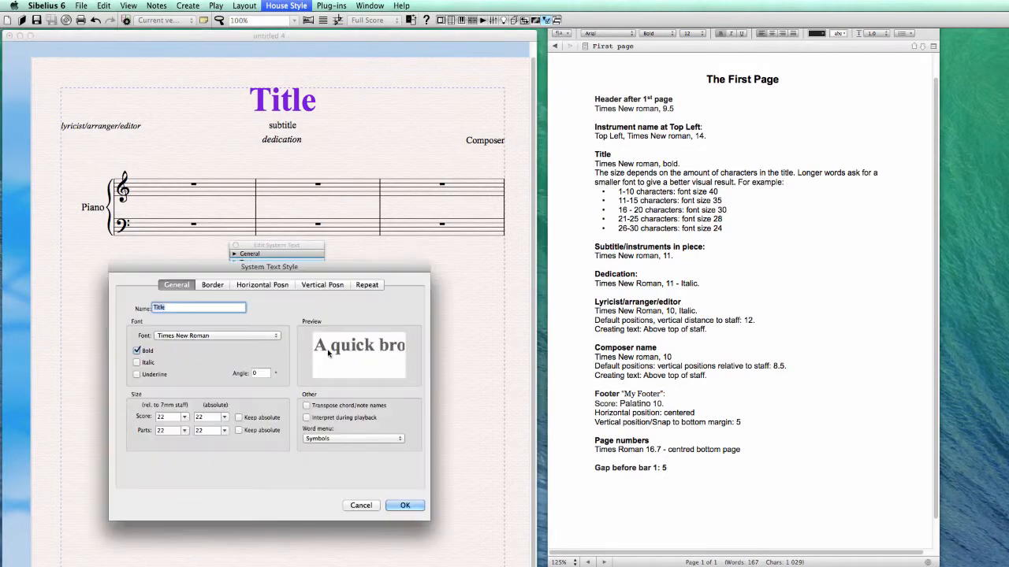
pyautogui.click(265, 284)
pyautogui.click(322, 285)
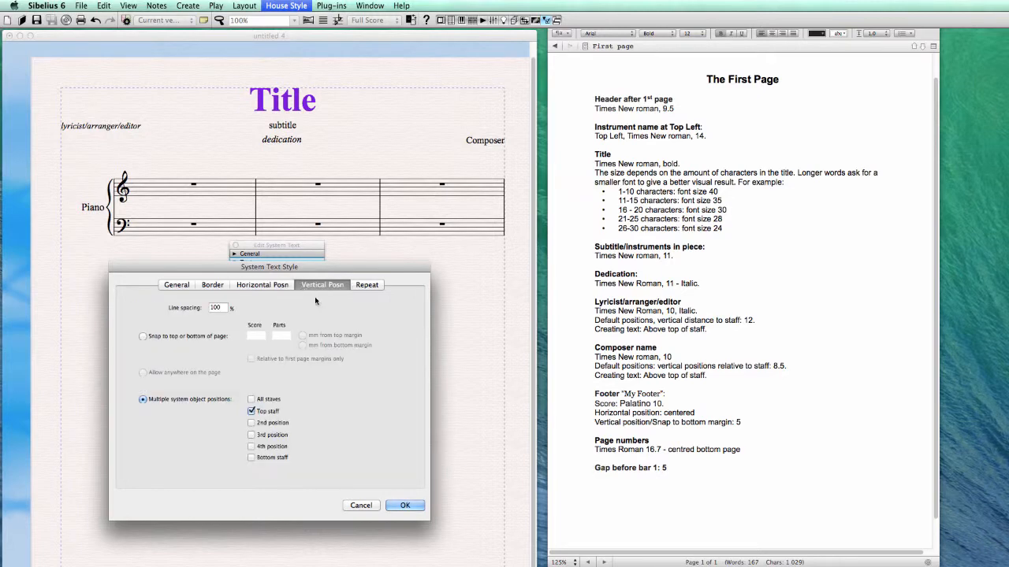
pyautogui.click(142, 336)
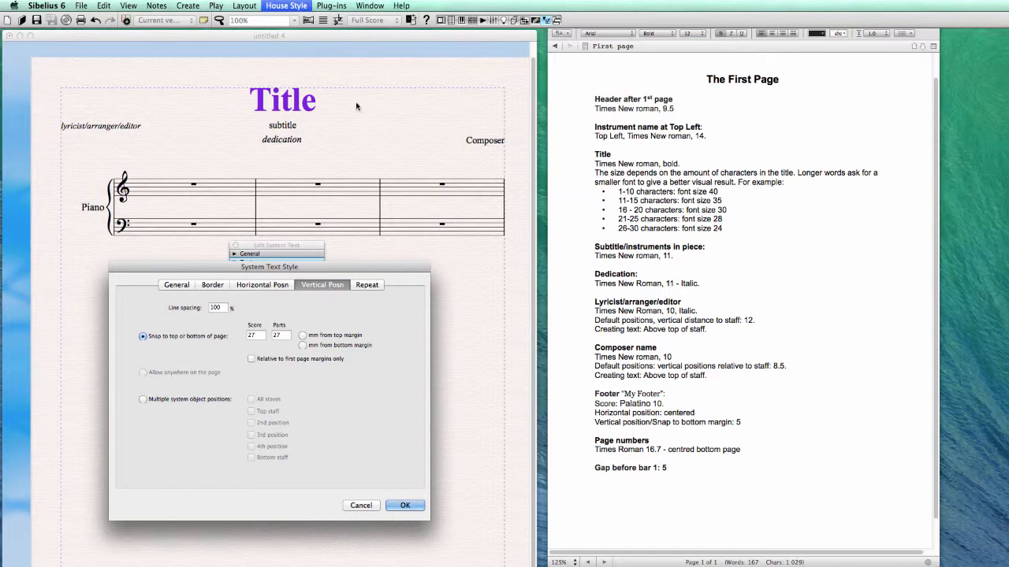
pyautogui.doubleClick(252, 335)
pyautogui.write('0')
pyautogui.click(302, 335)
pyautogui.click(404, 505)
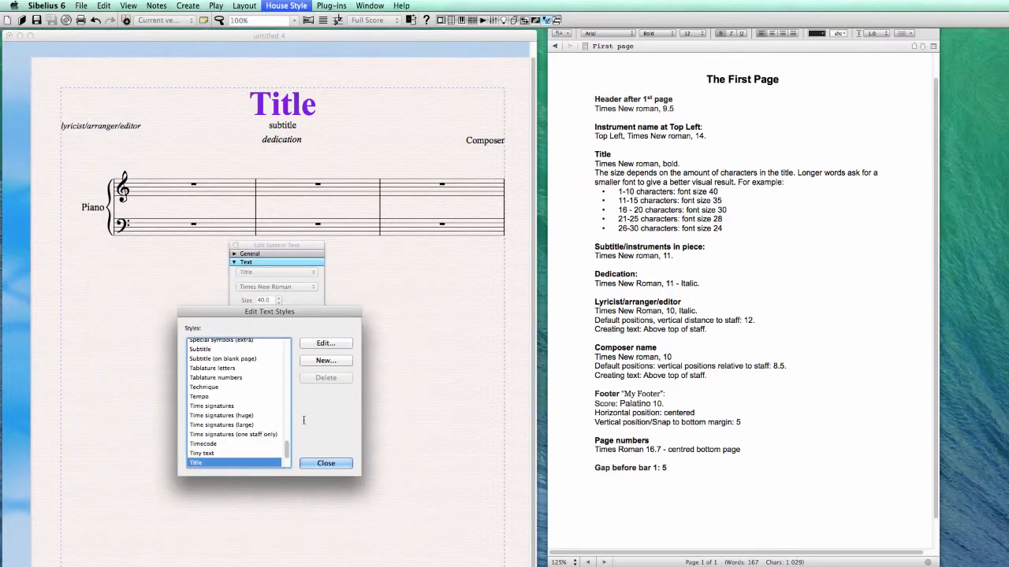
pyautogui.click(325, 463)
# Step: Set the Subtitle text style to snap vertically to the page with a score distance of 0
pyautogui.click(282, 126)
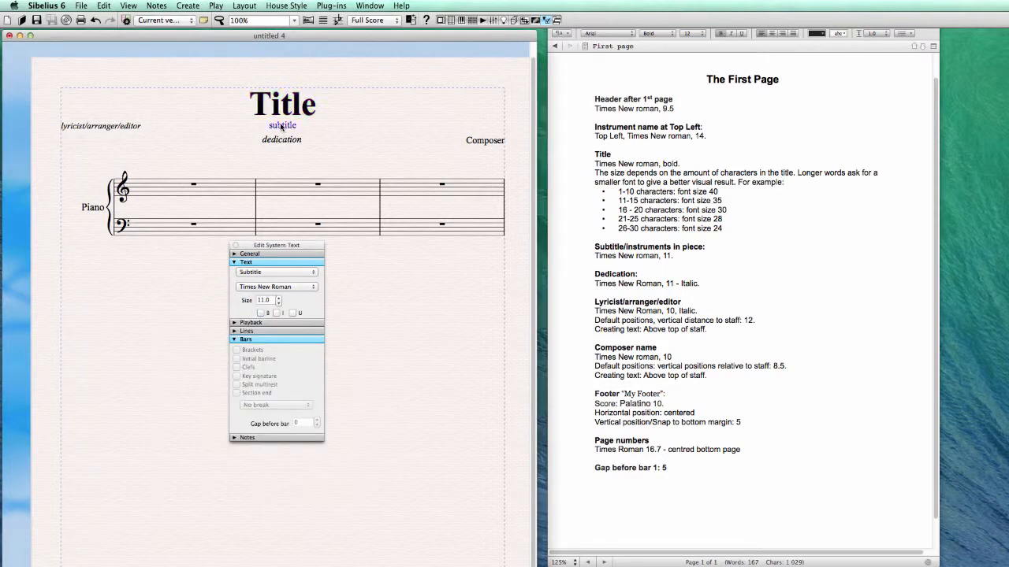
pyautogui.click(286, 5)
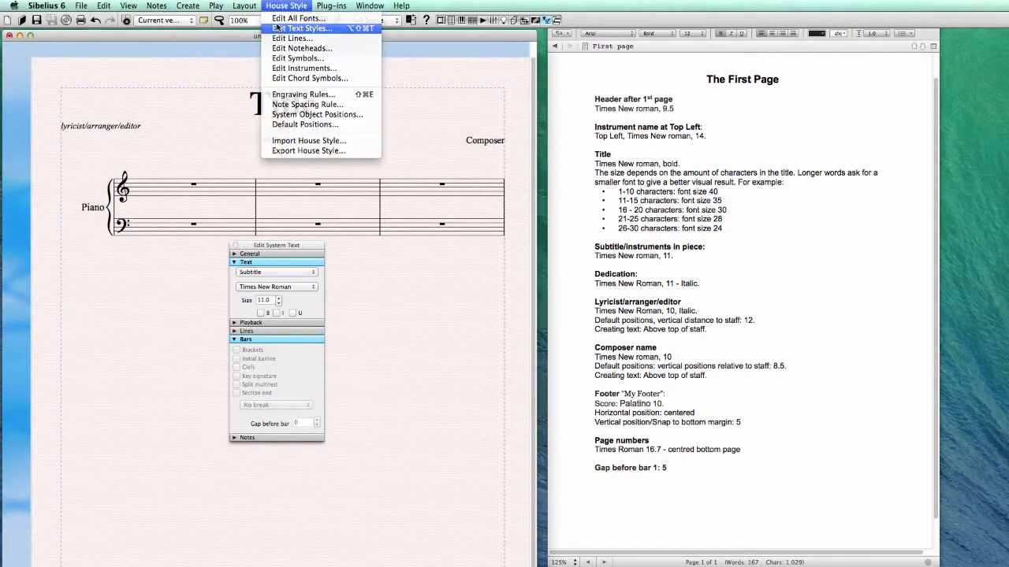
pyautogui.click(299, 66)
pyautogui.click(343, 344)
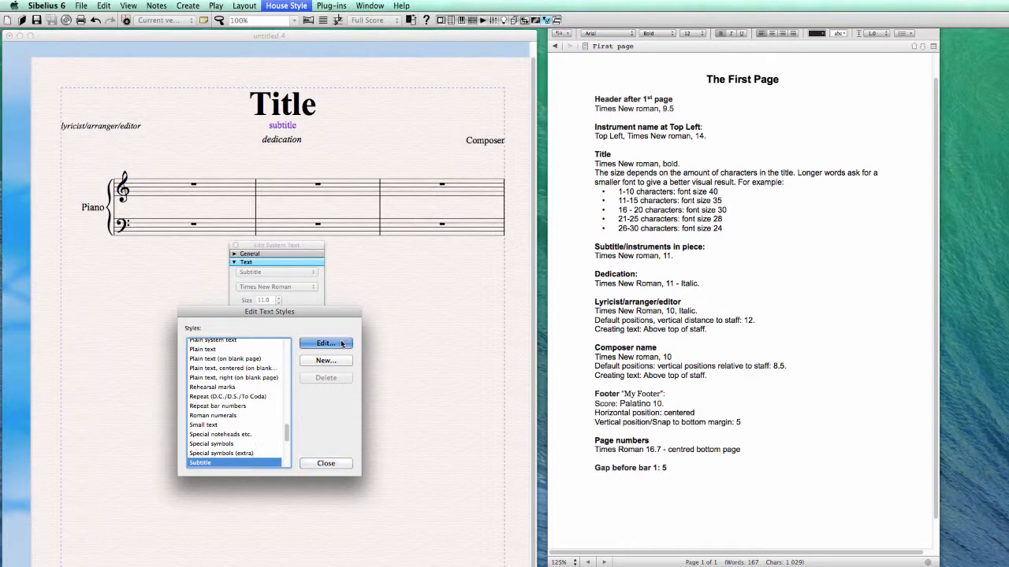
pyautogui.click(323, 285)
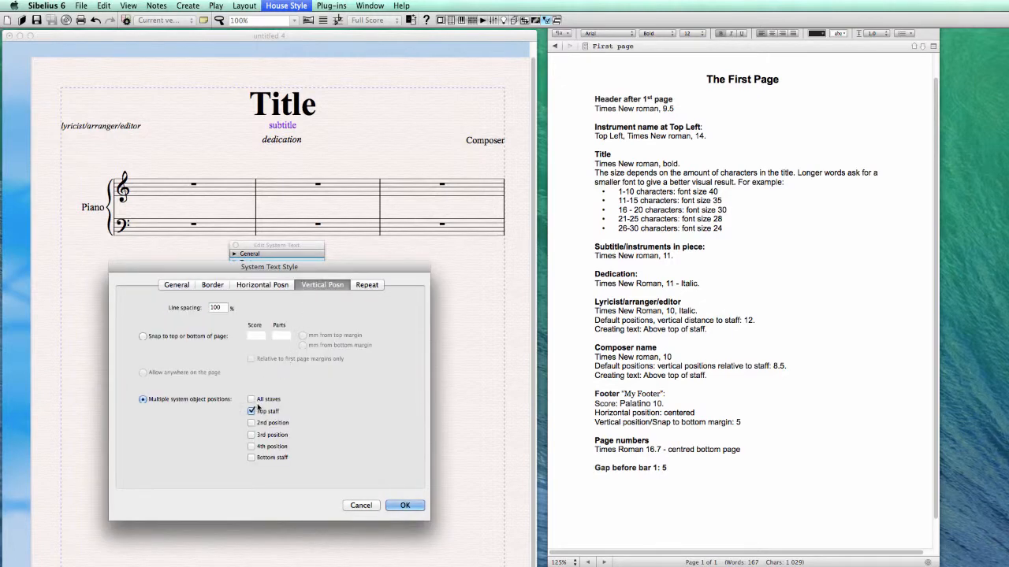
pyautogui.click(143, 336)
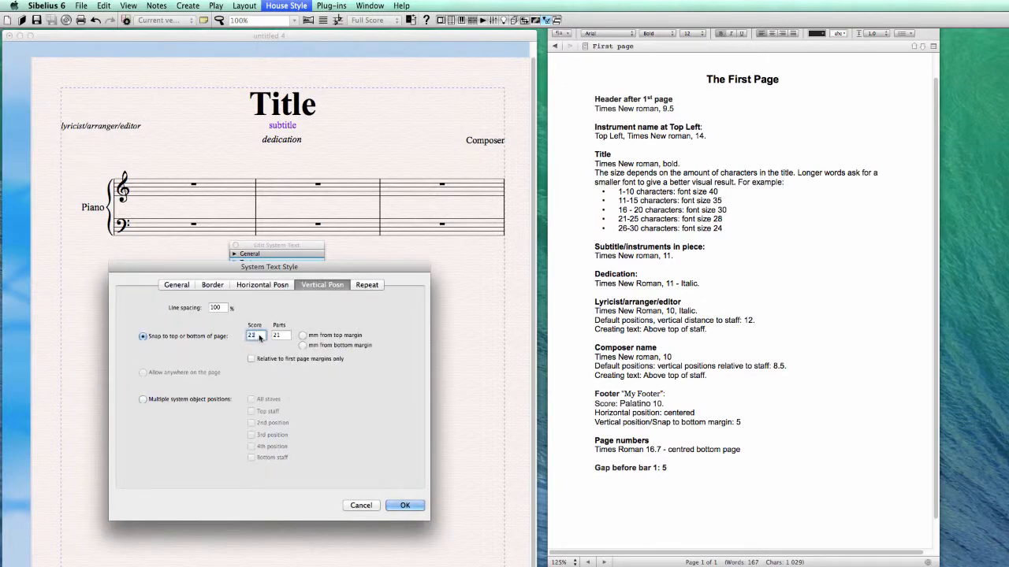
pyautogui.click(405, 505)
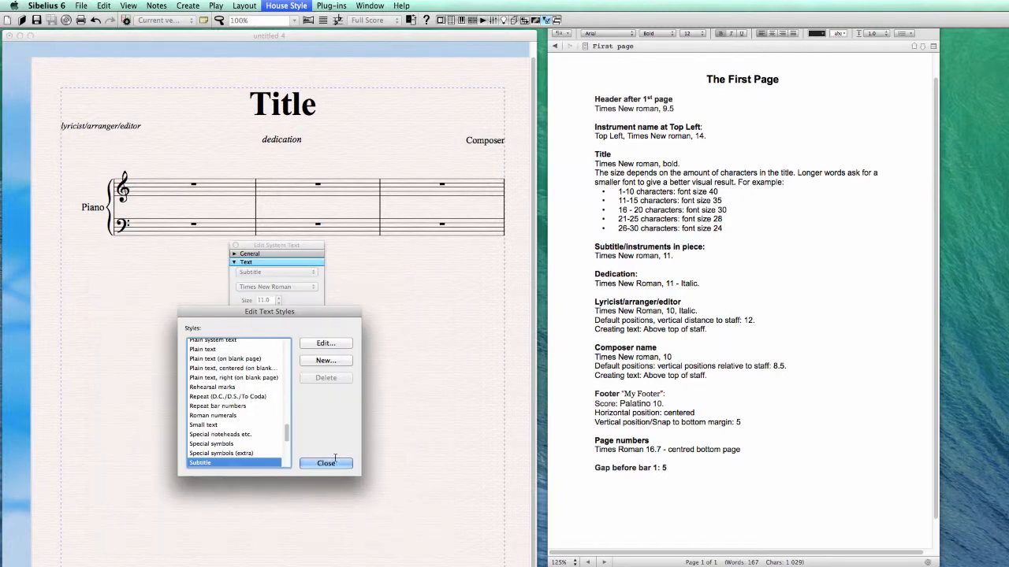
pyautogui.click(325, 463)
# Step: Set the Dedication text style to snap vertically to the page, 0 mm from the top margin in the score
pyautogui.click(282, 140)
pyautogui.click(274, 5)
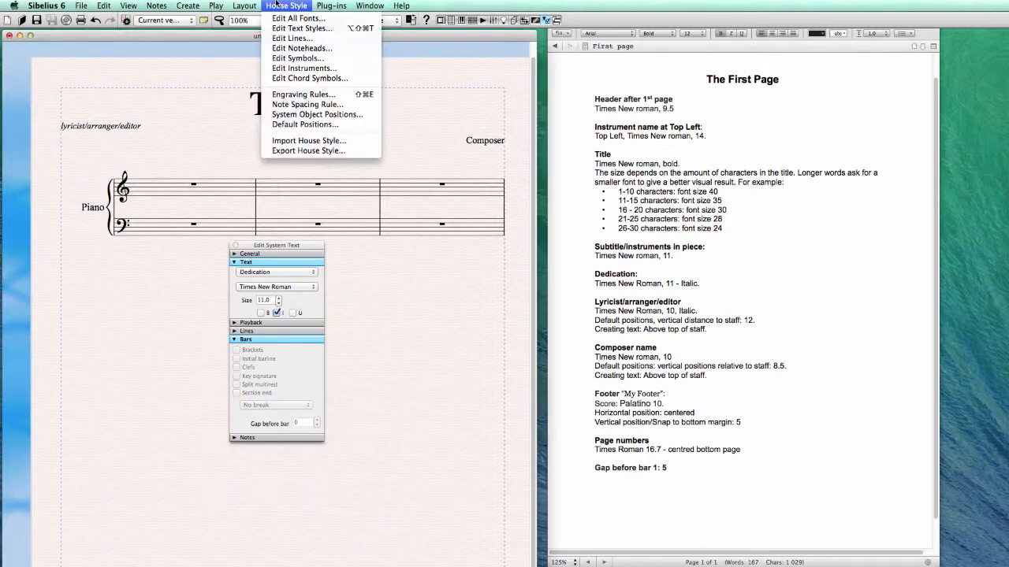
pyautogui.click(275, 29)
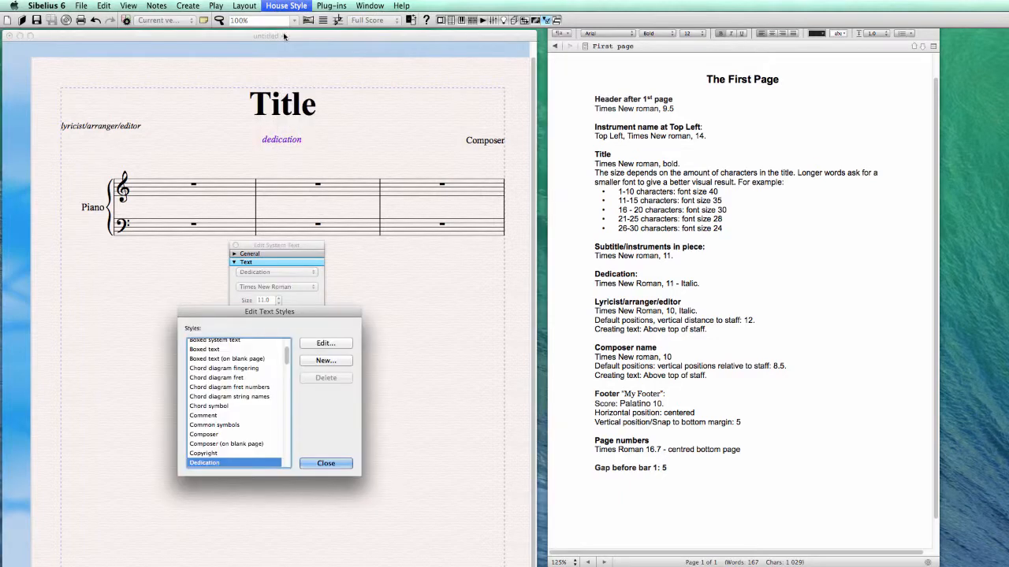
pyautogui.click(326, 344)
pyautogui.click(317, 285)
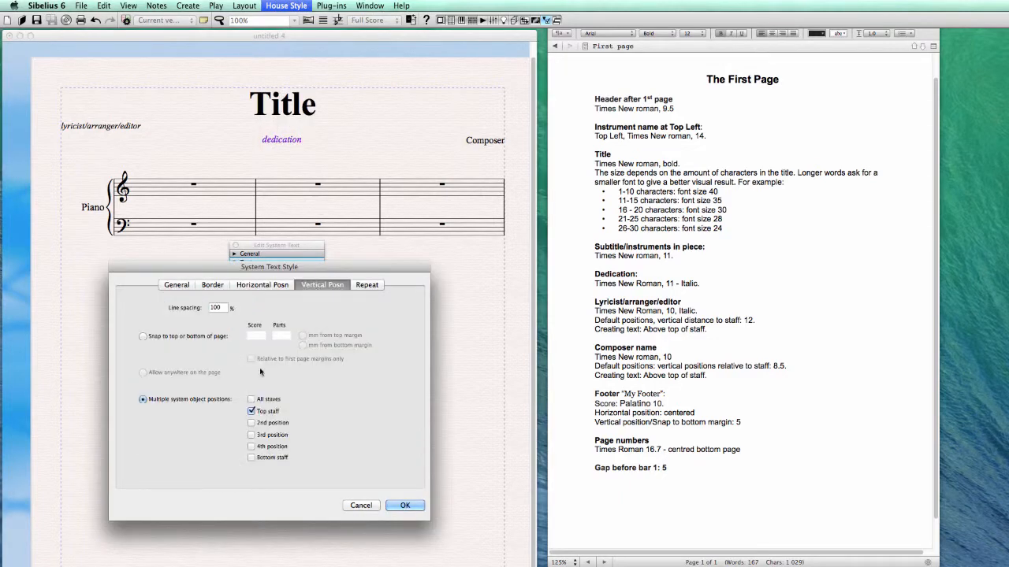
pyautogui.click(143, 337)
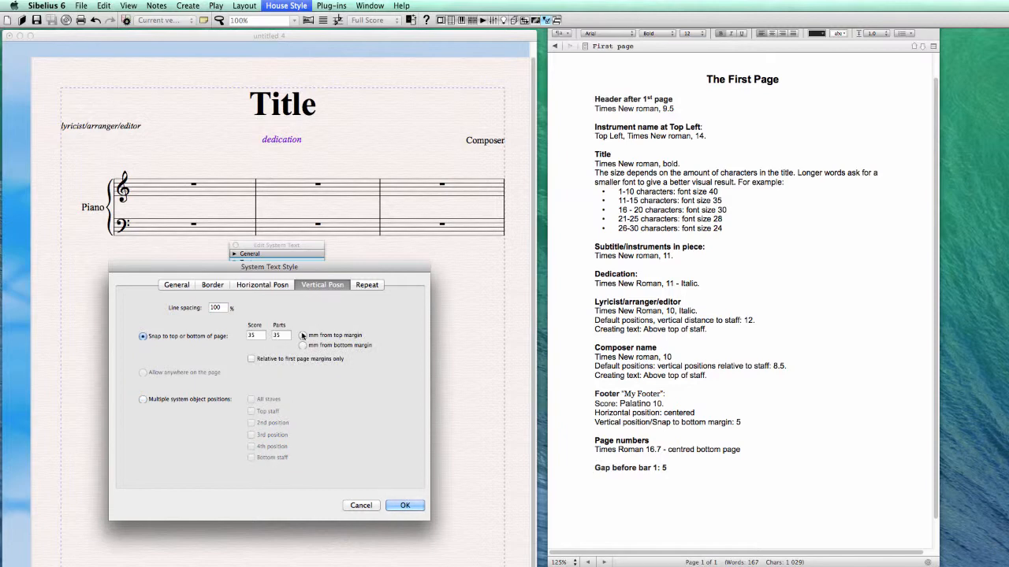
pyautogui.doubleClick(256, 335)
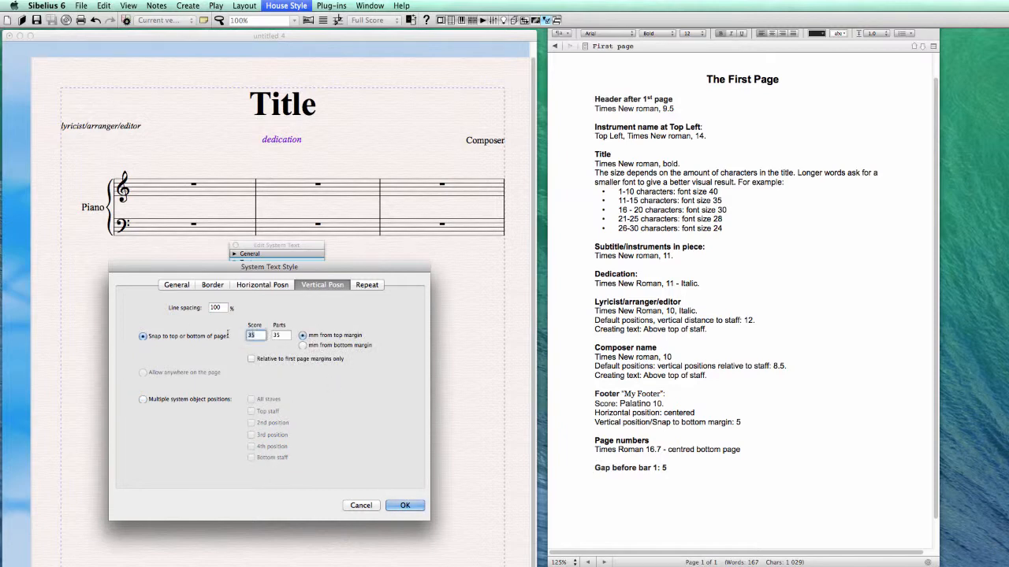
pyautogui.write('0')
pyautogui.click(404, 505)
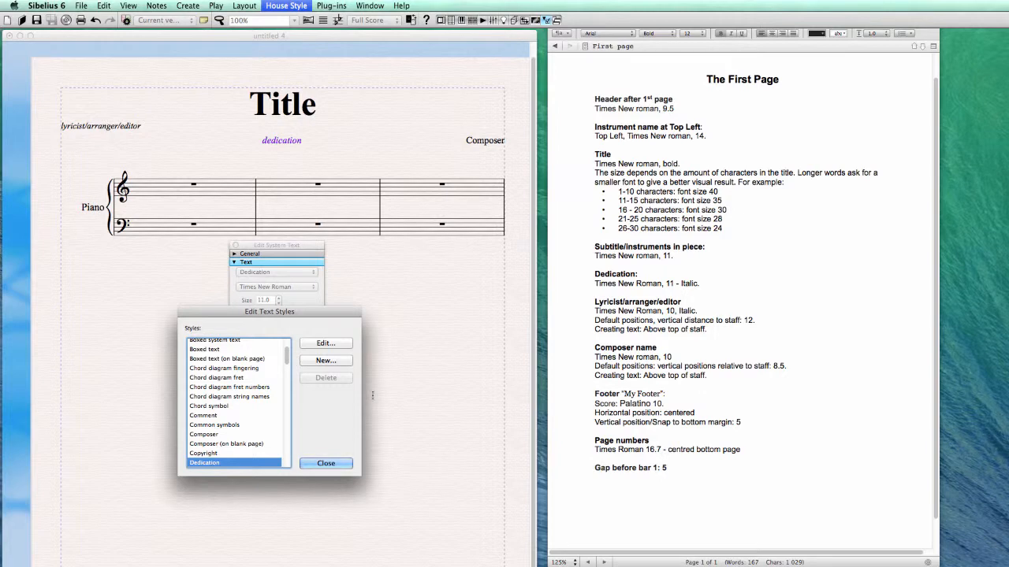
# Step: Reopen the Subtitle text style and apply its vertical snap as mm from the top margin
pyautogui.scroll(-10, 286, 387)
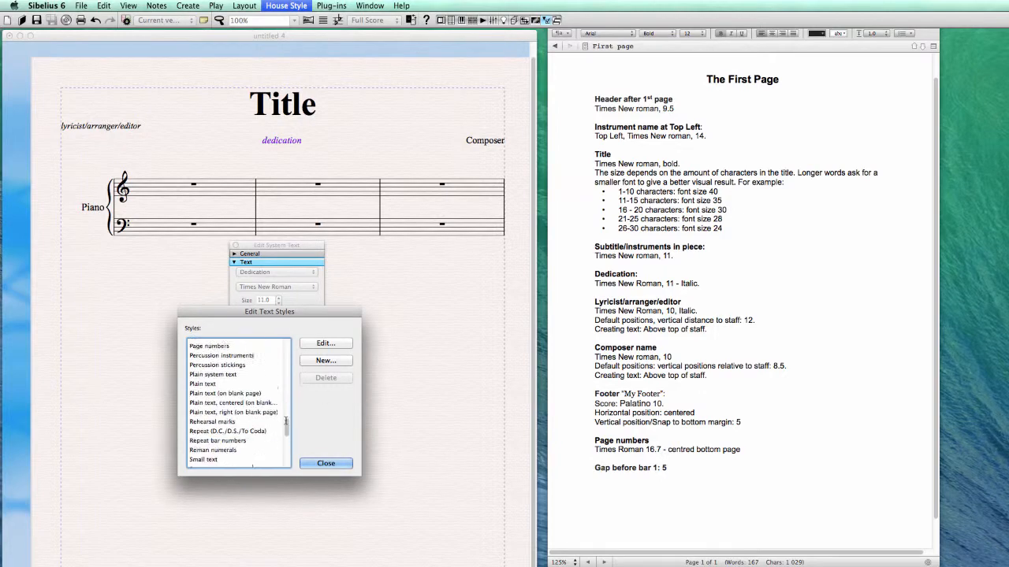
pyautogui.click(218, 453)
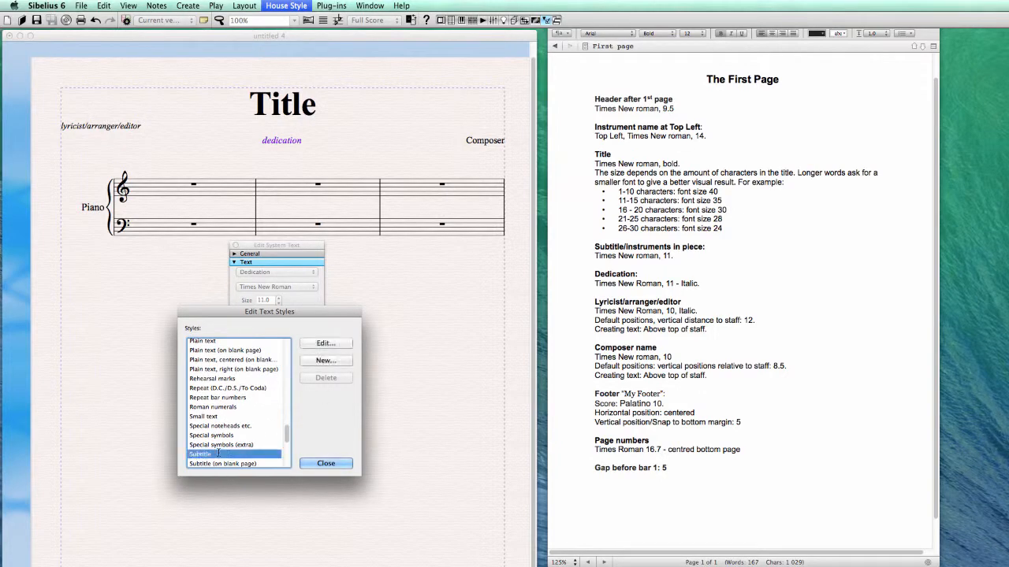
pyautogui.click(337, 345)
pyautogui.click(322, 286)
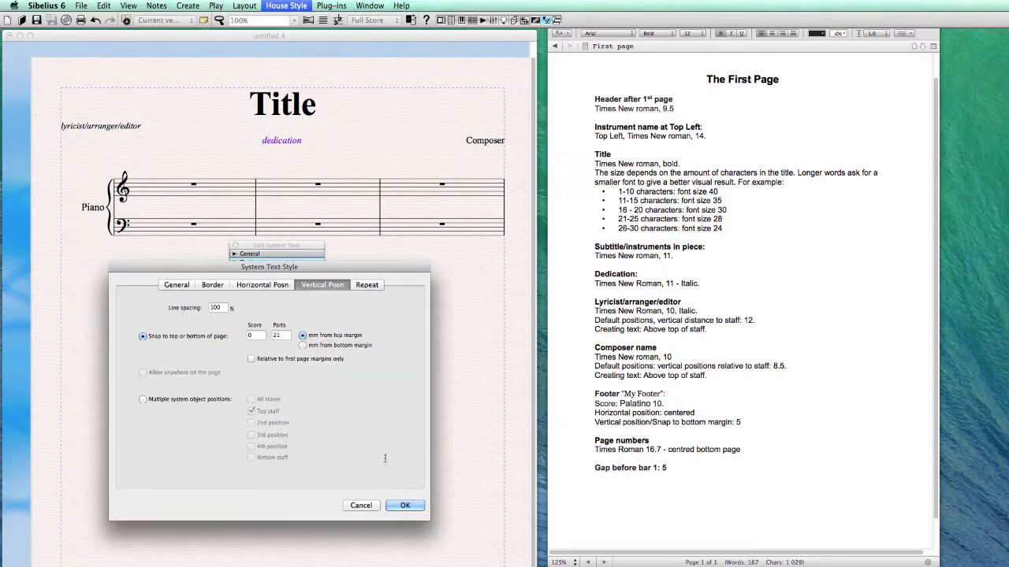
pyautogui.click(404, 505)
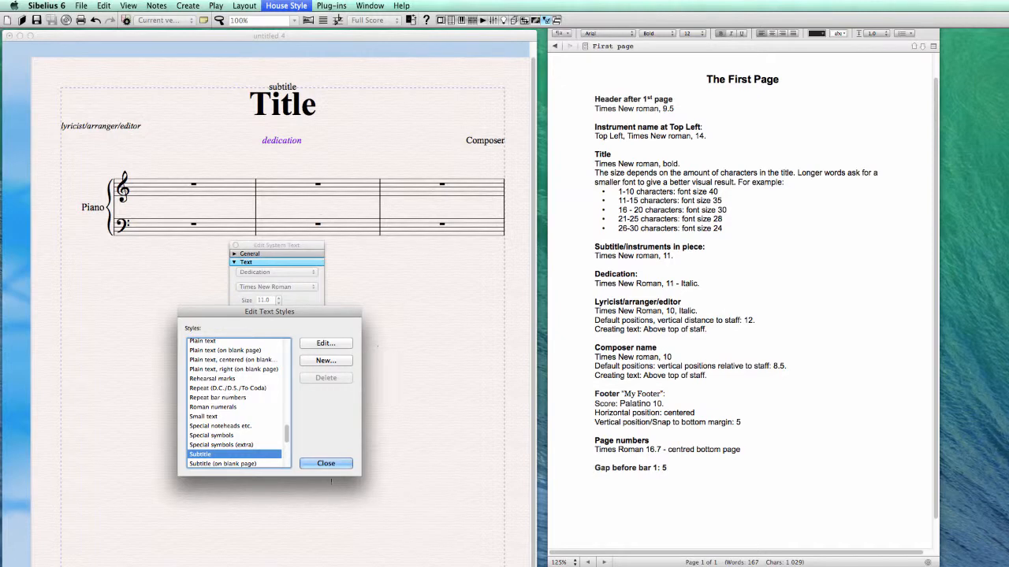
pyautogui.click(330, 463)
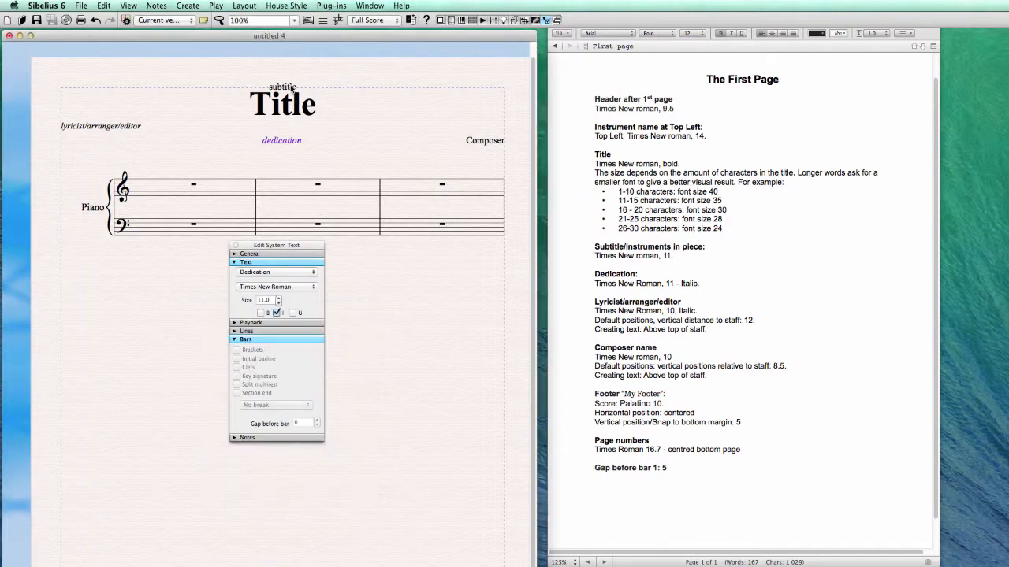
# Step: Move the subtitle between the title and the dedication, and shift the piano staff slightly further down the page
pyautogui.moveTo(292, 89); pyautogui.dragTo(289, 120)
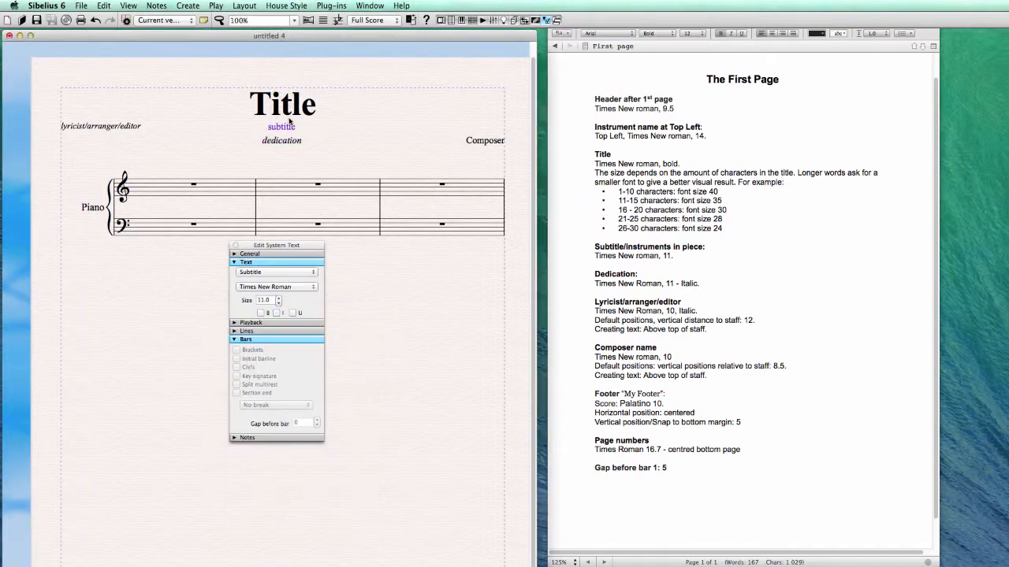
pyautogui.press('Escape')
pyautogui.click(349, 191)
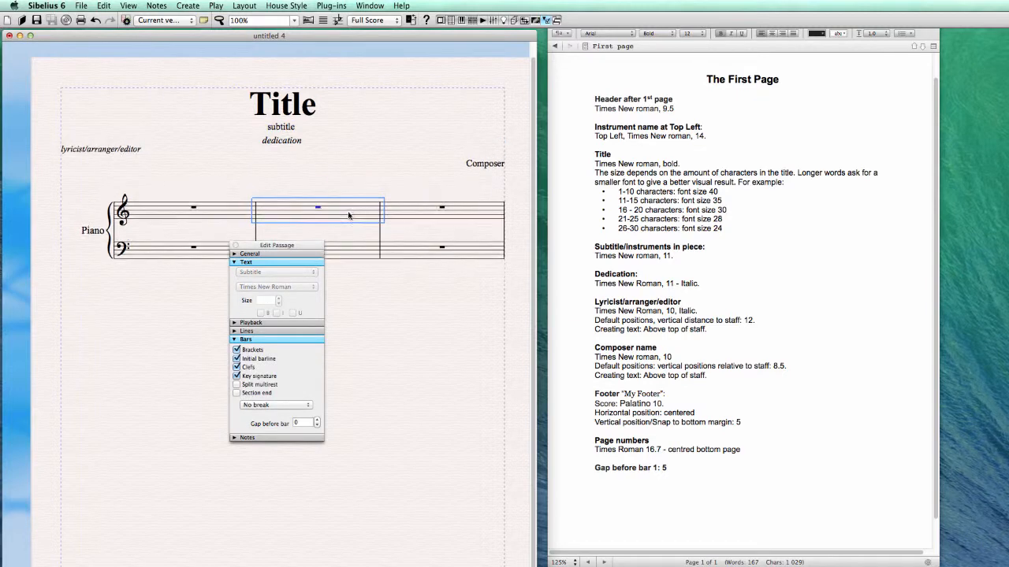
pyautogui.click(166, 203)
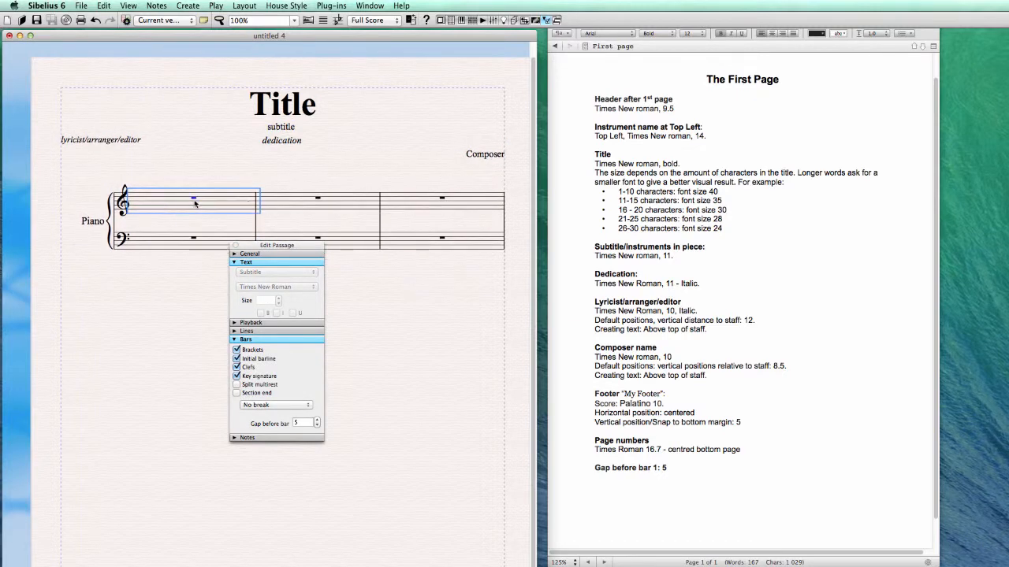
# Step: Consult the composer name notes in Scrivener, and in Sibelius set the Composer text style's absolute score size to 10 and keep it absolute
pyautogui.click(618, 332)
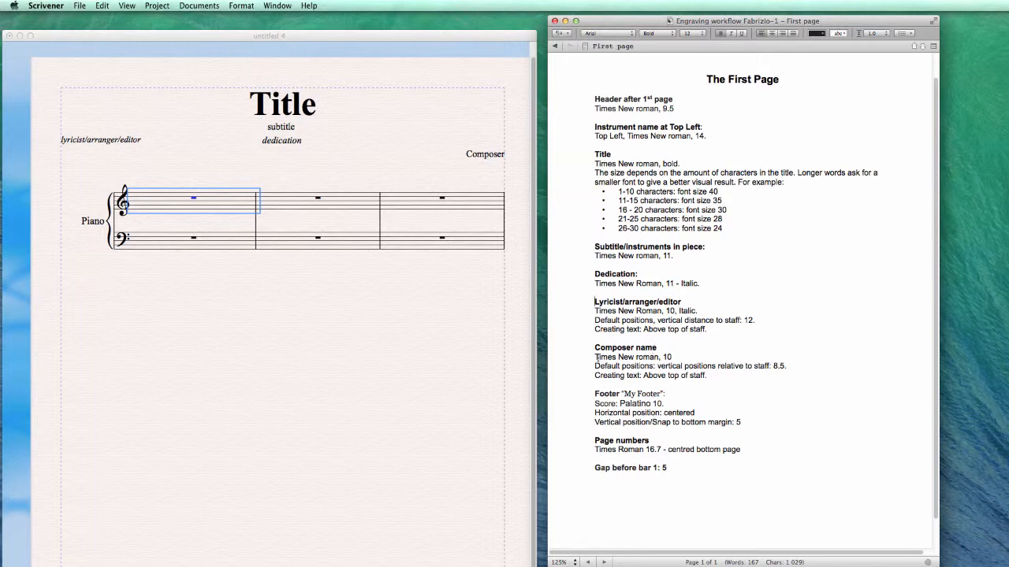
pyautogui.click(483, 156)
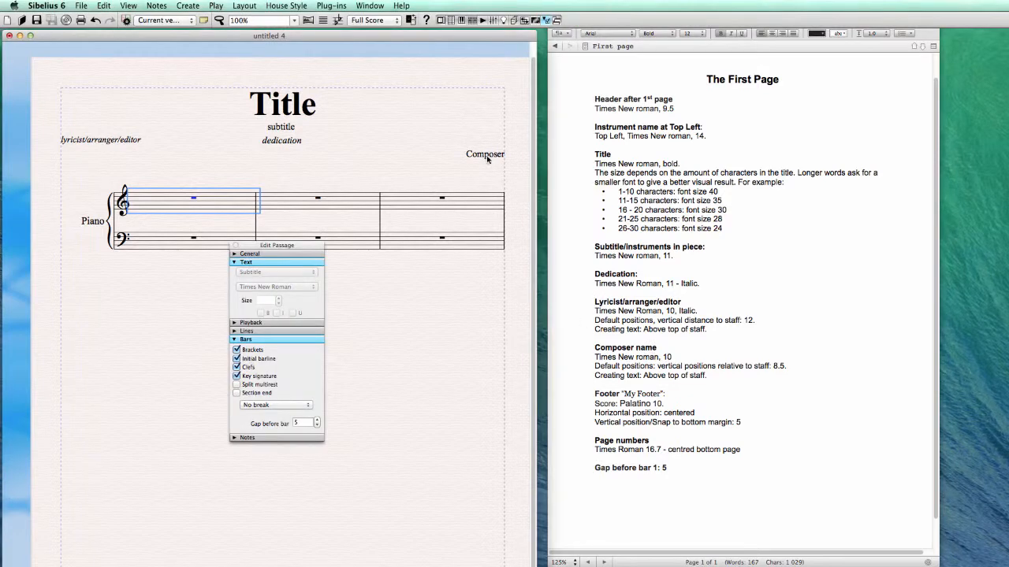
pyautogui.click(485, 155)
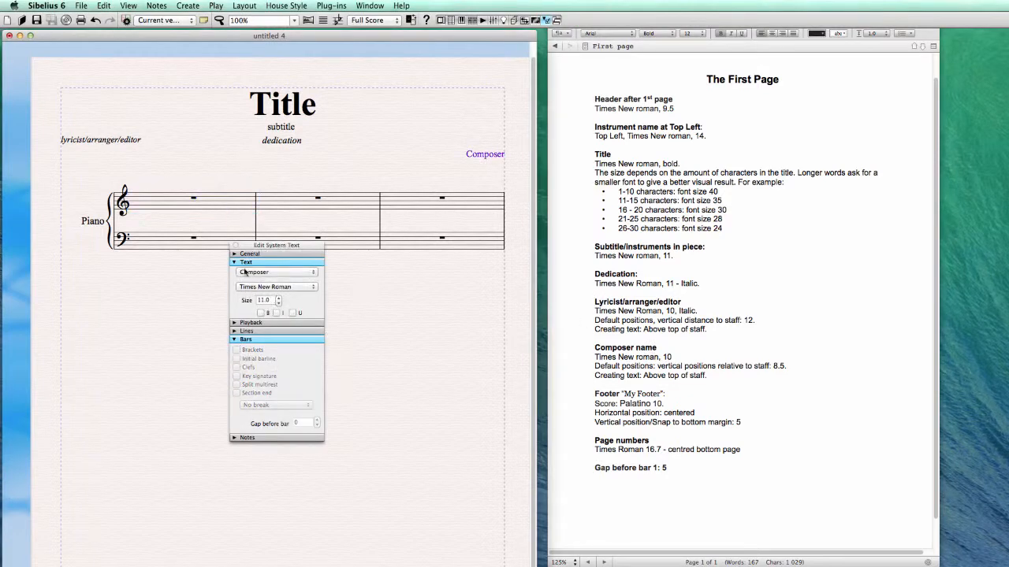
pyautogui.click(283, 6)
pyautogui.click(304, 44)
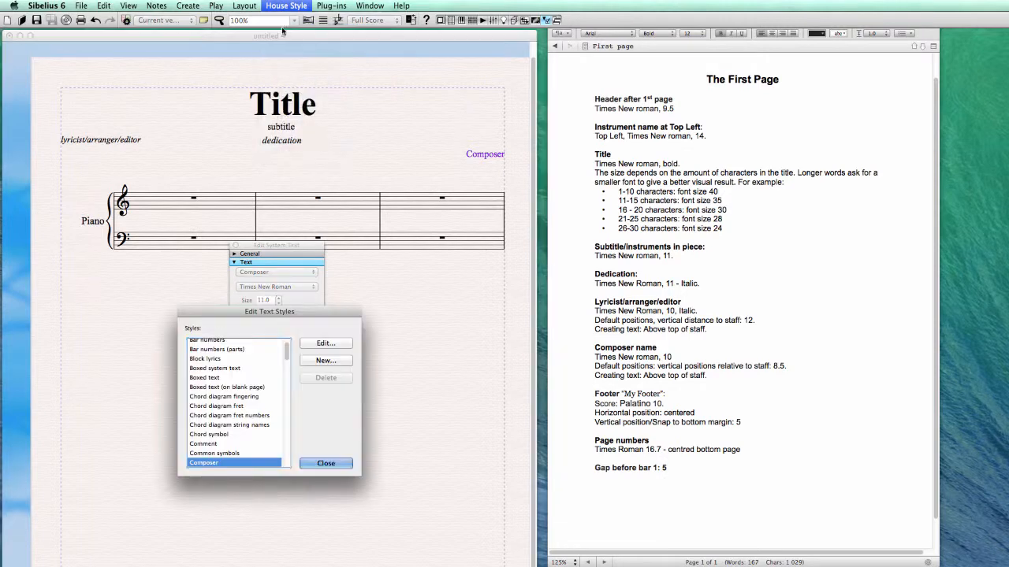
pyautogui.click(326, 344)
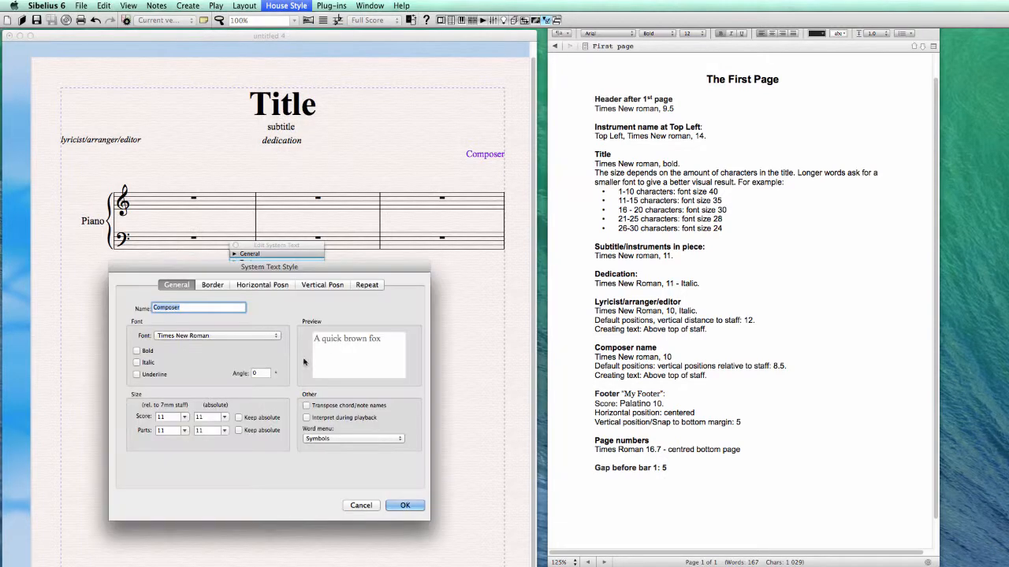
pyautogui.click(203, 417)
pyautogui.moveTo(204, 417); pyautogui.dragTo(166, 415)
pyautogui.write('10')
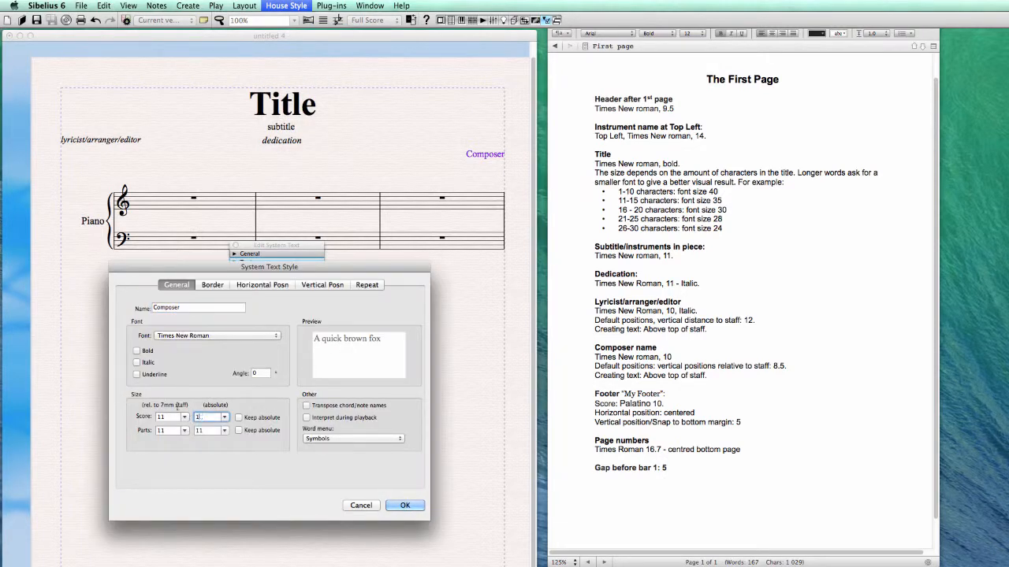
pyautogui.click(240, 418)
# Step: Review the Composer style's horizontal and vertical position settings and accept the style changes
pyautogui.click(262, 285)
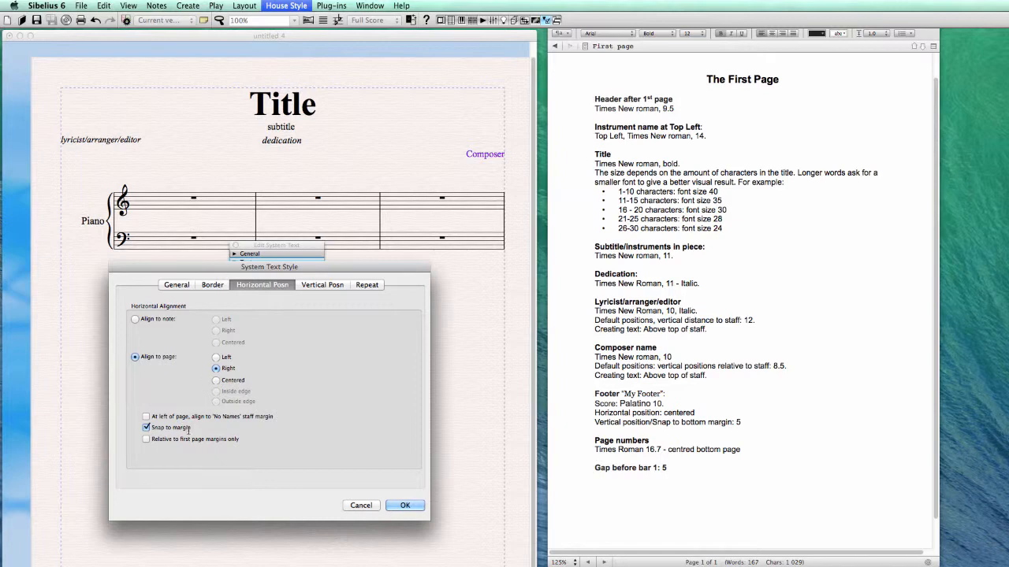
pyautogui.click(335, 286)
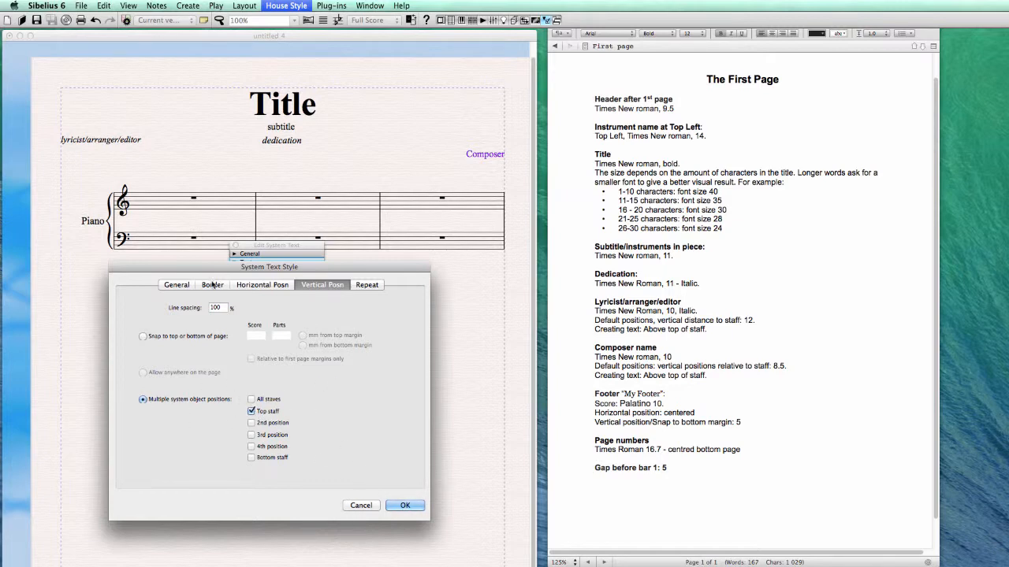
pyautogui.click(404, 505)
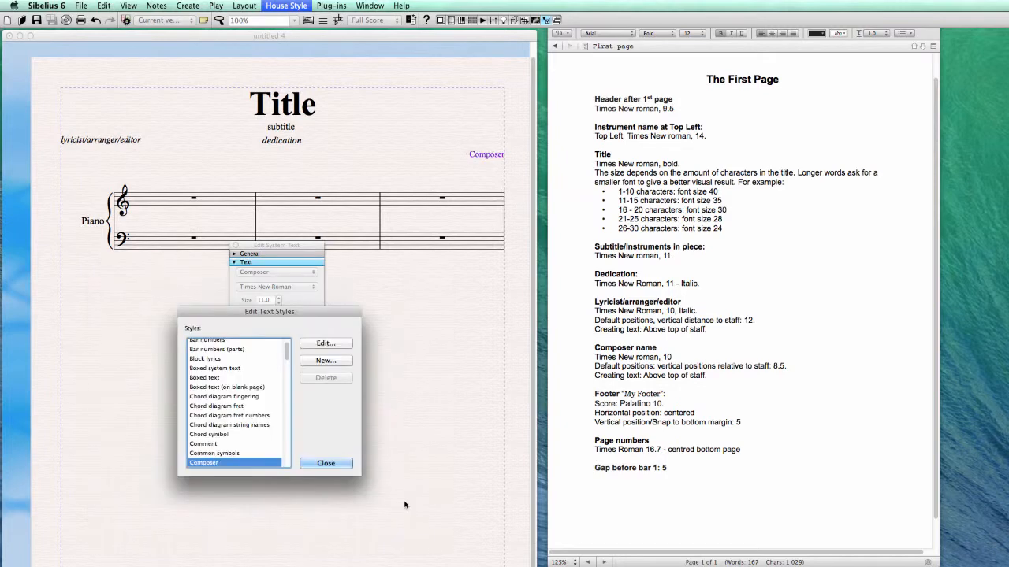
# Step: Set the Composer text style's default vertical position relative to the staff to 8.5 spaces for the score
pyautogui.click(326, 524)
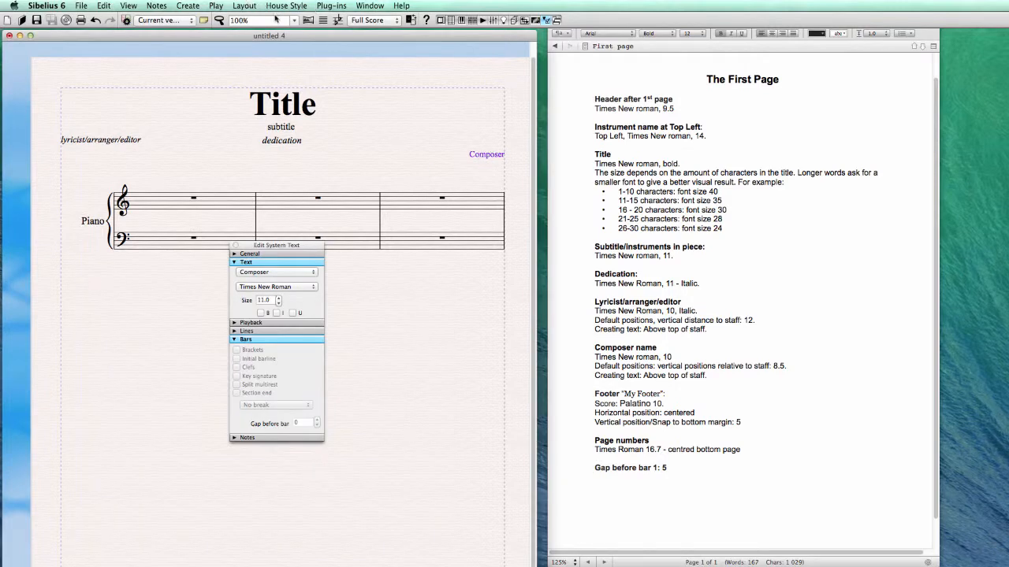
pyautogui.click(246, 5)
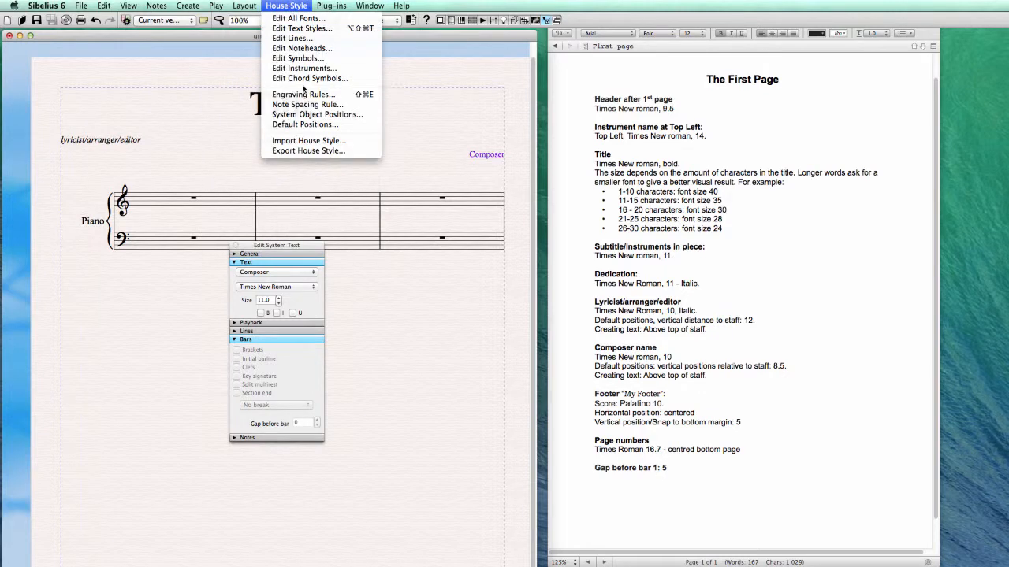
pyautogui.click(305, 124)
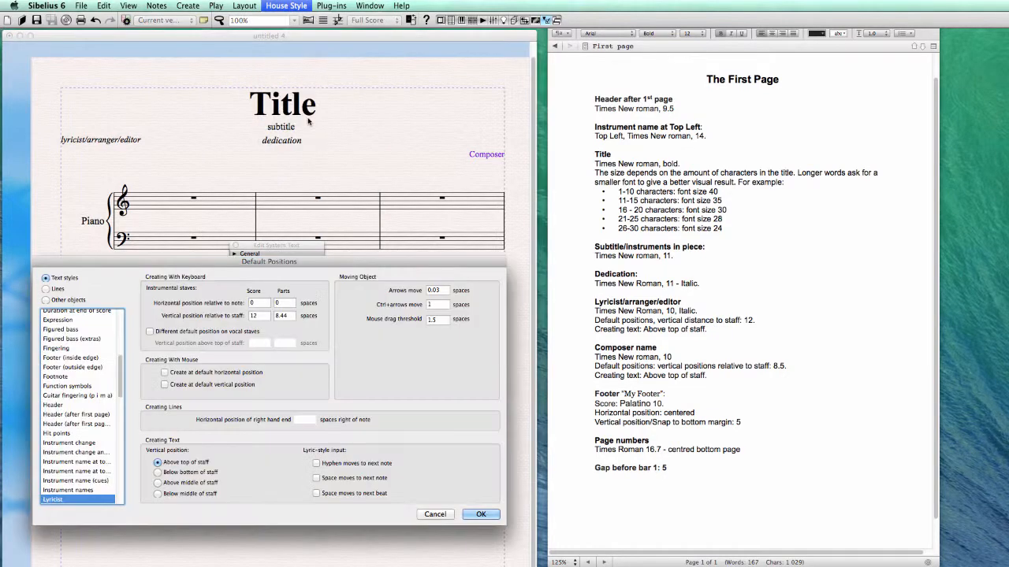
pyautogui.moveTo(124, 383); pyautogui.dragTo(122, 366)
pyautogui.click(78, 319)
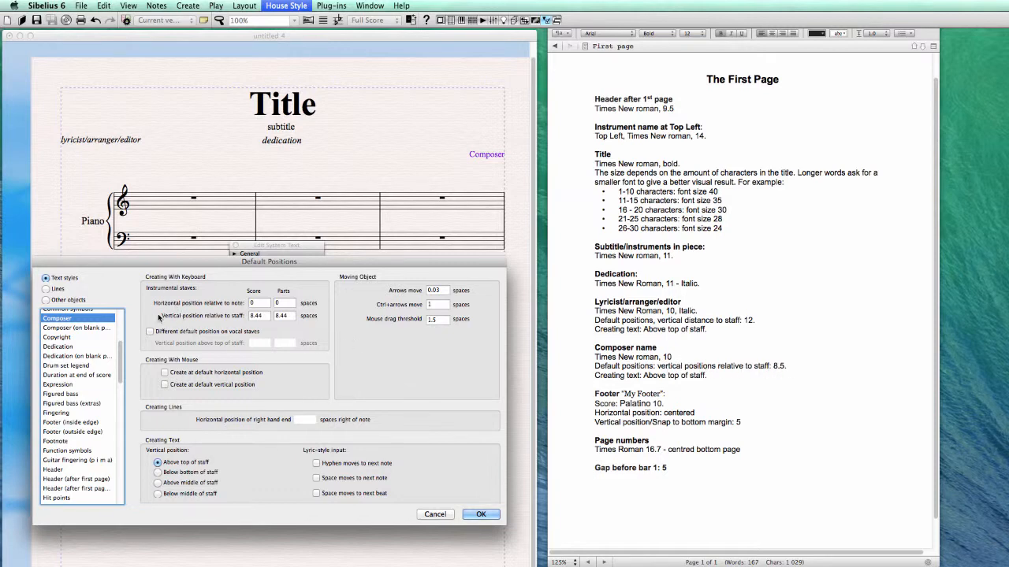
pyautogui.click(264, 317)
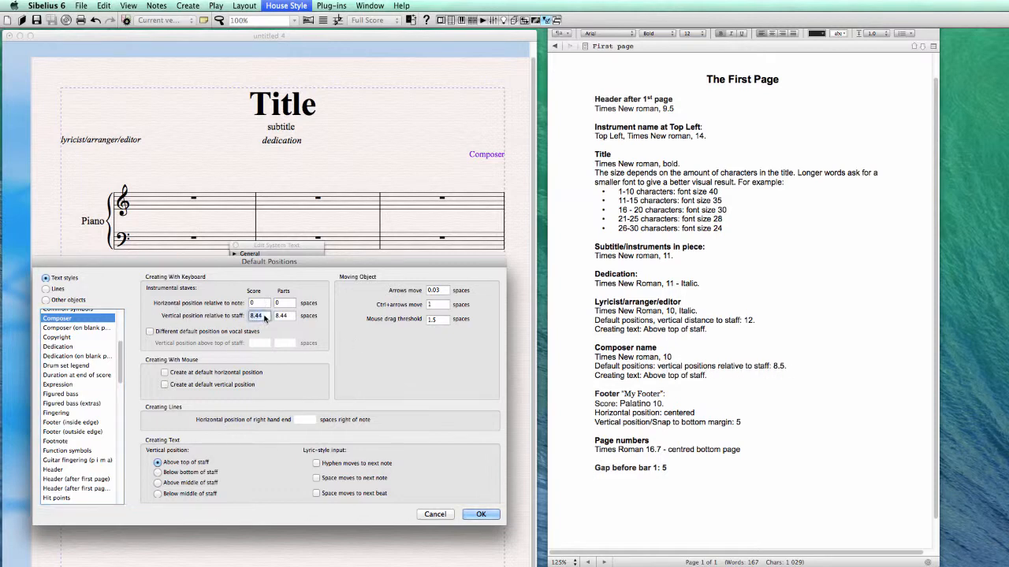
pyautogui.write('8.5')
pyautogui.click(479, 514)
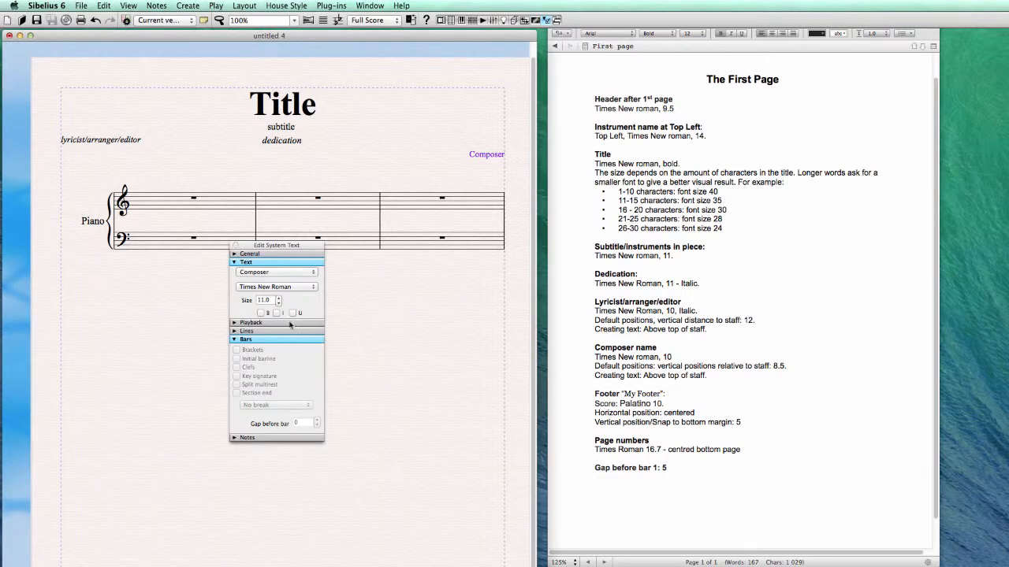
# Step: Reset the design of the selected composer text and move the properties window down clear of the piano staff
pyautogui.click(245, 6)
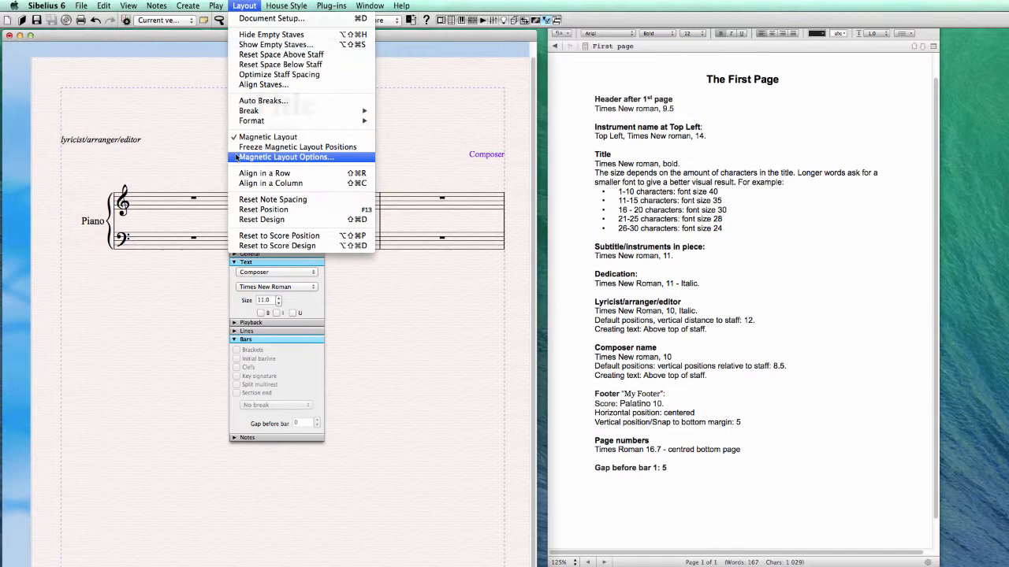
pyautogui.click(251, 215)
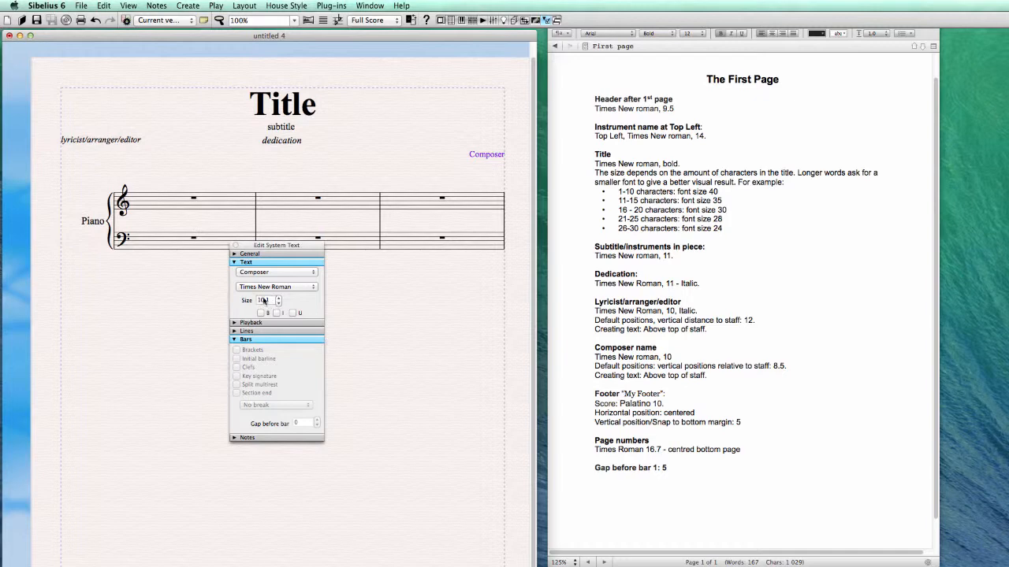
pyautogui.moveTo(278, 247); pyautogui.dragTo(280, 285)
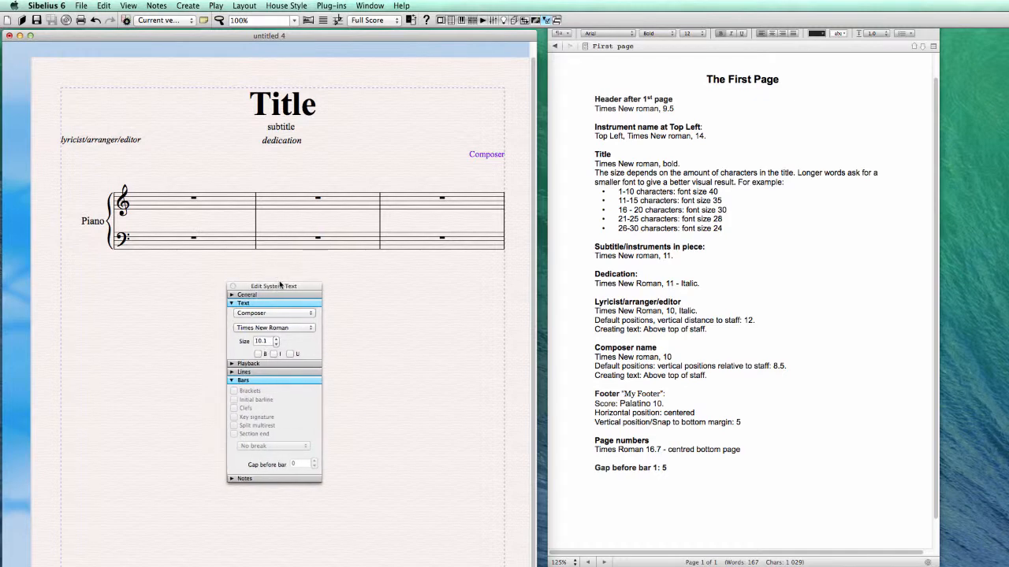
# Step: Move the piano staff further down the first page and shift the composer and lyricist texts up by hand
pyautogui.doubleClick(473, 198)
pyautogui.click(472, 214)
pyautogui.moveTo(473, 201); pyautogui.dragTo(474, 290)
pyautogui.click(480, 247)
pyautogui.moveTo(479, 234); pyautogui.dragTo(480, 213)
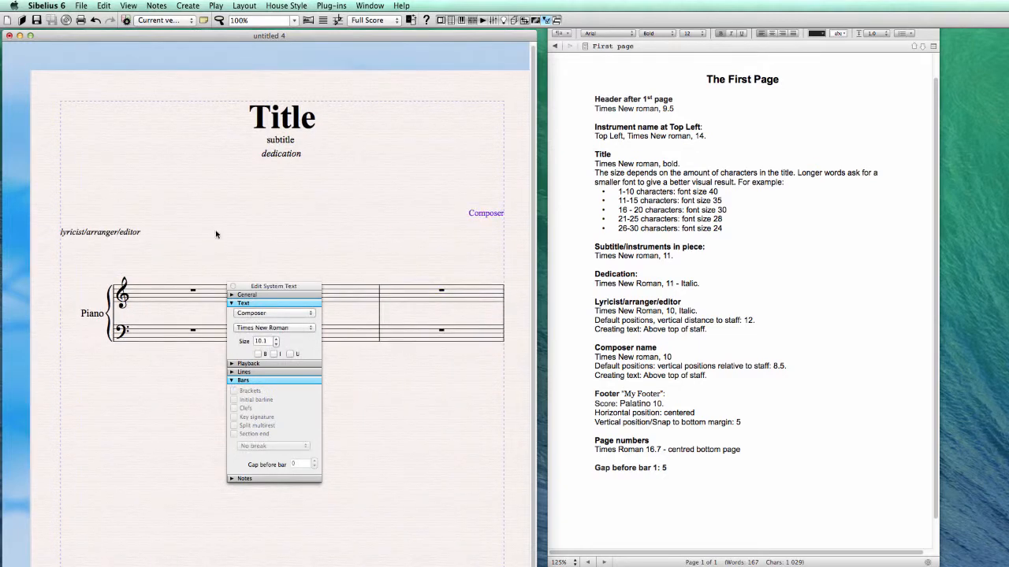
pyautogui.click(137, 233)
pyautogui.moveTo(136, 232); pyautogui.dragTo(135, 198)
pyautogui.moveTo(397, 297); pyautogui.dragTo(386, 248)
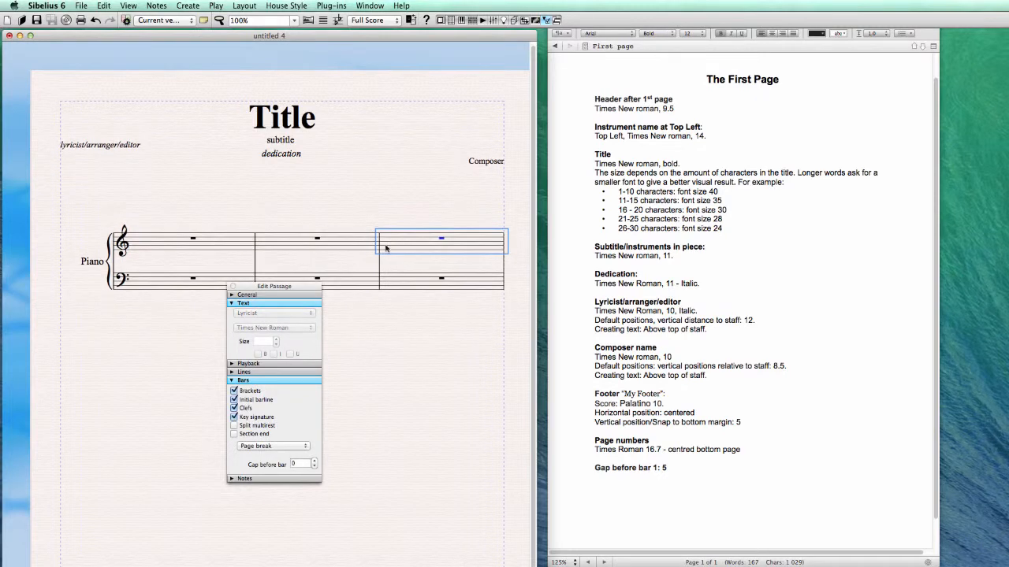
# Step: Reset the composer and lyricist texts together to their default positions and deselect them
pyautogui.click(486, 163)
pyautogui.keyDown('super'); pyautogui.click(111, 145); pyautogui.keyUp('super')
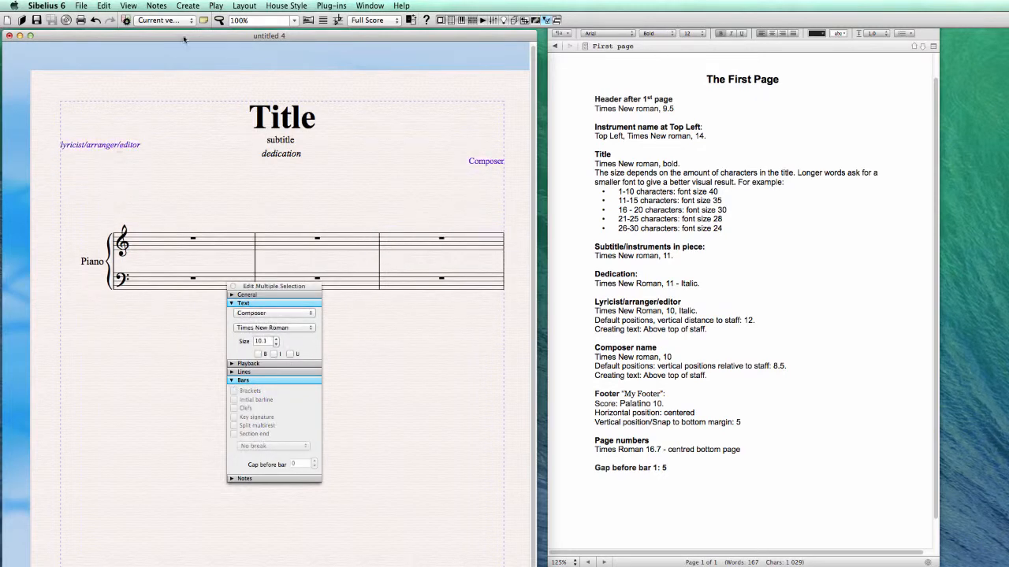
pyautogui.click(243, 6)
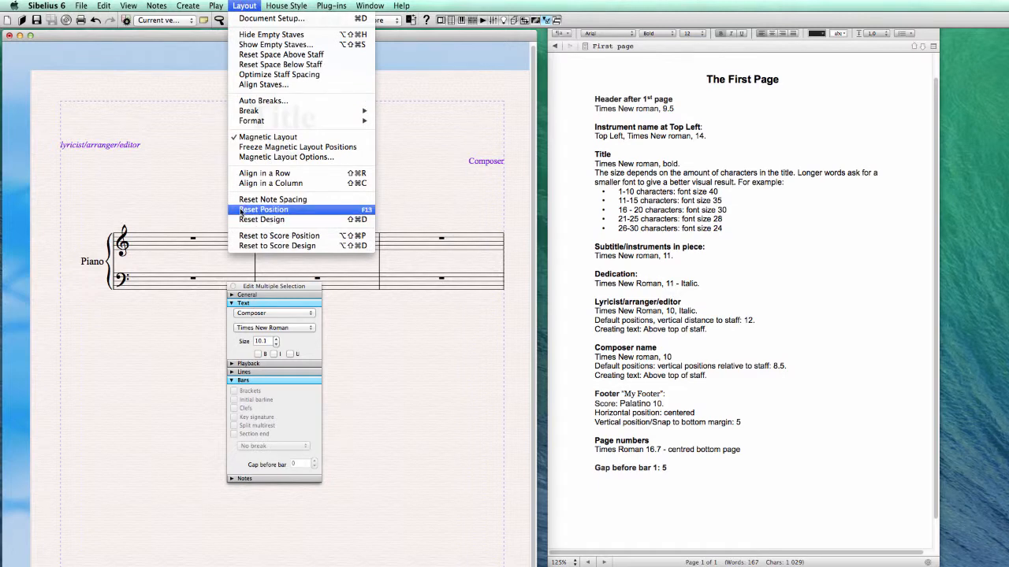
pyautogui.click(286, 210)
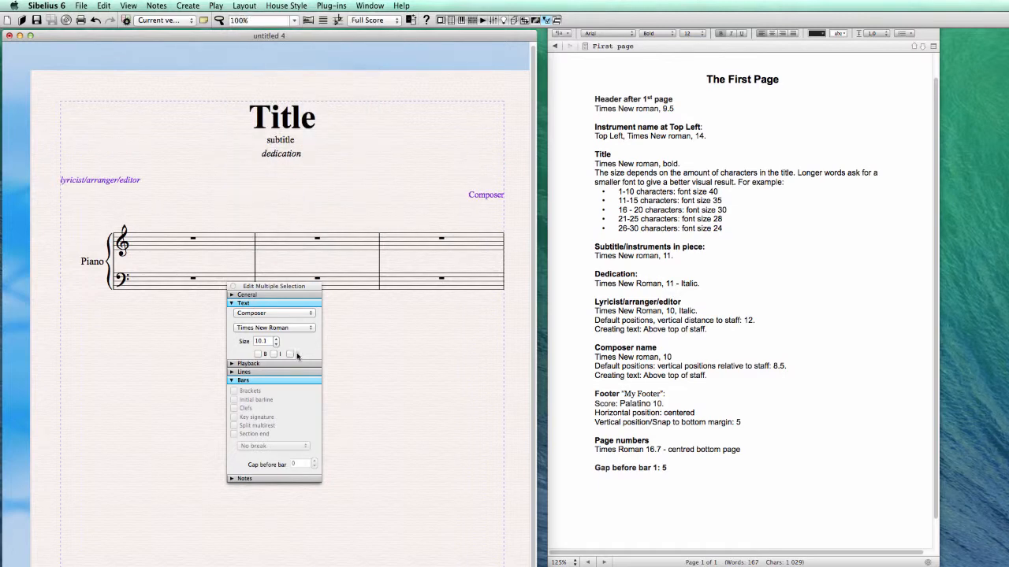
pyautogui.click(383, 408)
# Step: Consult the footer notes in Scrivener, and in Sibelius set the Footer (outside edge) style's font to Palatino and keep its score size absolute
pyautogui.moveTo(390, 451); pyautogui.dragTo(386, 199)
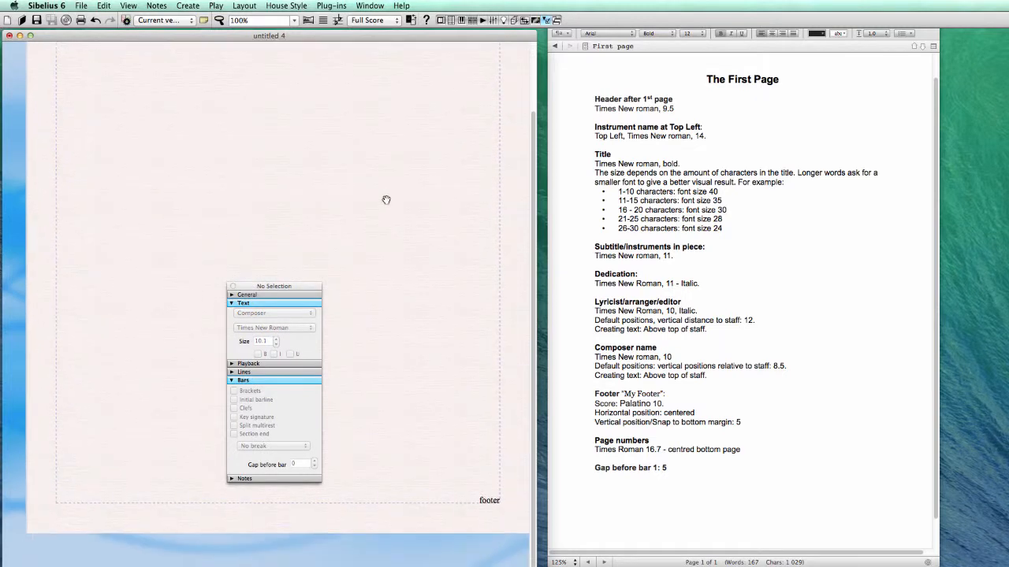
pyautogui.click(609, 394)
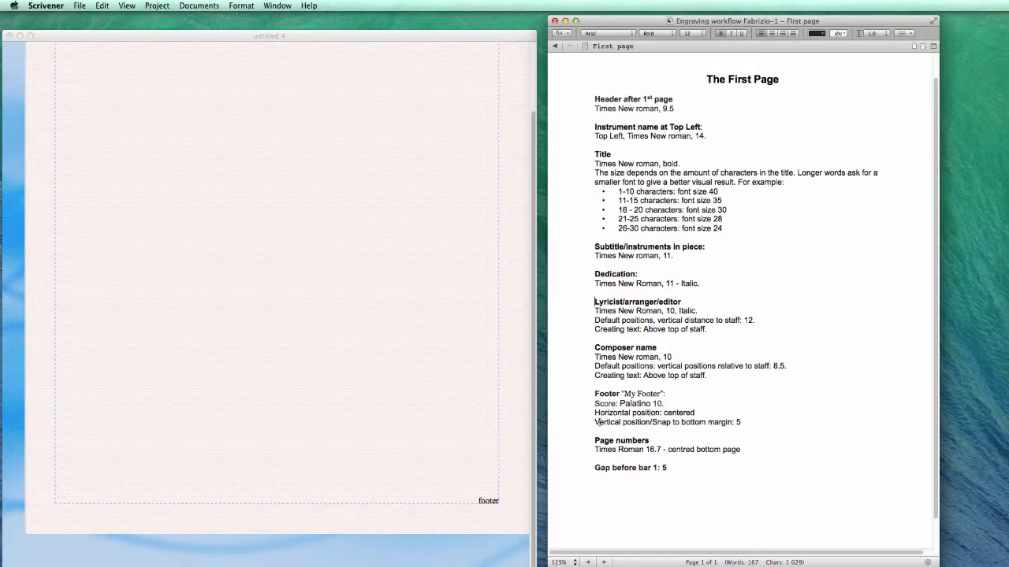
pyautogui.click(487, 505)
pyautogui.click(488, 502)
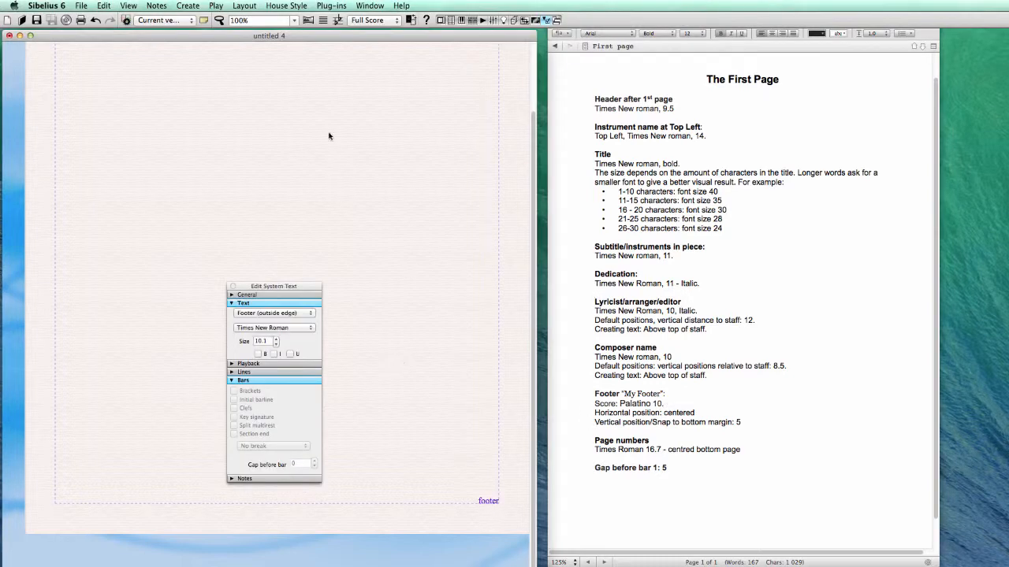
pyautogui.click(286, 6)
pyautogui.click(288, 30)
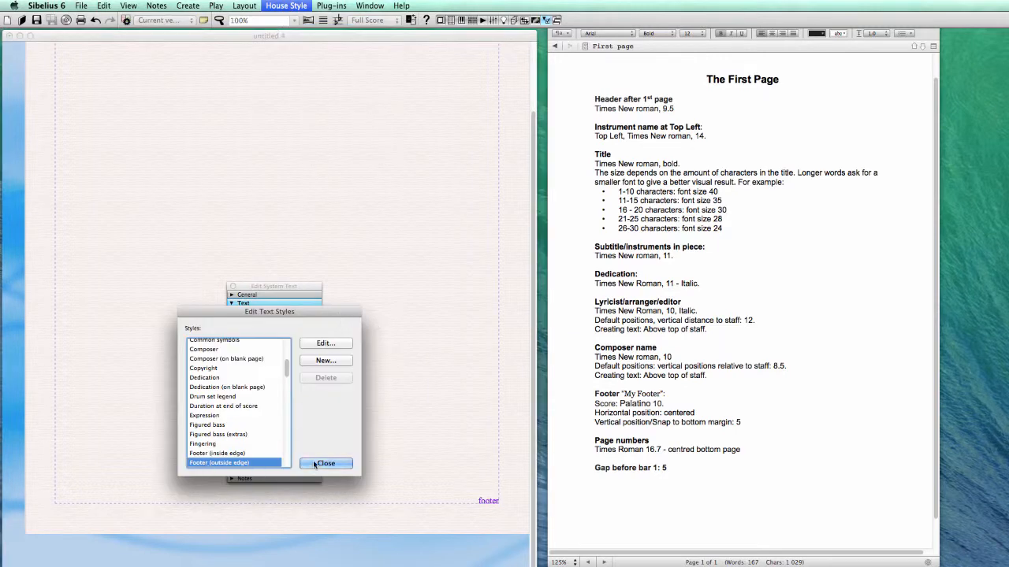
pyautogui.click(325, 344)
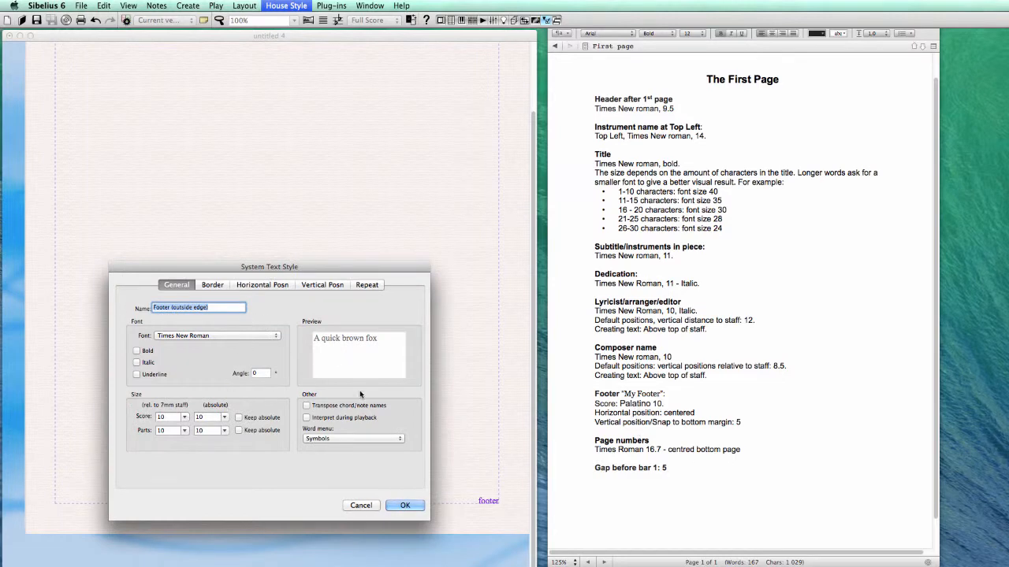
pyautogui.click(214, 336)
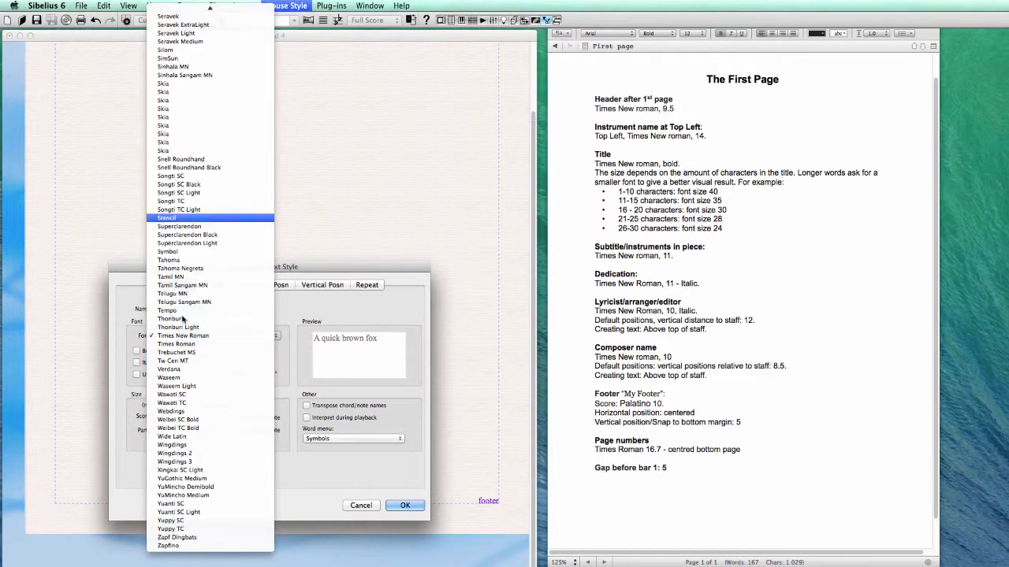
pyautogui.moveTo(205, 7)
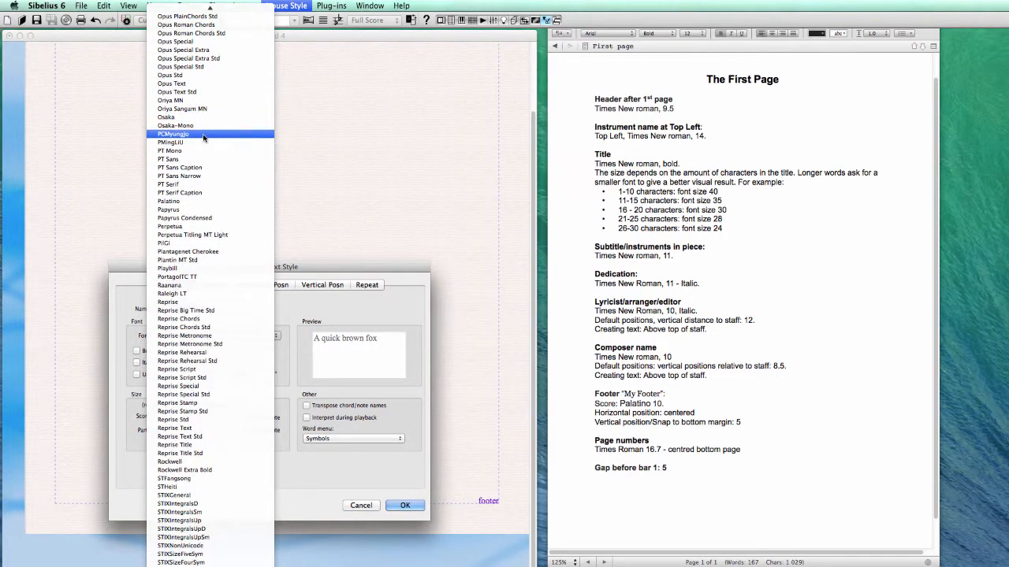
pyautogui.click(190, 202)
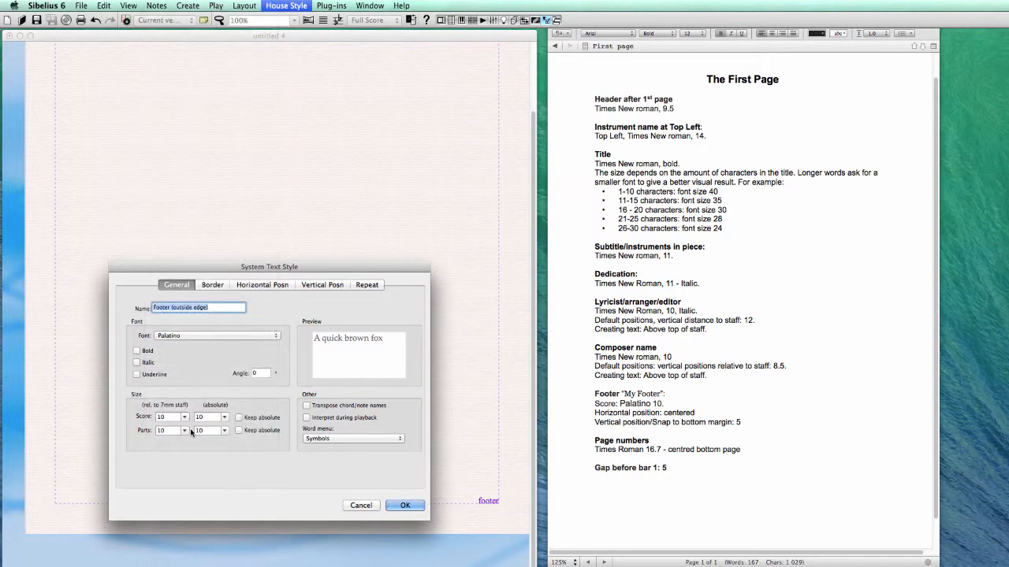
pyautogui.click(239, 417)
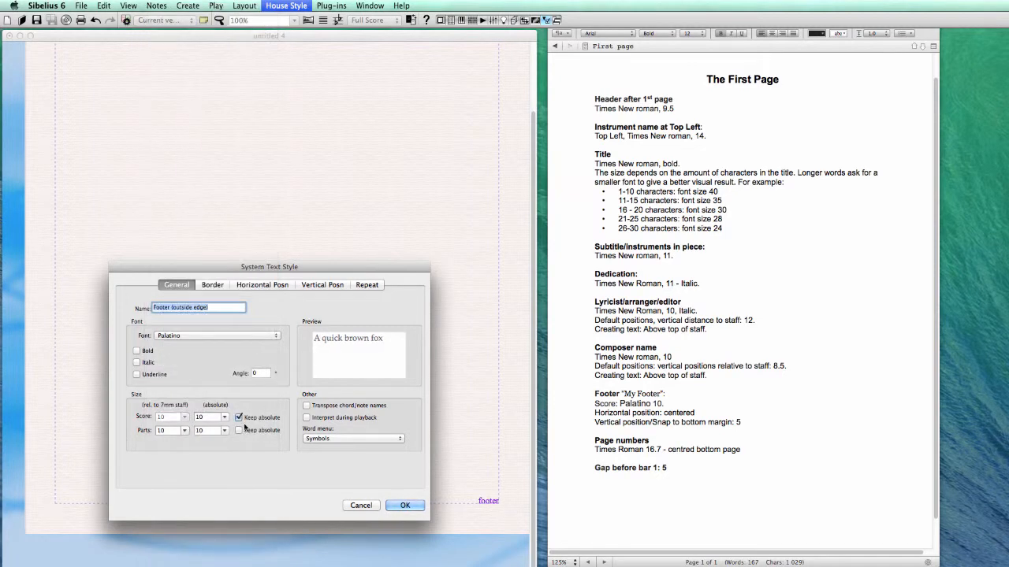
# Step: Centre the Footer (outside edge) style on the page, snap its score position 5 mm from the bottom margin, and accept the changes
pyautogui.click(263, 285)
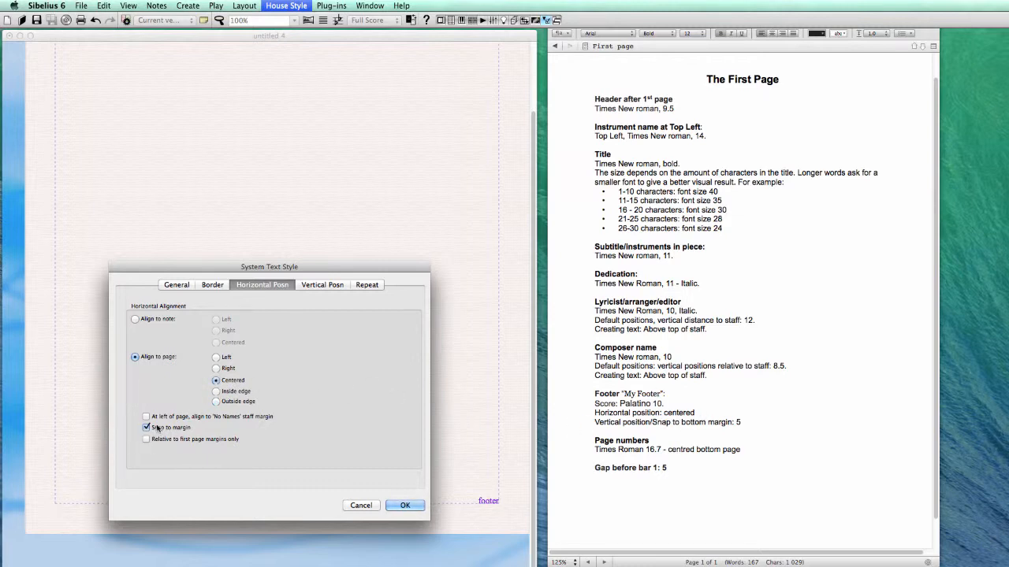
pyautogui.click(327, 286)
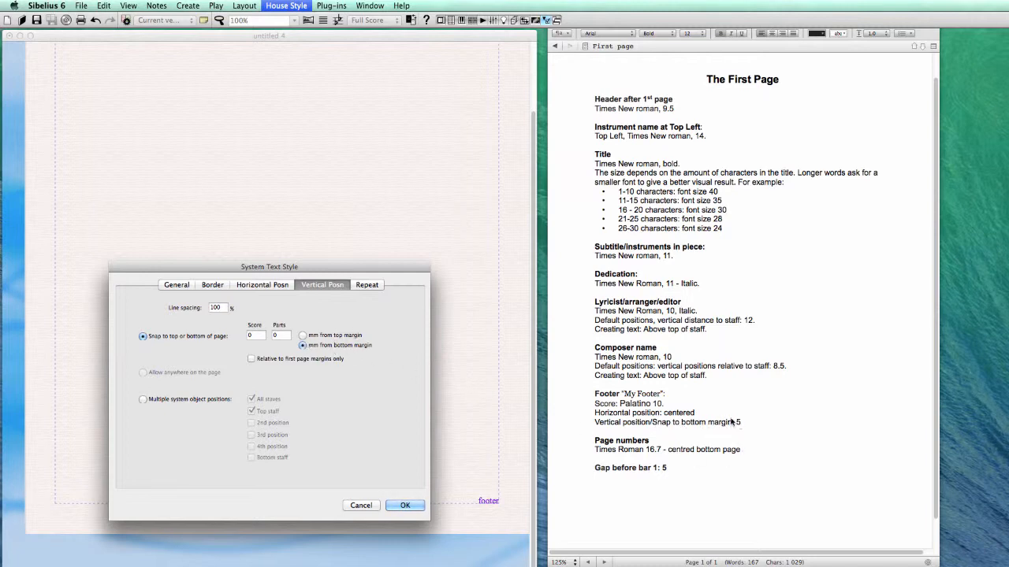
pyautogui.click(246, 335)
pyautogui.write('5')
pyautogui.click(388, 506)
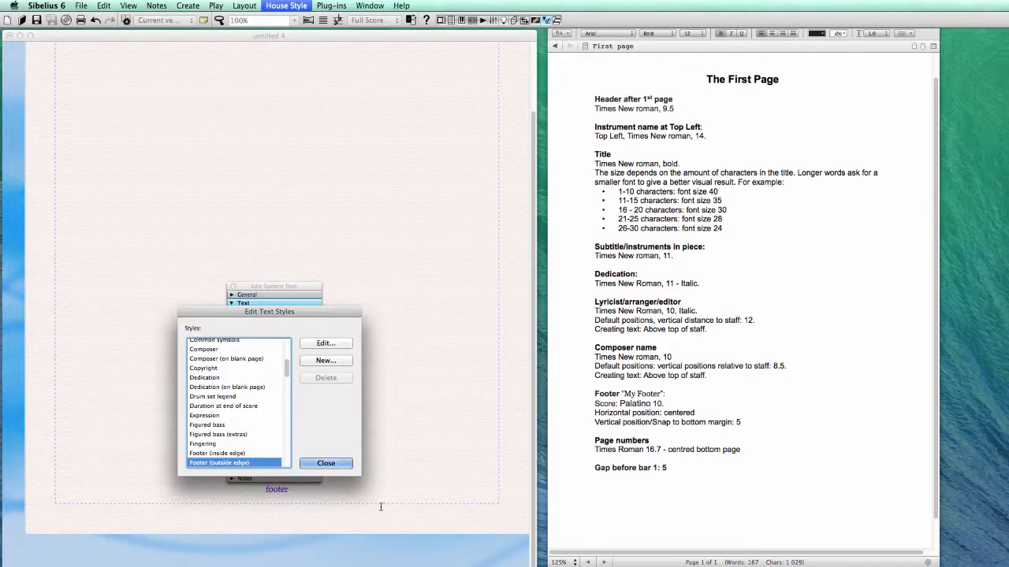
pyautogui.click(326, 463)
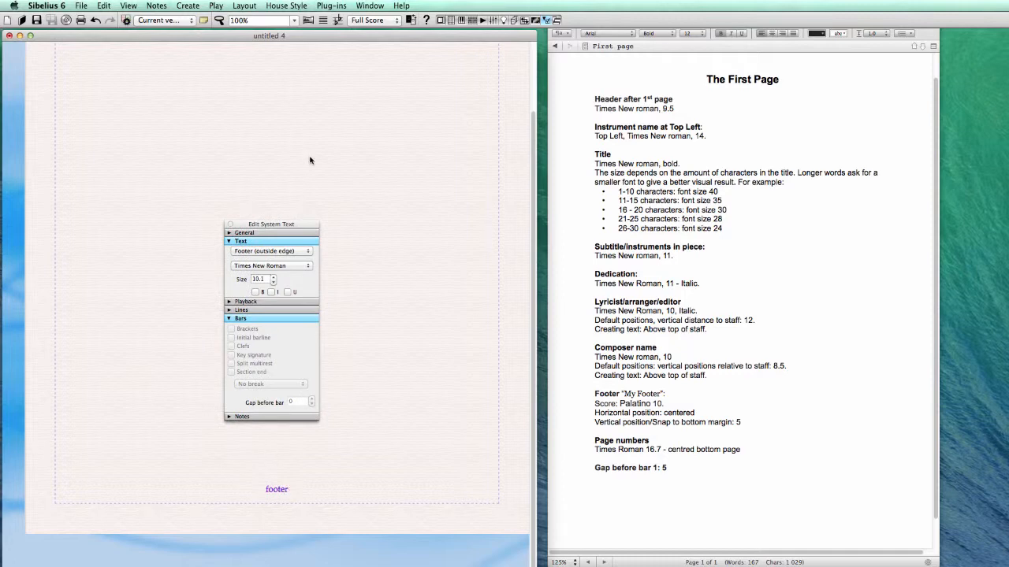
# Step: Reset the position and design of the footer text on the first page and deselect it
pyautogui.click(244, 6)
pyautogui.click(276, 210)
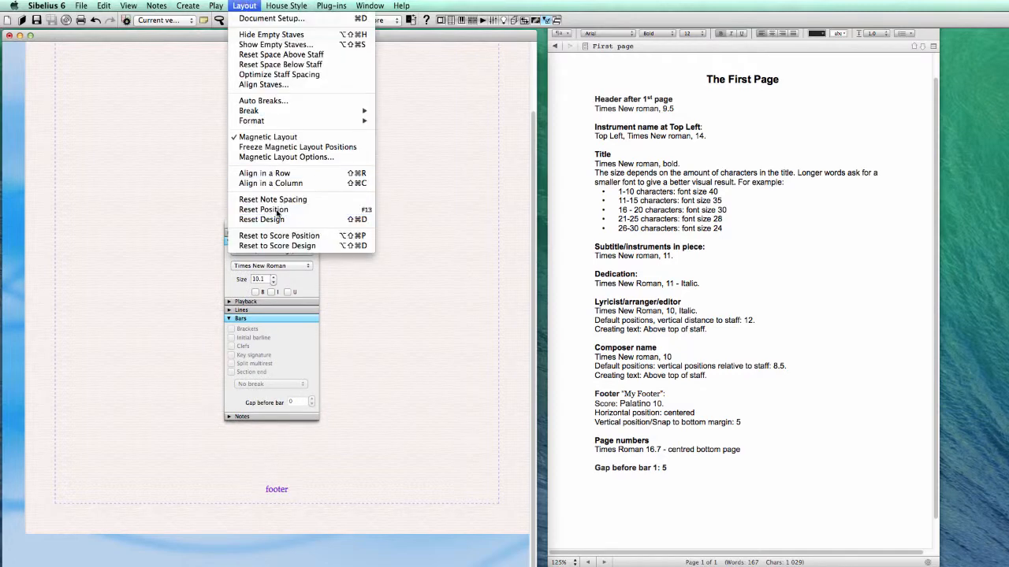
pyautogui.click(250, 4)
pyautogui.click(266, 221)
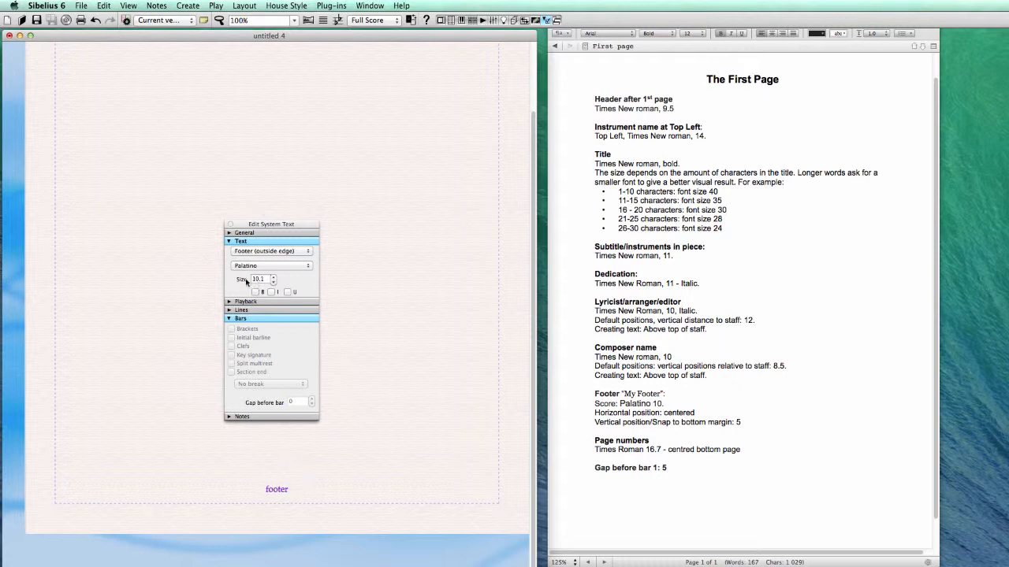
pyautogui.click(439, 430)
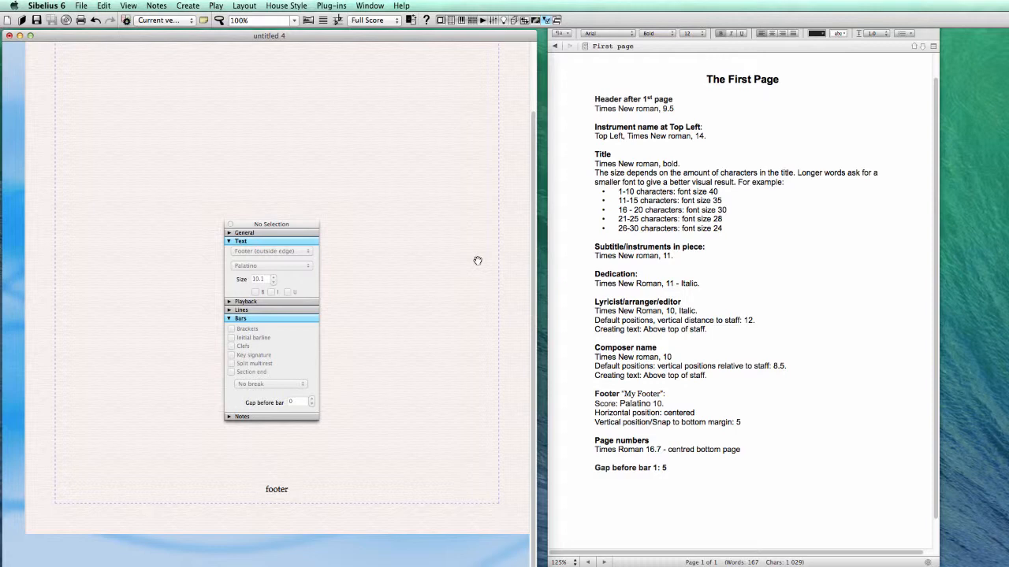
# Step: Set the Page numbers text style's absolute score size to 16.7 and keep that size absolute
pyautogui.moveTo(477, 261); pyautogui.dragTo(234, 541)
pyautogui.moveTo(448, 347); pyautogui.dragTo(150, 346)
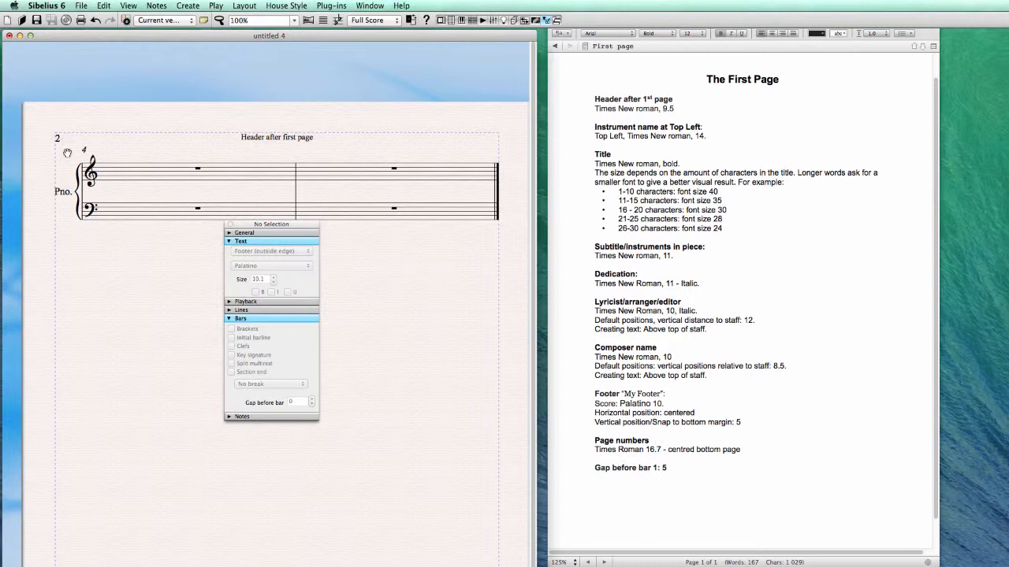
pyautogui.moveTo(67, 152); pyautogui.dragTo(76, 177)
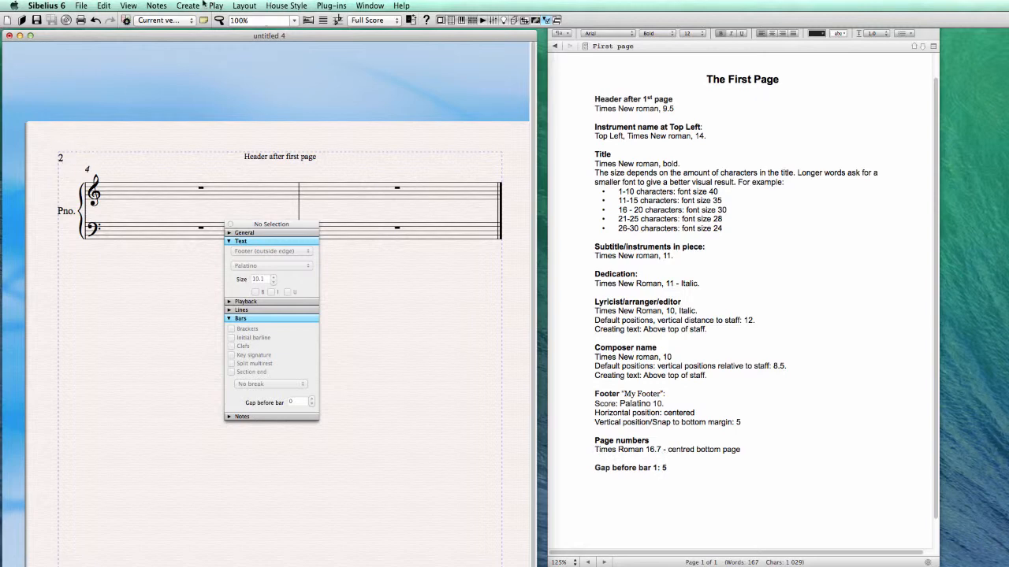
pyautogui.click(286, 7)
pyautogui.click(288, 29)
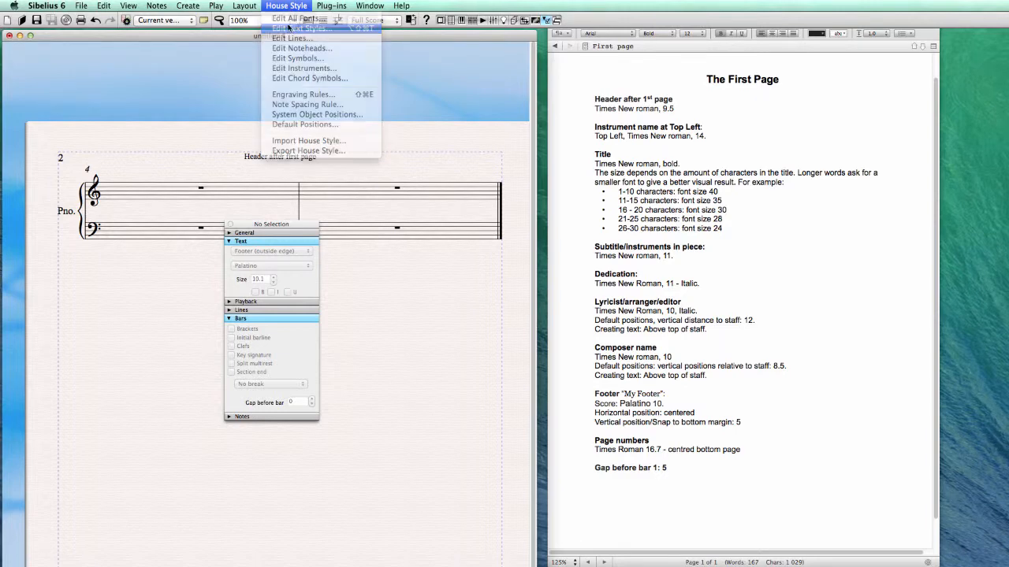
pyautogui.moveTo(288, 364); pyautogui.dragTo(287, 413)
pyautogui.click(236, 431)
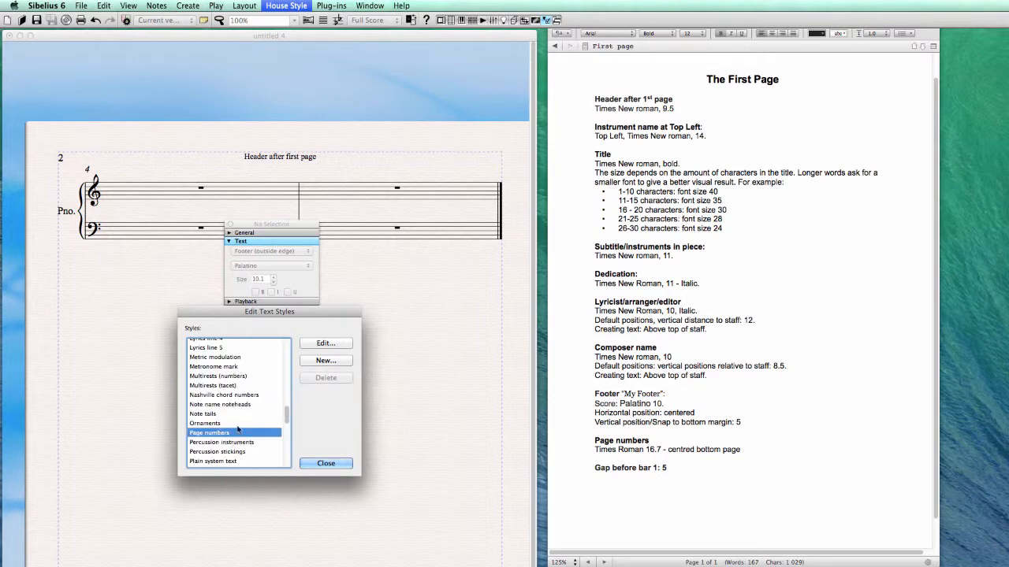
pyautogui.click(331, 343)
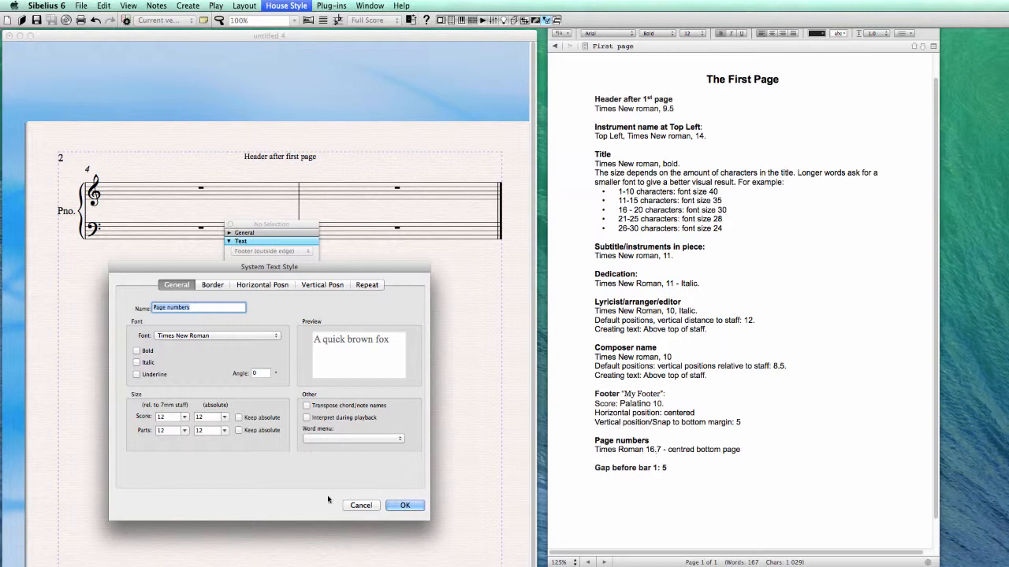
pyautogui.click(209, 417)
pyautogui.write('16.7')
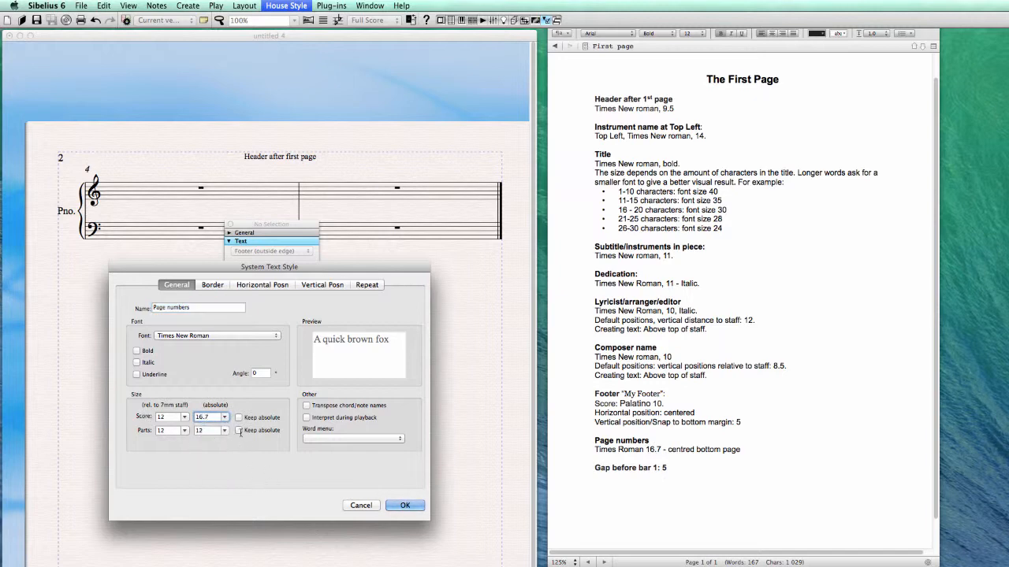
pyautogui.click(238, 417)
# Step: Centre the Page numbers style on the page, measure its vertical position from the bottom margin, and accept the changes
pyautogui.click(278, 285)
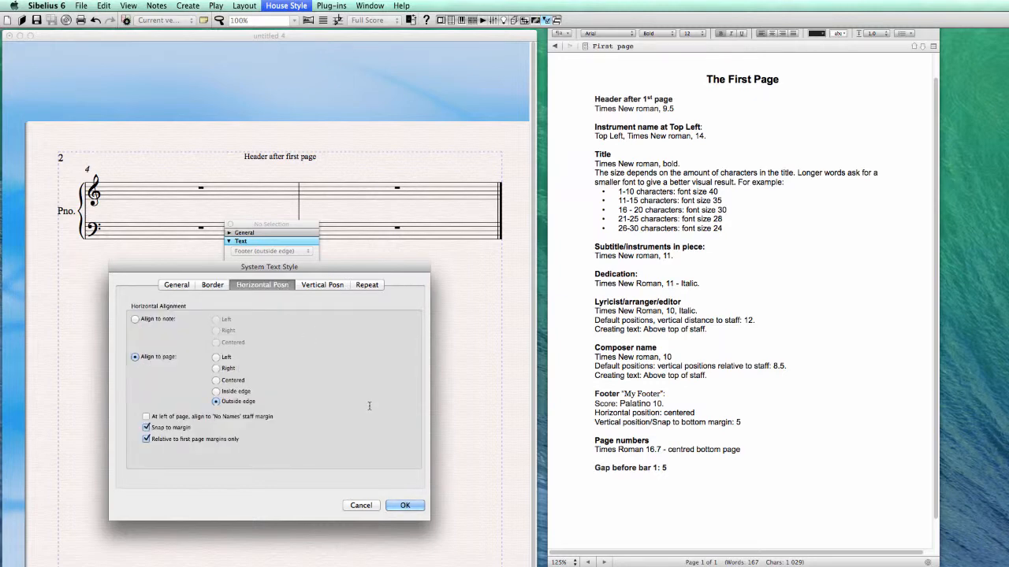
pyautogui.click(216, 380)
pyautogui.click(329, 286)
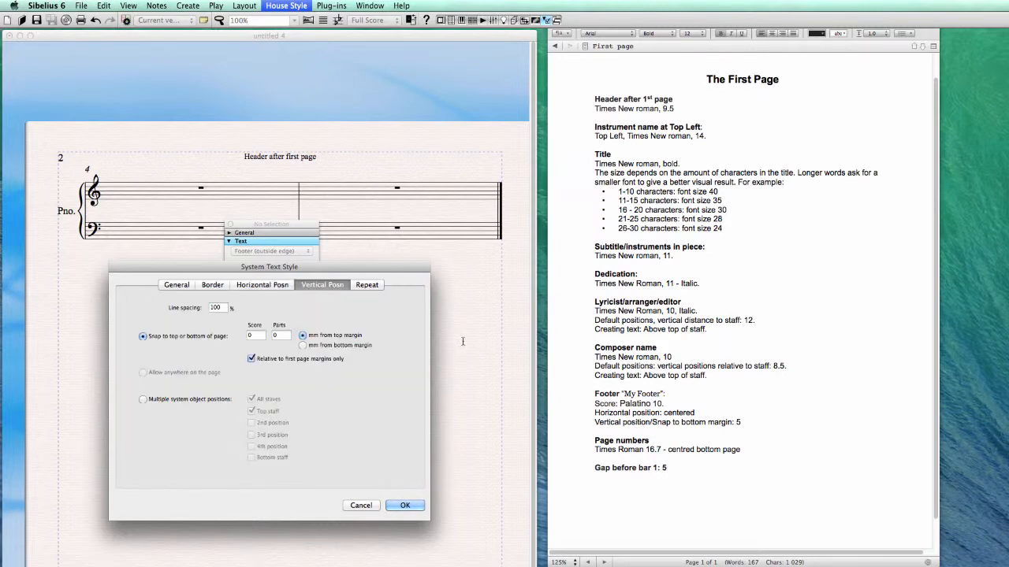
pyautogui.click(302, 346)
pyautogui.click(411, 505)
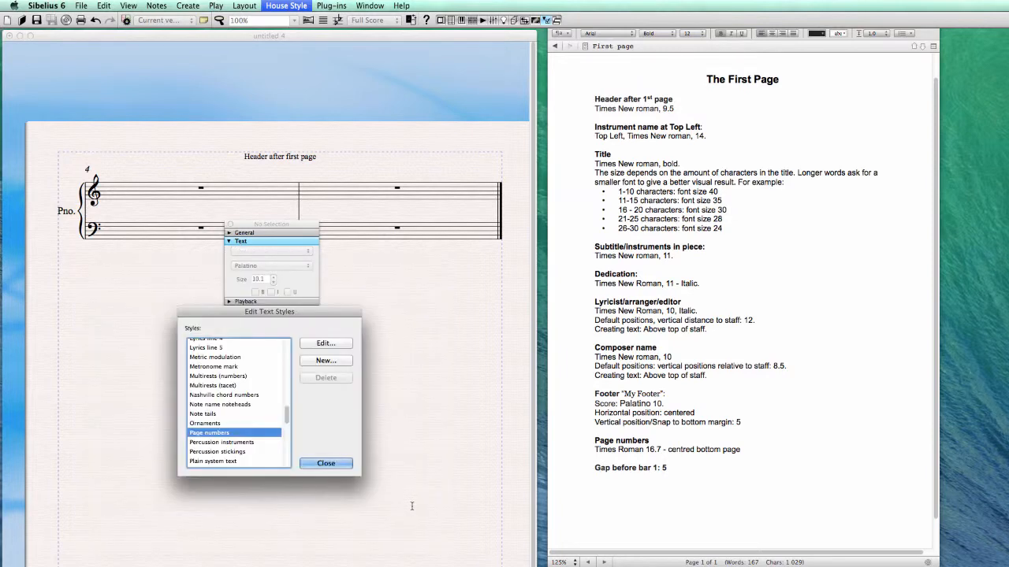
pyautogui.press('Return')
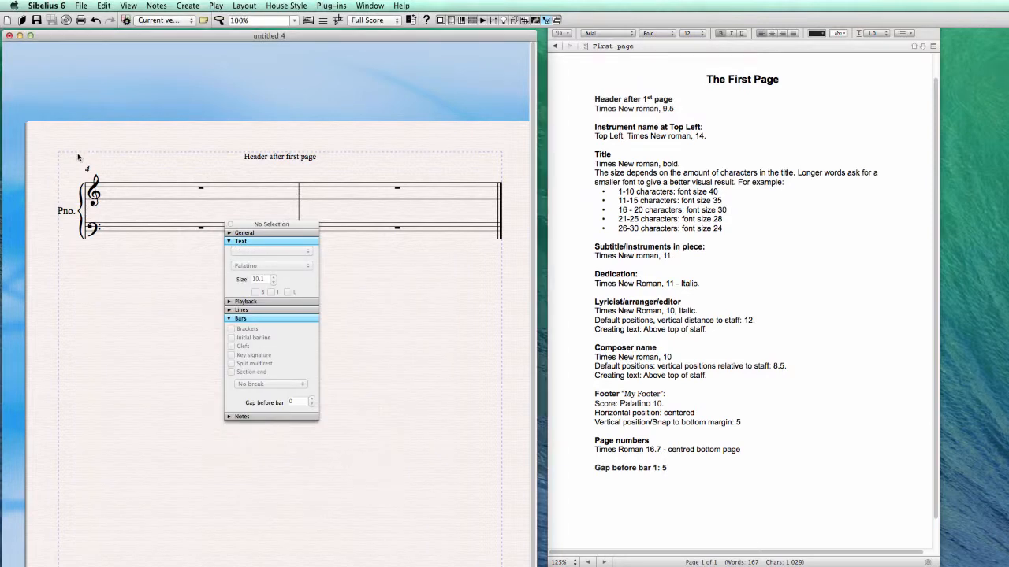
# Step: Add a page number change on the first page with new page number 1, format 1, 2, 3..., and page numbers shown
pyautogui.scroll(-10, 357, 395)
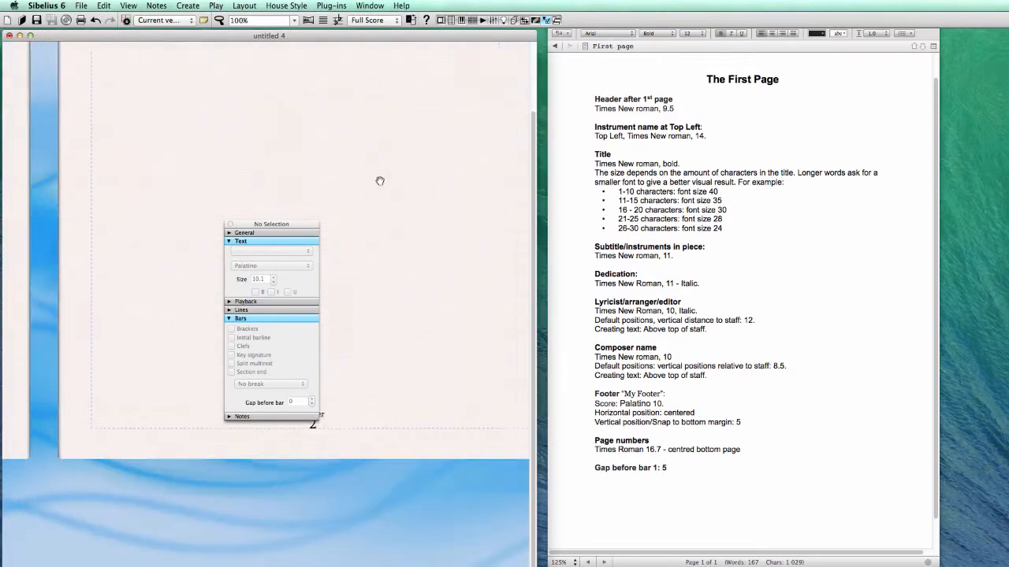
pyautogui.moveTo(379, 181); pyautogui.dragTo(313, 275)
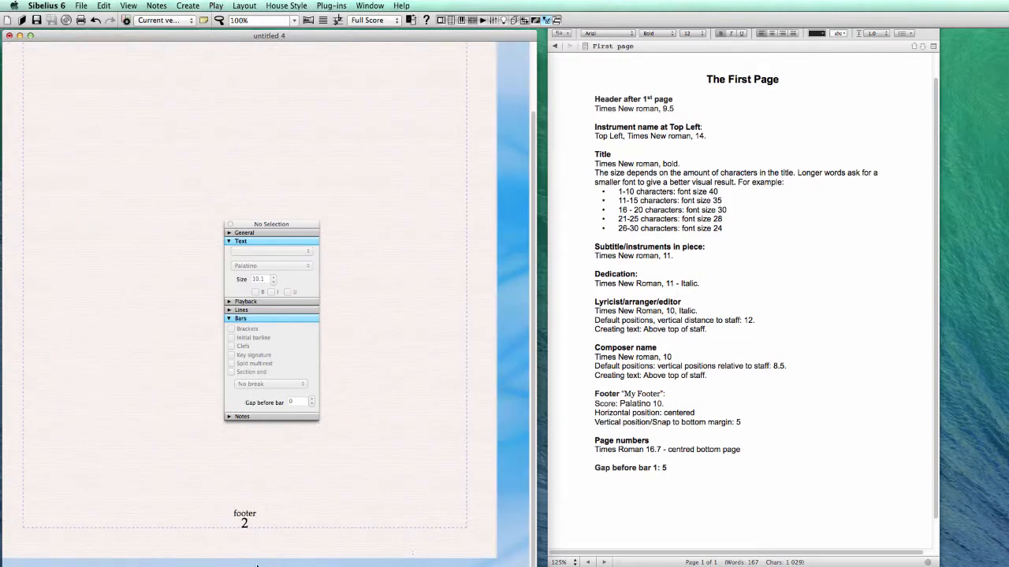
pyautogui.moveTo(242, 522); pyautogui.dragTo(552, 502)
pyautogui.hscroll(-5, 192, 536)
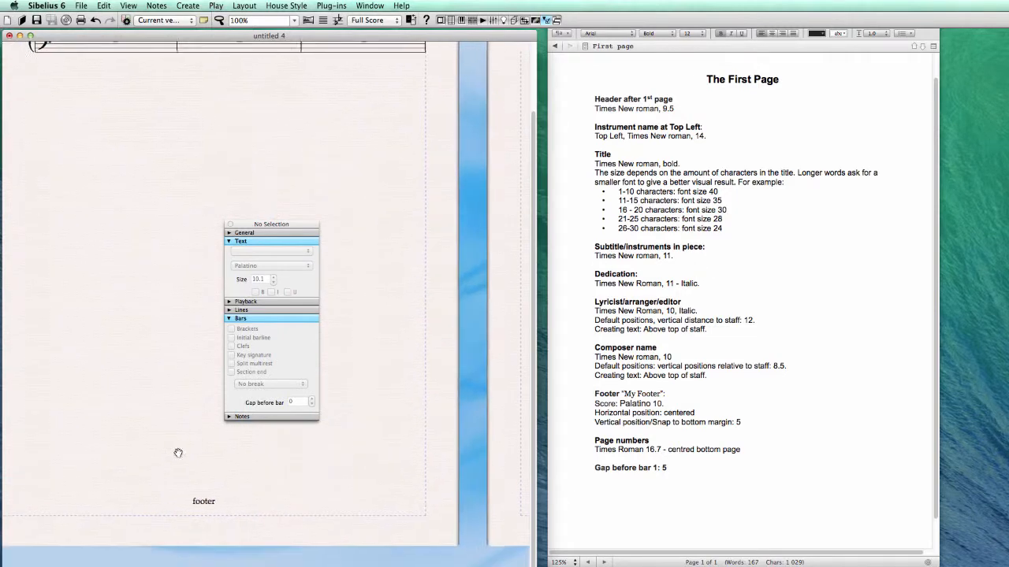
pyautogui.moveTo(157, 129); pyautogui.dragTo(169, 144)
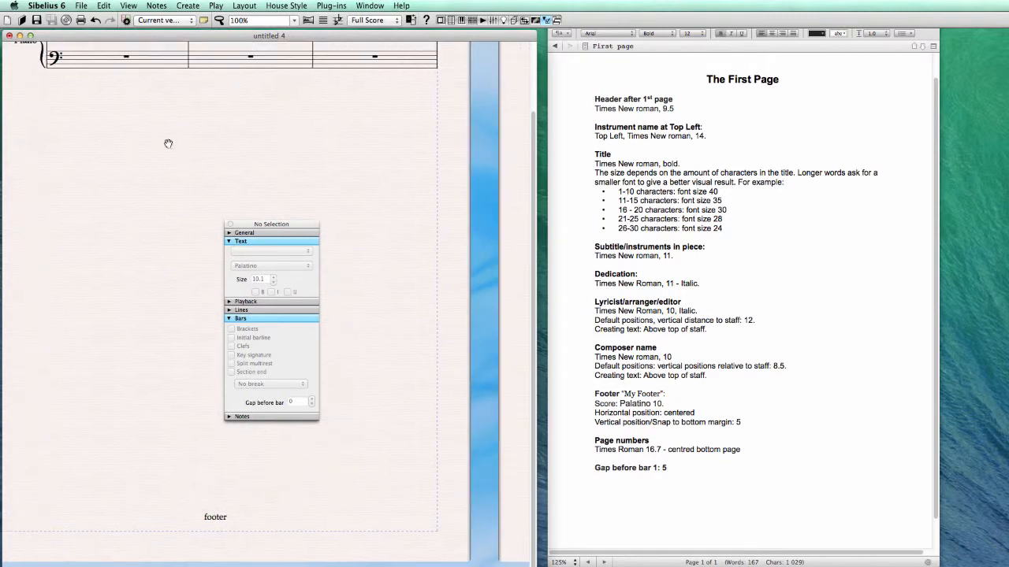
pyautogui.click(191, 6)
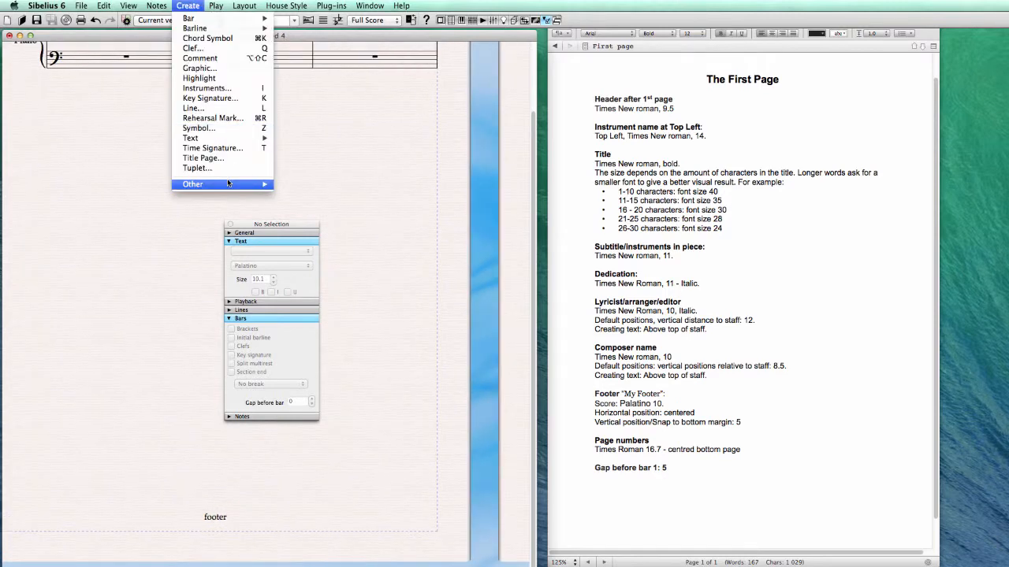
pyautogui.moveTo(229, 184)
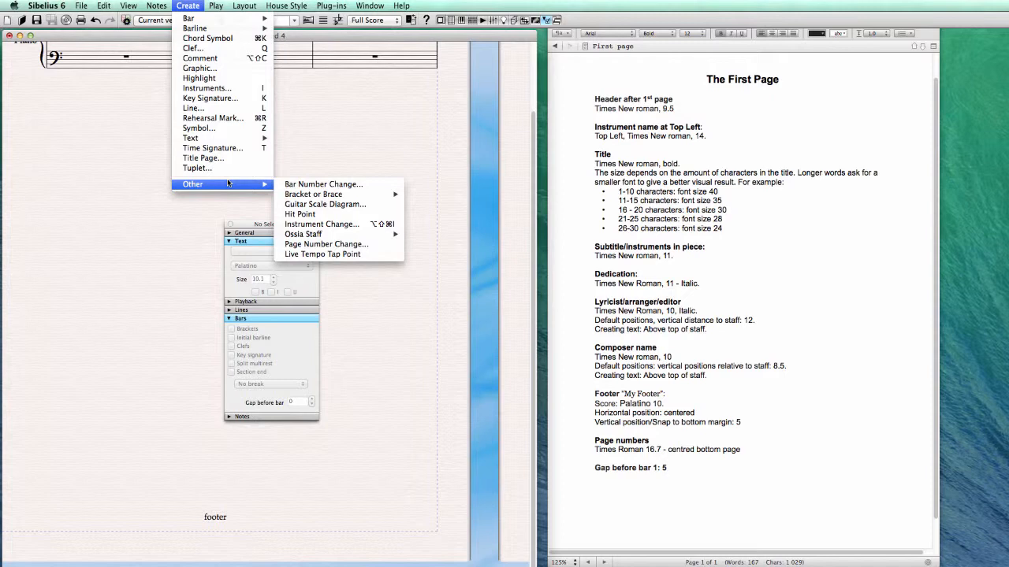
pyautogui.click(323, 244)
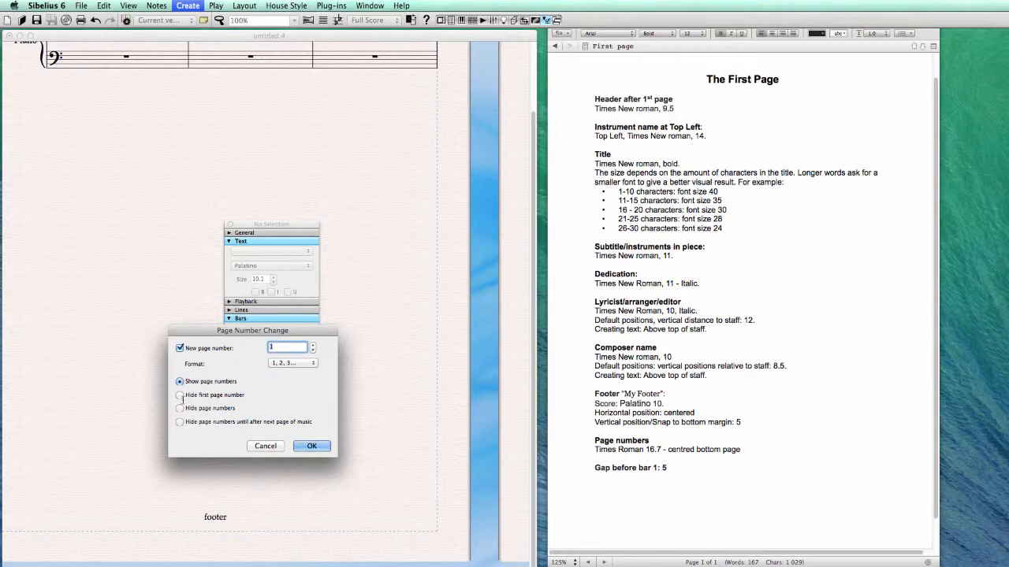
pyautogui.click(313, 446)
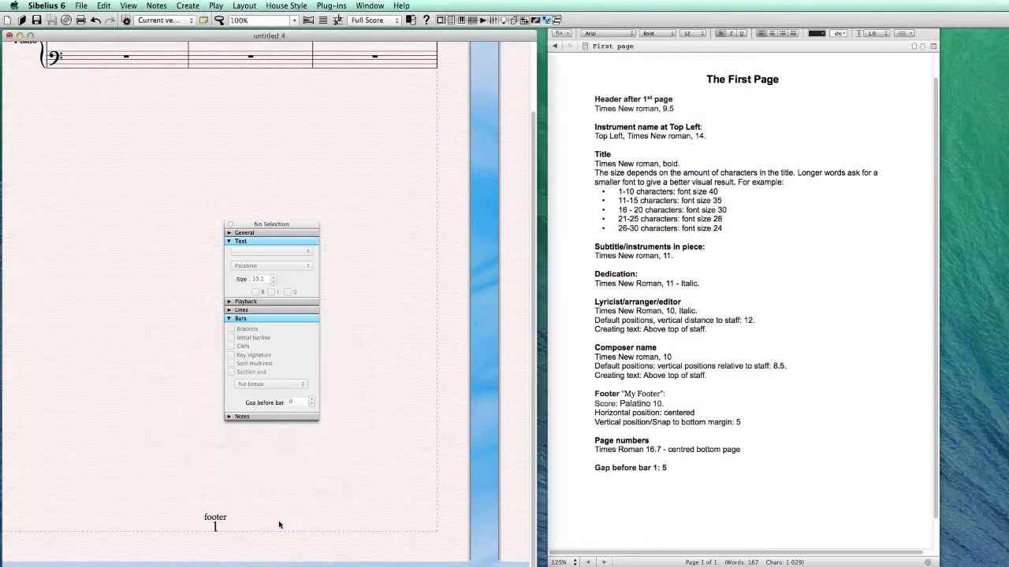
pyautogui.moveTo(415, 457); pyautogui.dragTo(6, 457)
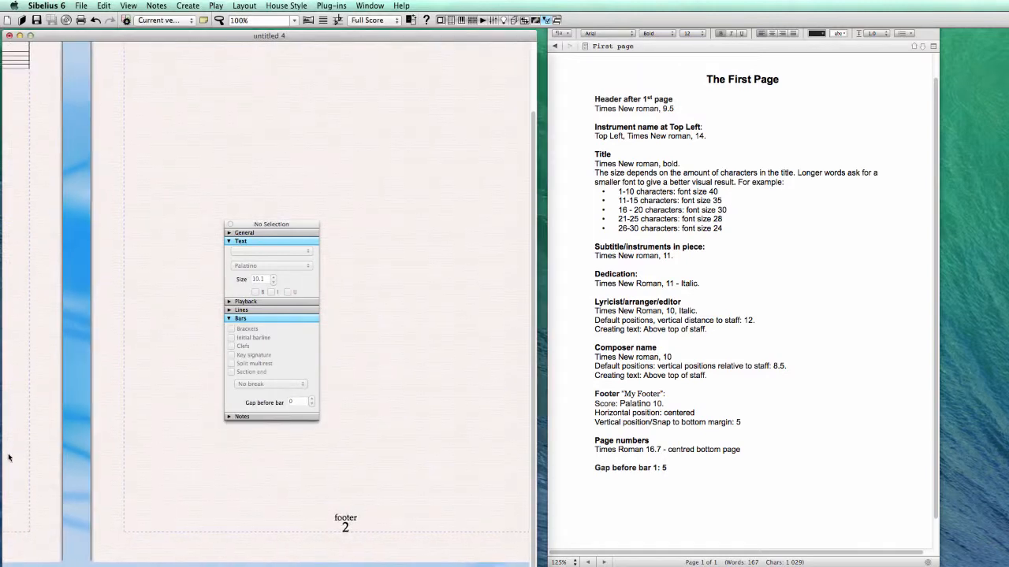